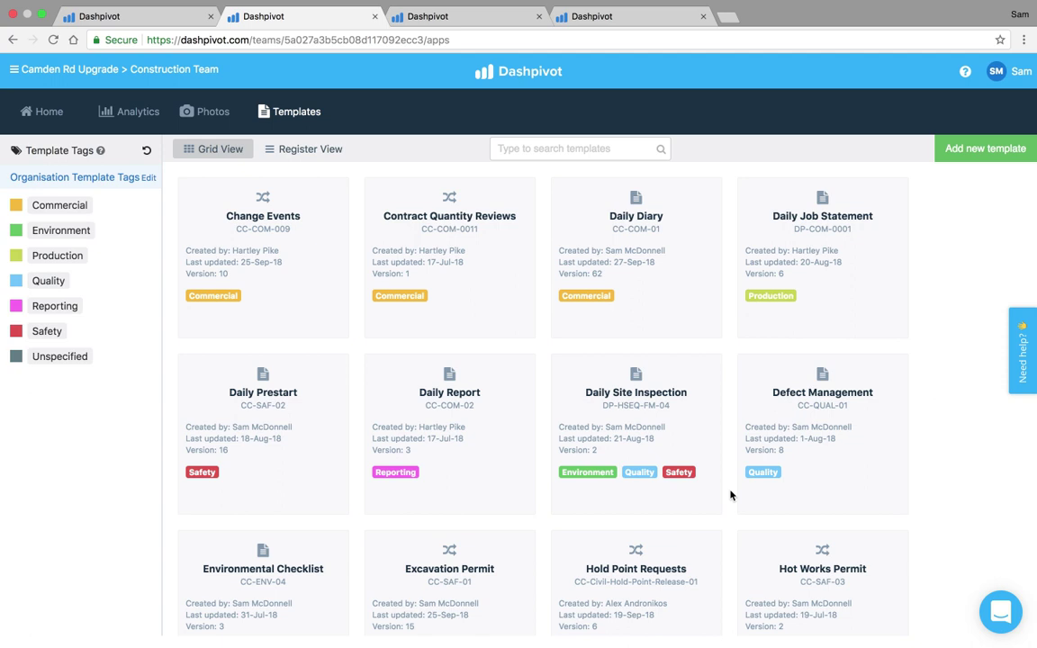
Leave the Camden Rd Upgrade templates grid for the empty Your First Team Templates page.
scroll(730, 494, "down", 2)
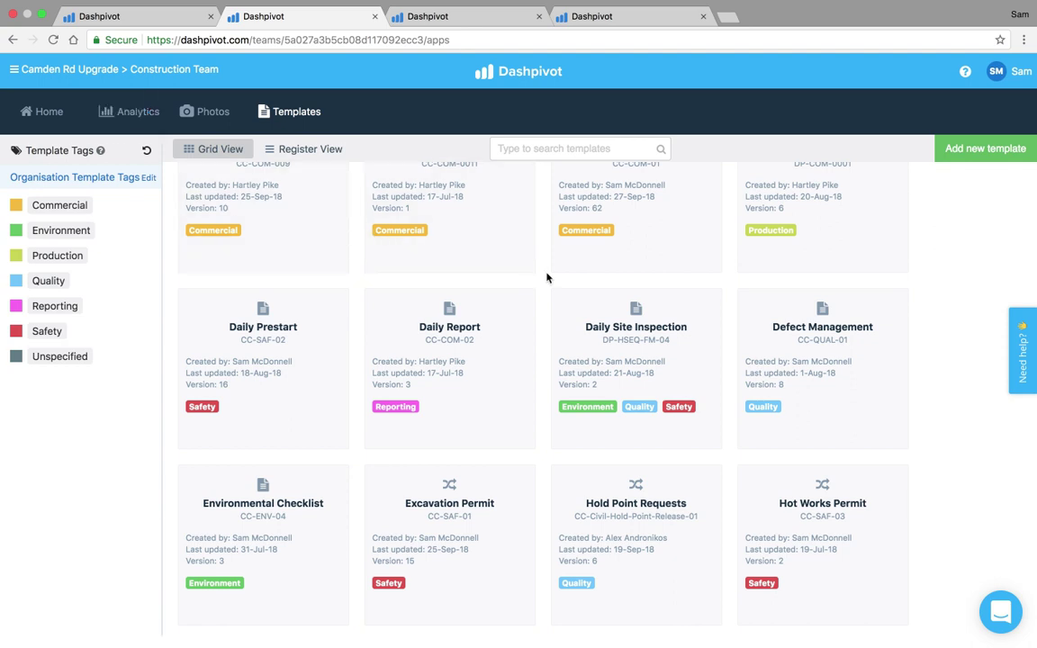
scroll(547, 277, "up", 2)
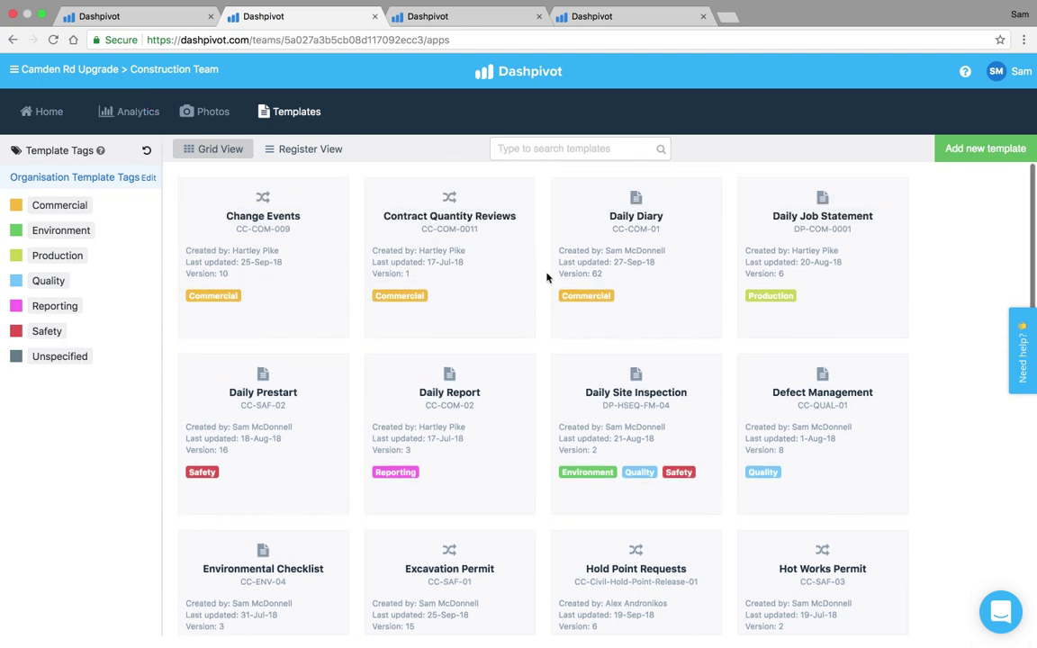
left_click(155, 20)
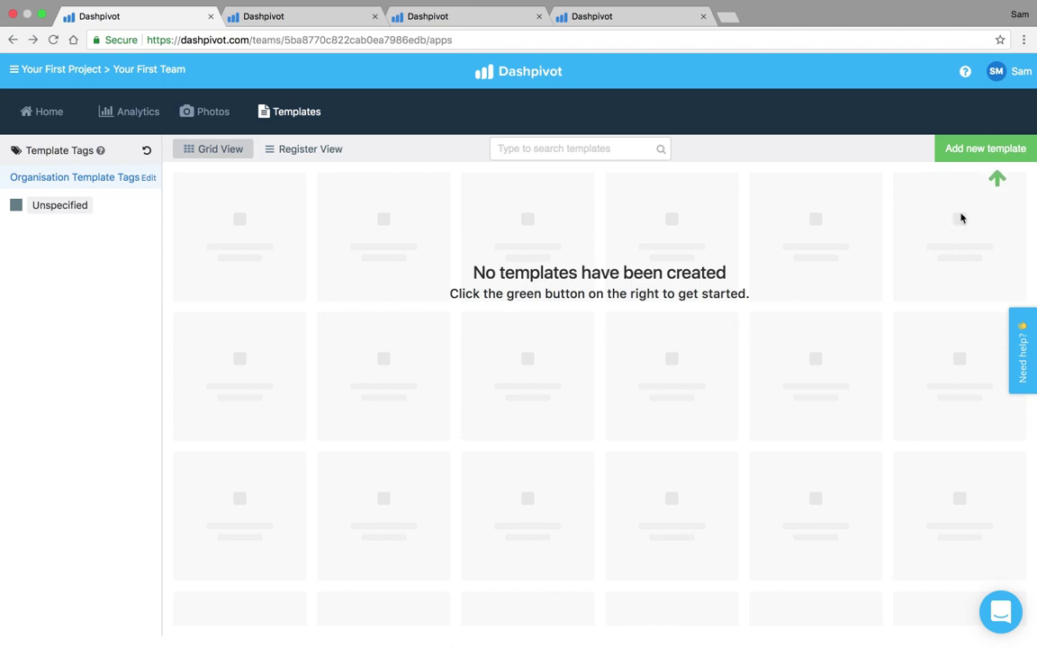
Begin a new blank template with the Create your own template option.
left_click(967, 157)
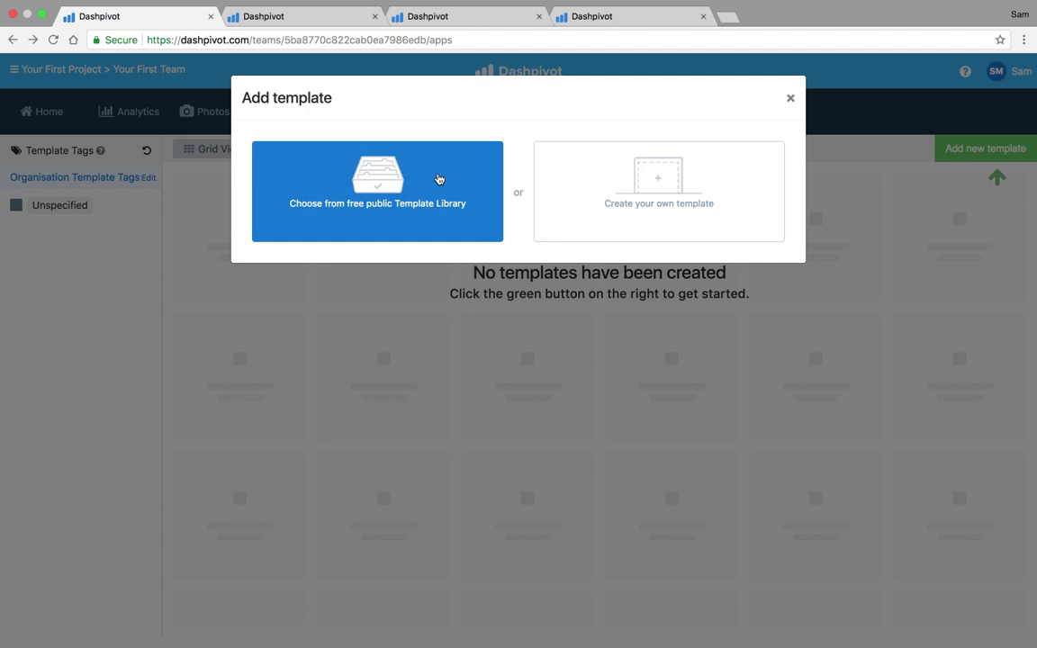
left_click(694, 187)
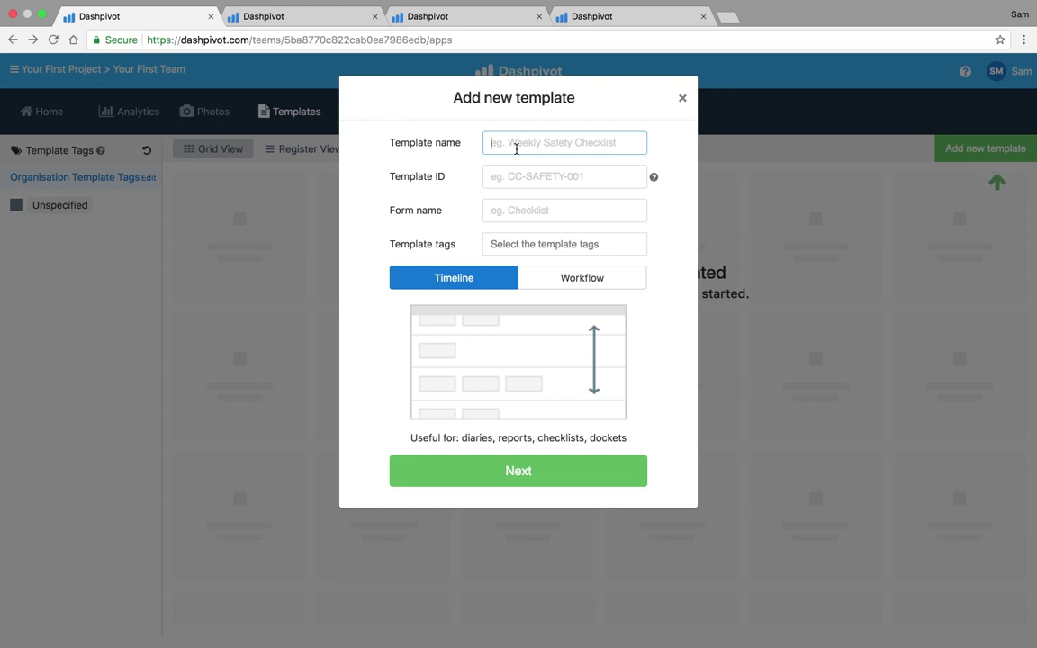
Name the template Site Diary, with ID SM-COM-01 and form name Diary.
type("Site Diary")
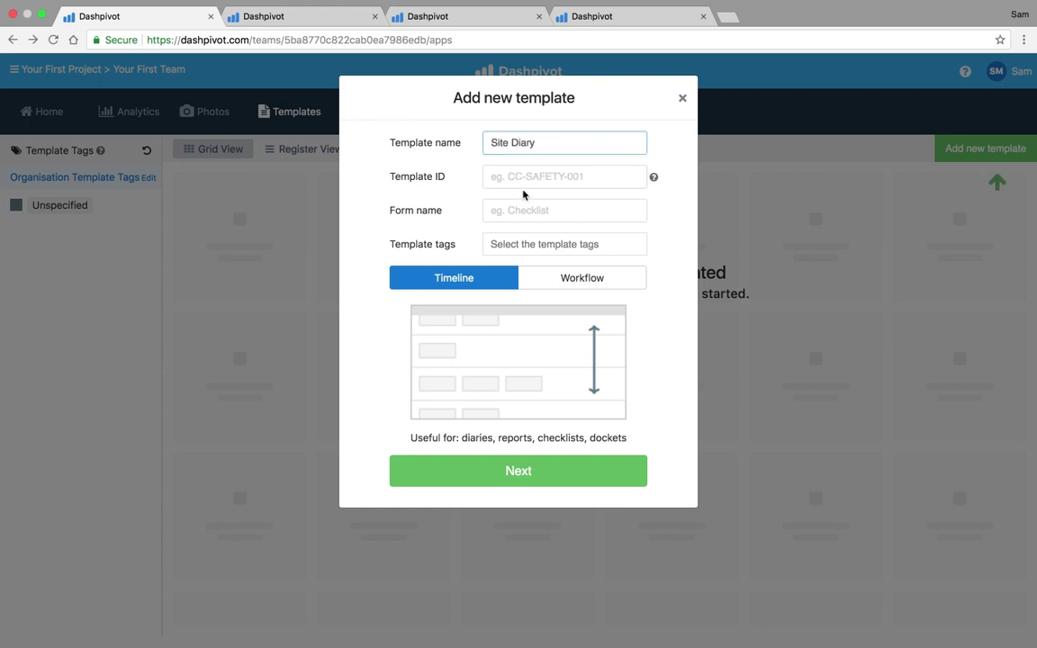
left_click(517, 177)
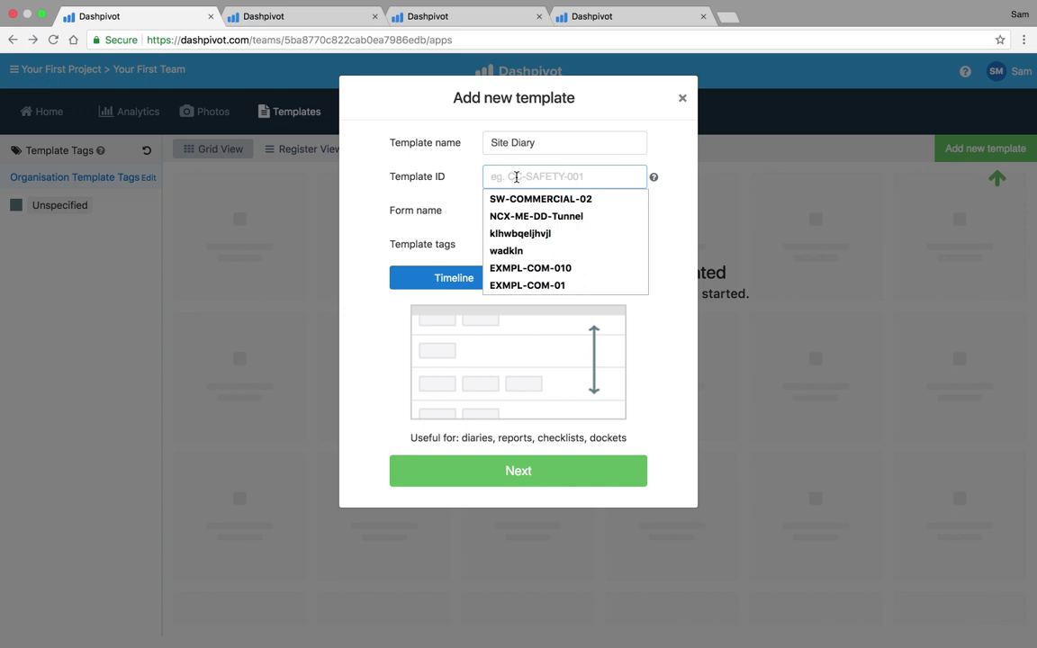
type("SM-CO")
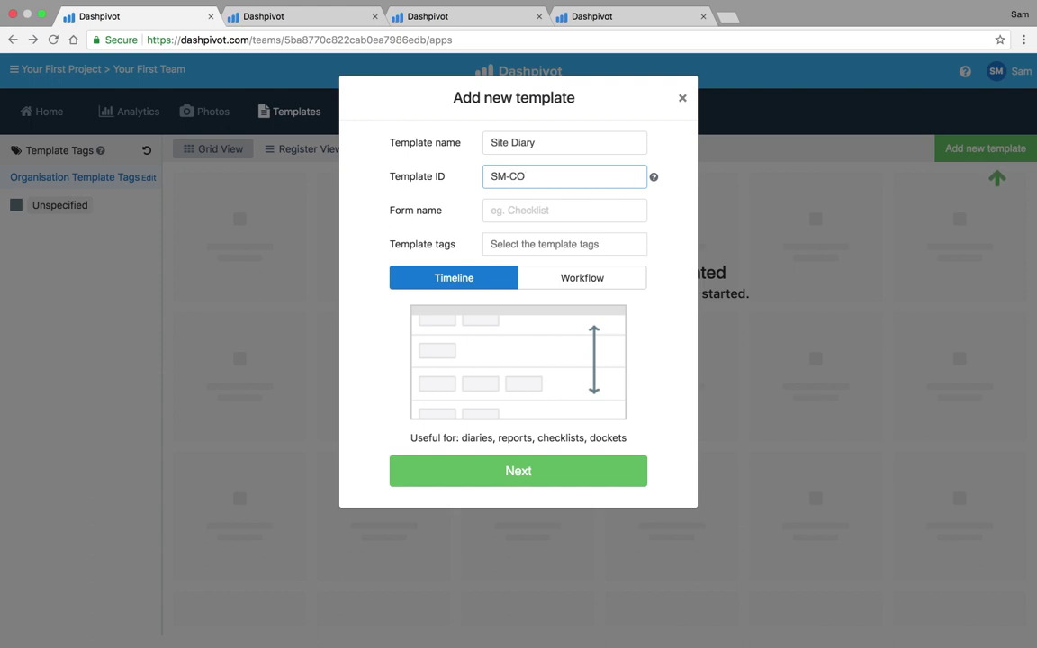
type("-01")
left_click(523, 211)
type("Diary")
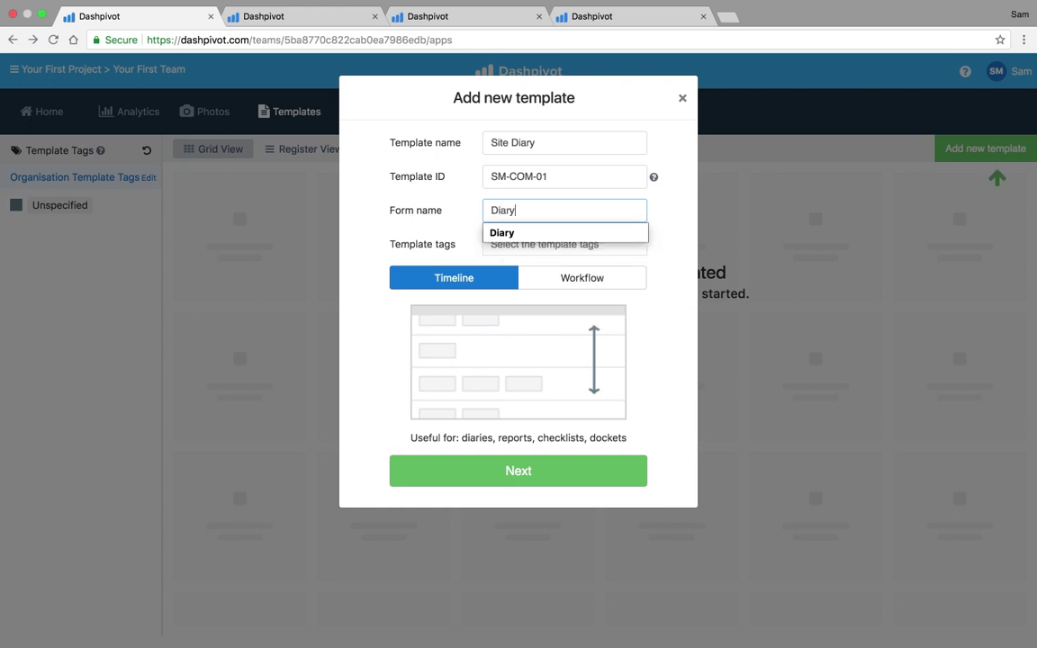
left_click(416, 201)
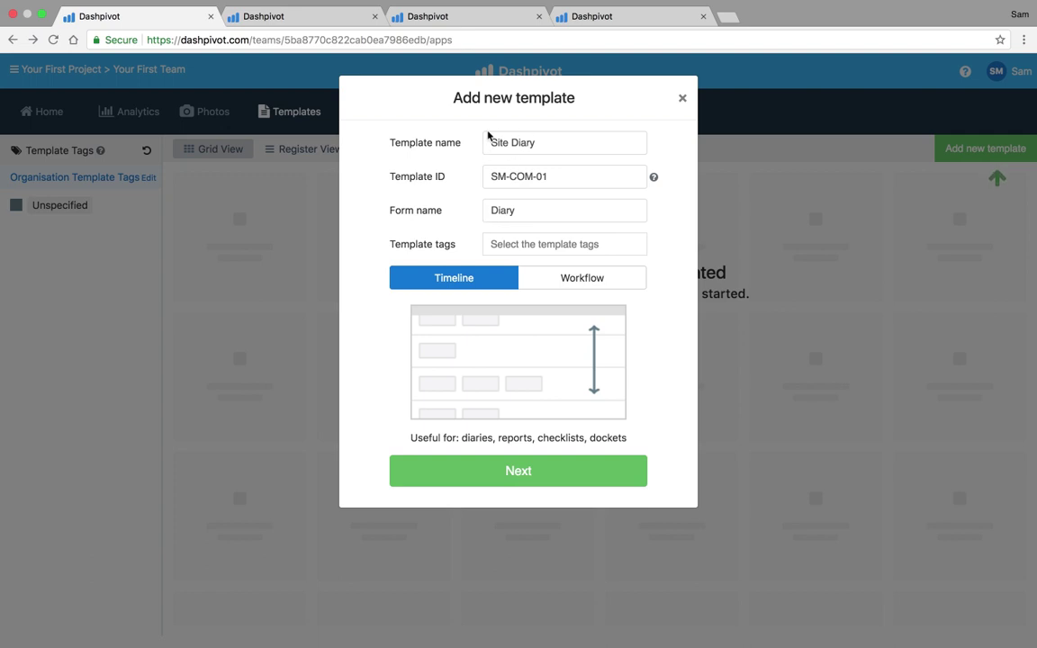
Tag the template Commercial, then bring up the Camden Rd Upgrade templates.
left_click(512, 252)
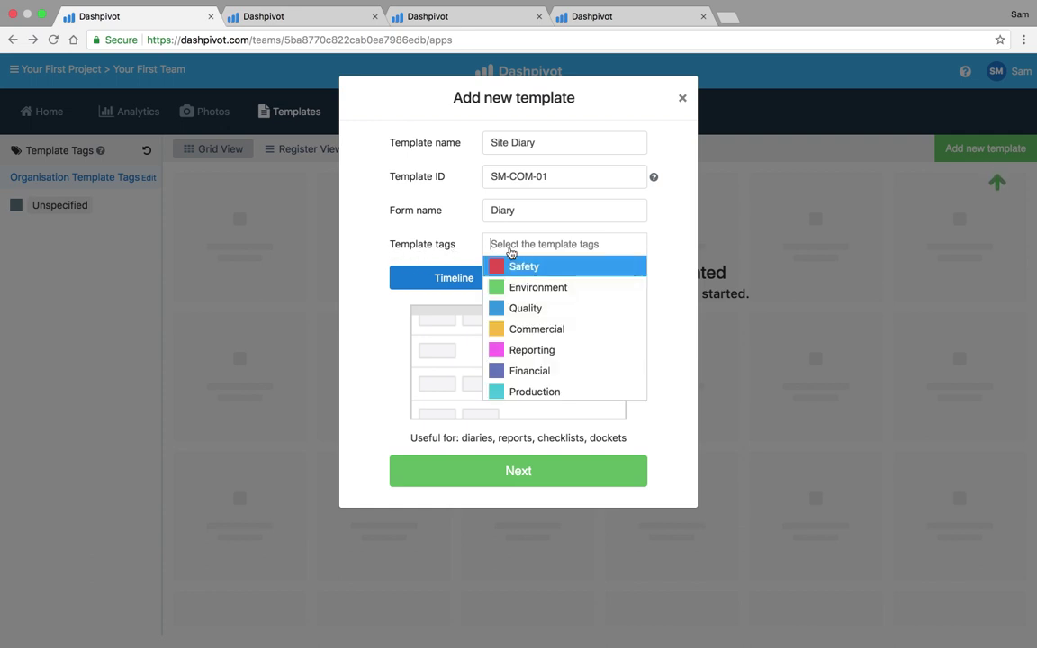
left_click(540, 330)
left_click(444, 219)
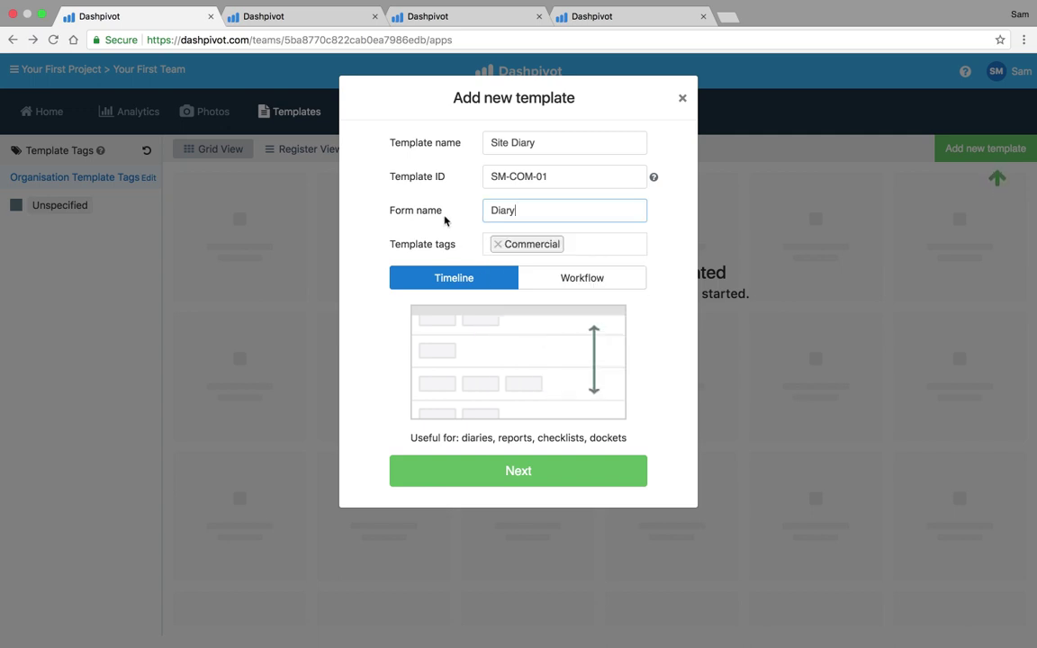
left_click(279, 18)
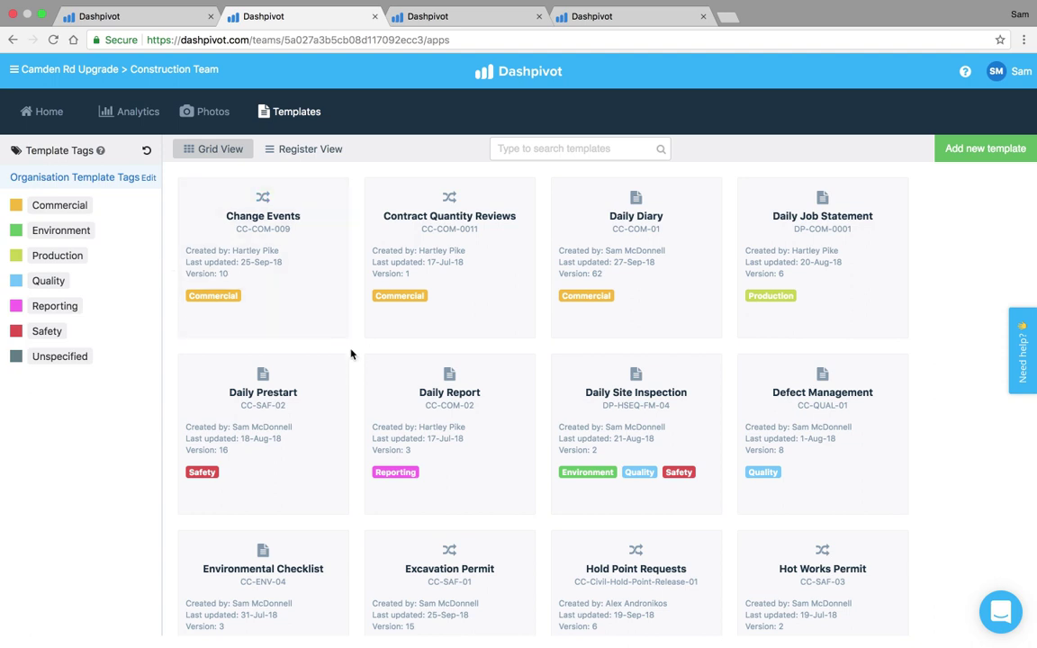
Filter the Camden Rd Upgrade templates by Commercial, clear it, and return to Site Diary.
scroll(351, 354, "down", 3)
scroll(351, 354, "down", 3)
scroll(351, 354, "up", 5)
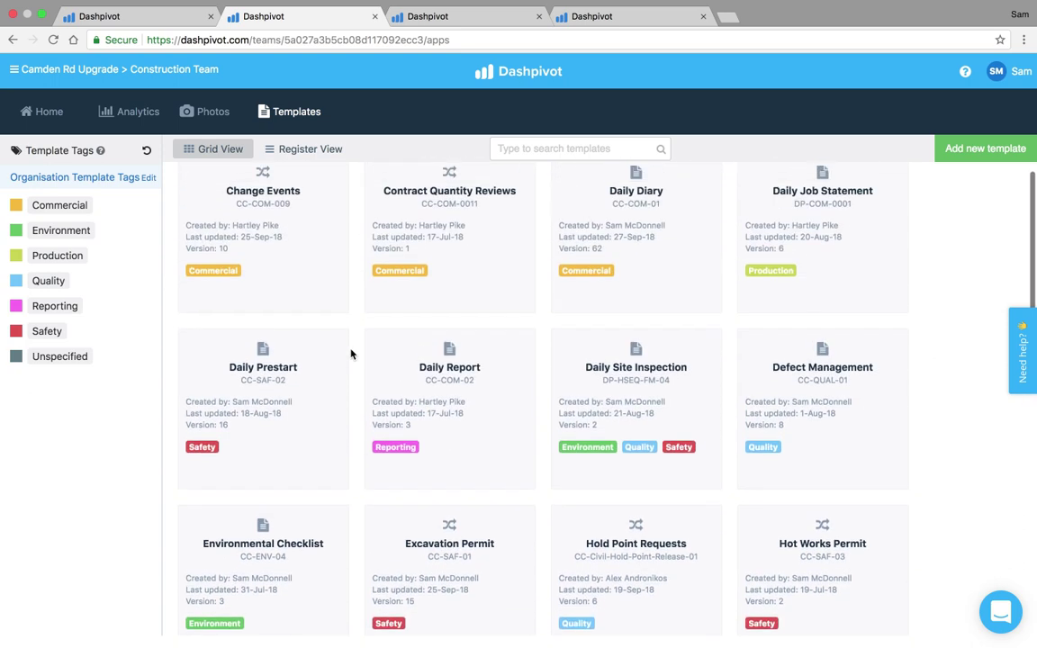
left_click(51, 208)
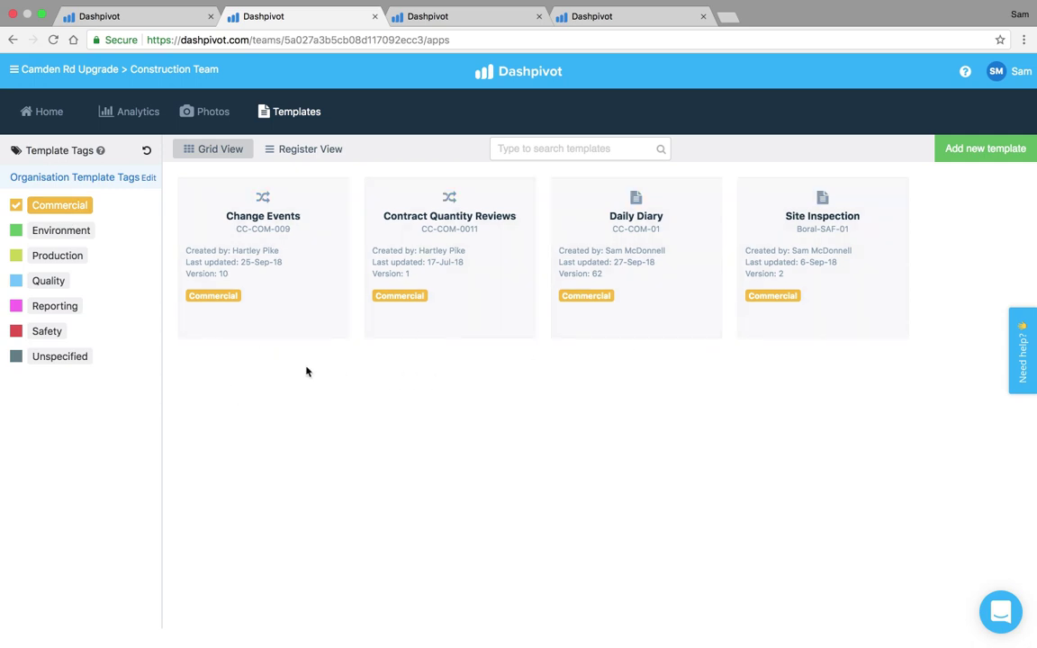
left_click(59, 209)
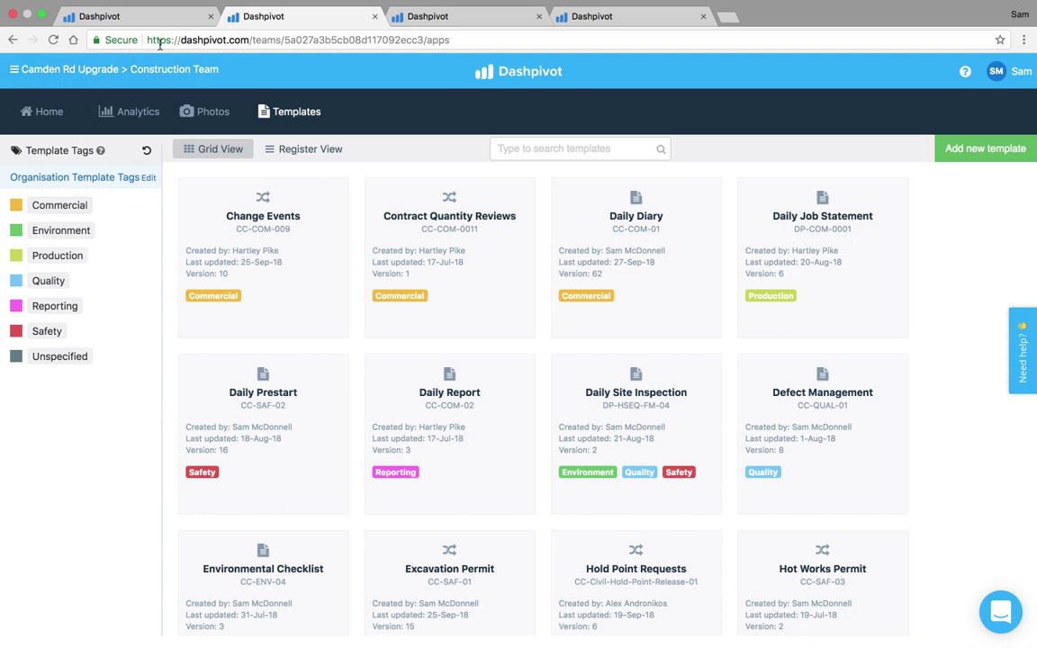
left_click(158, 16)
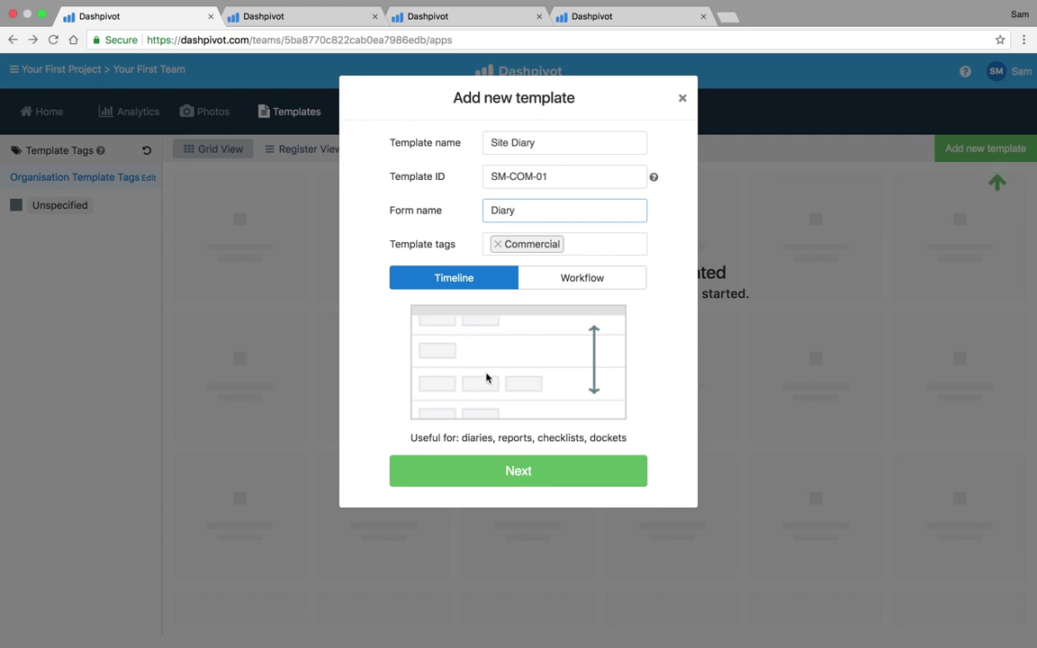
left_click(396, 20)
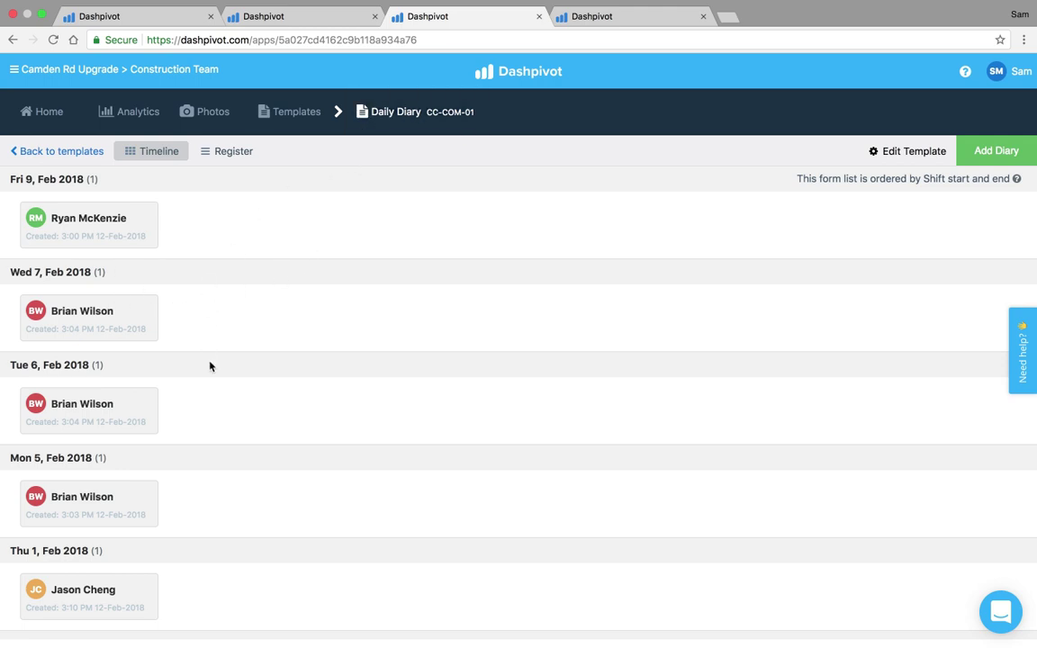
scroll(210, 366, "down", 3)
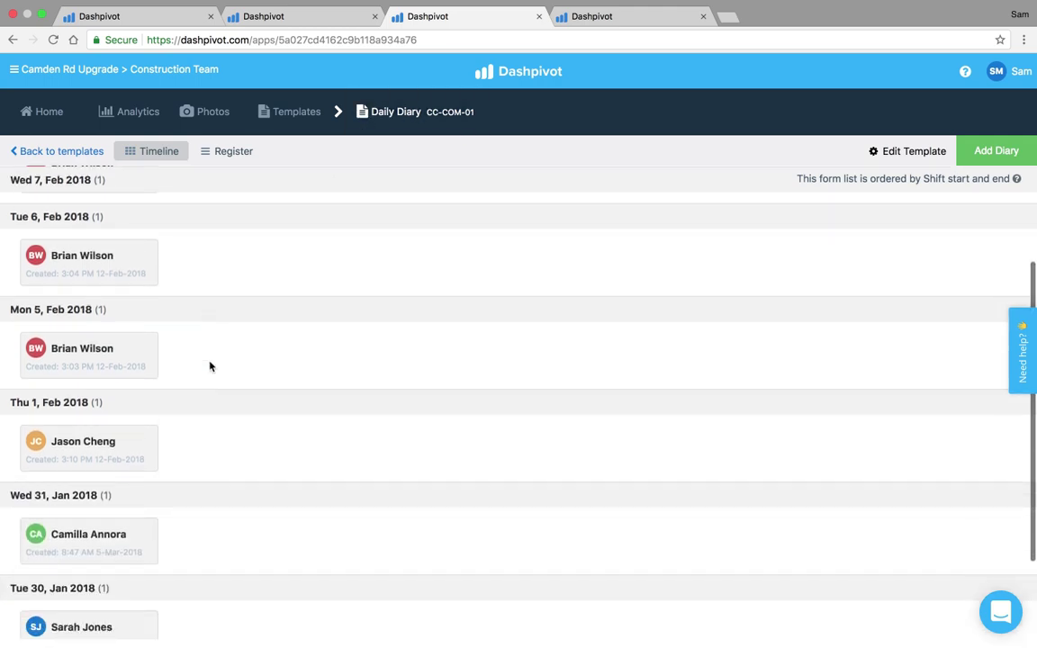
scroll(210, 366, "up", 3)
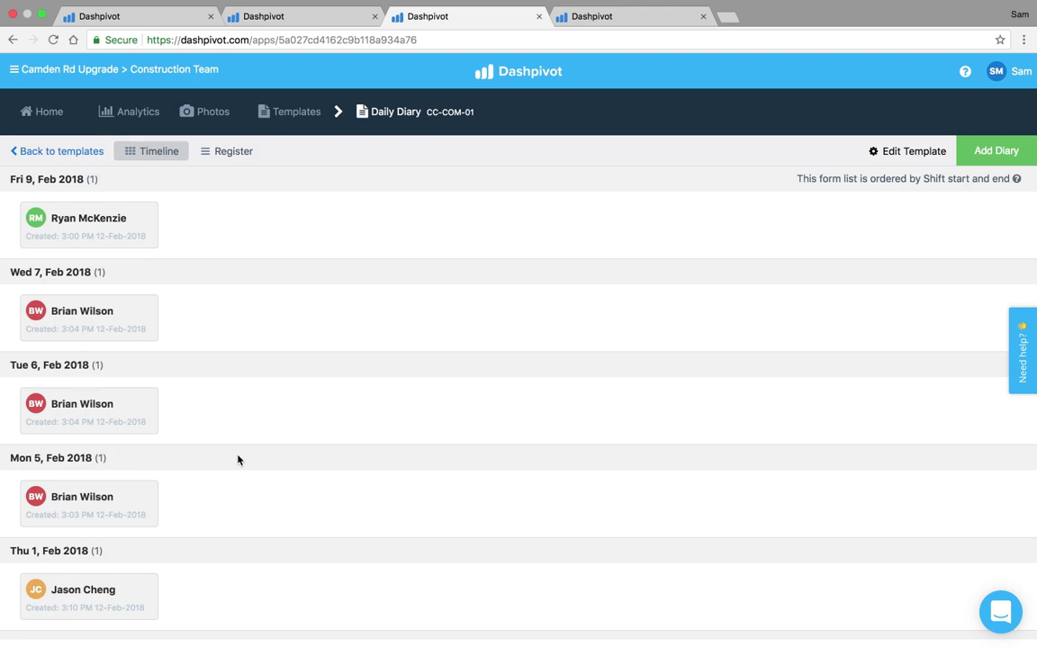
left_click(166, 18)
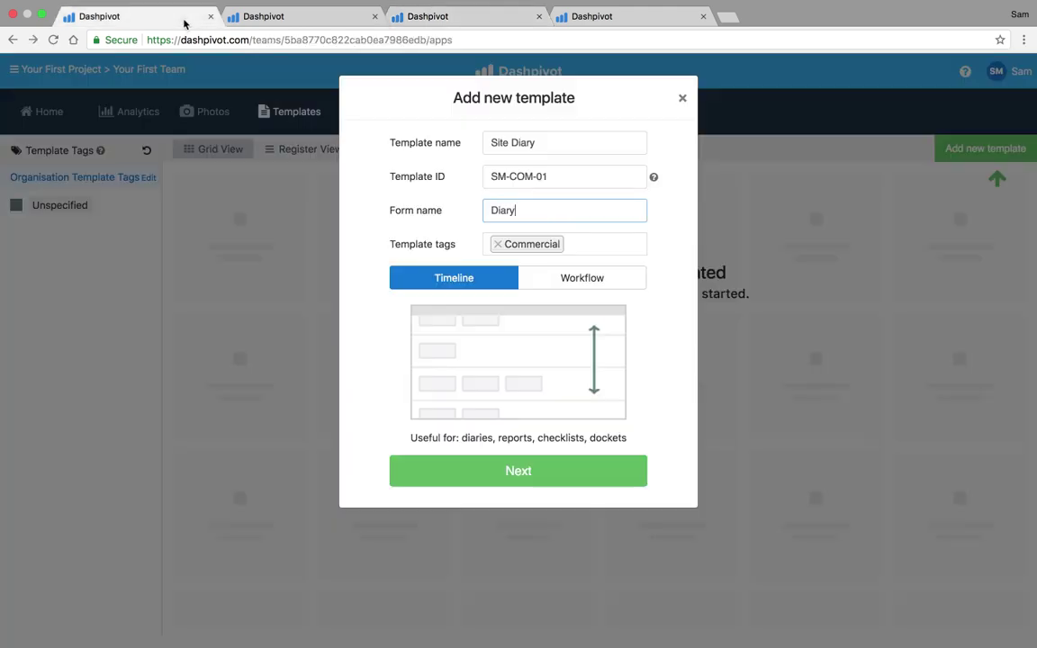
Choose Workflow as the Site Diary type after reviewing the Safety incident on Change Events.
left_click(564, 276)
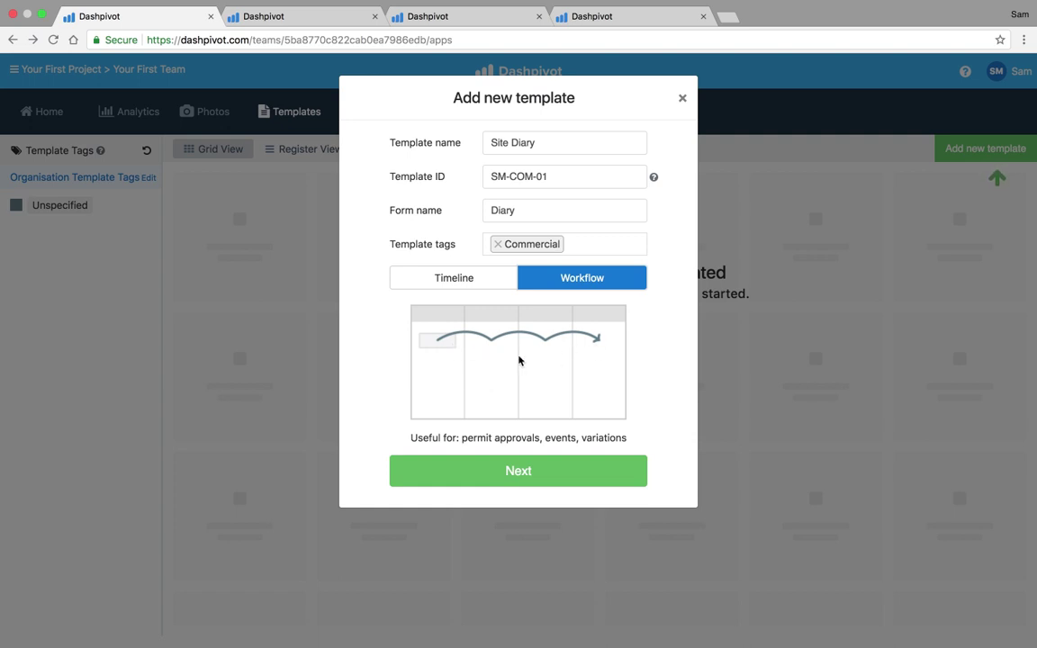
left_click(591, 20)
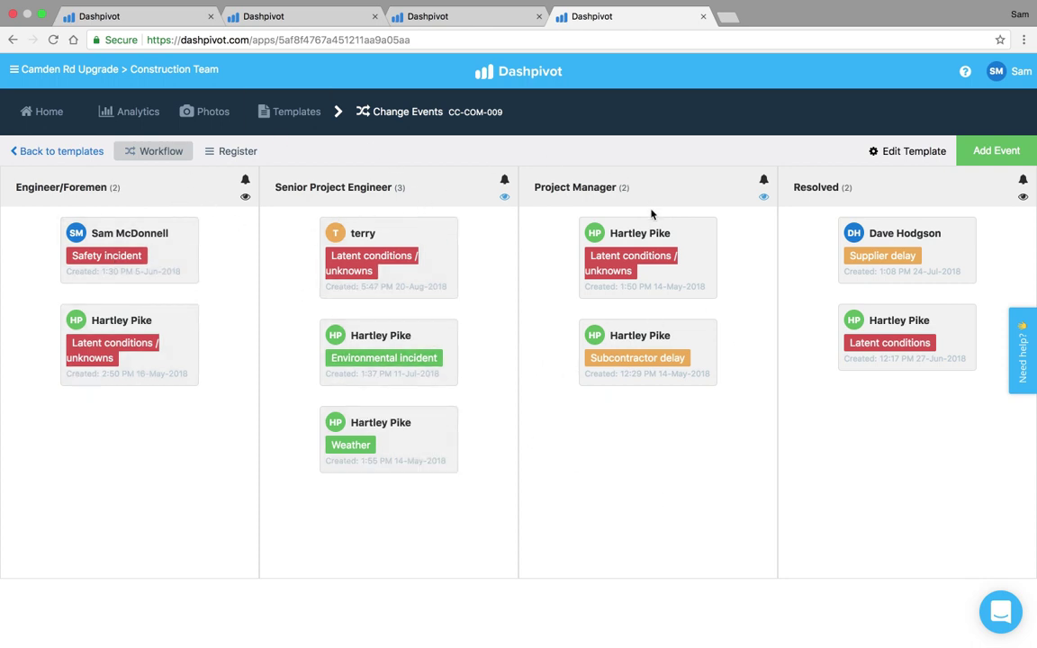
left_click(171, 257)
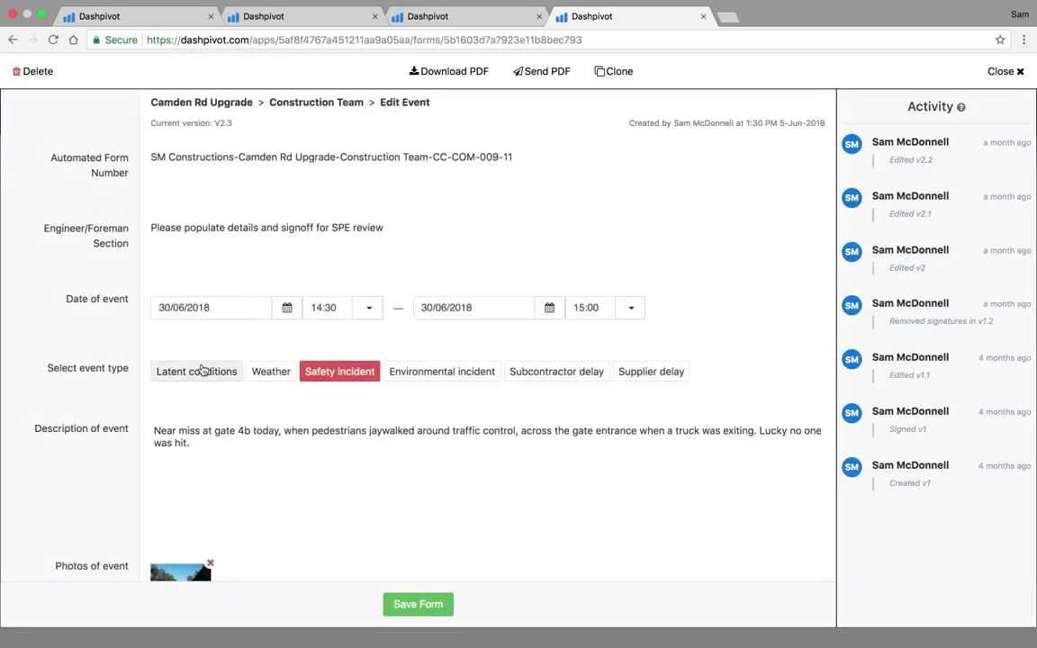
scroll(204, 369, "down", 5)
scroll(203, 370, "down", 10)
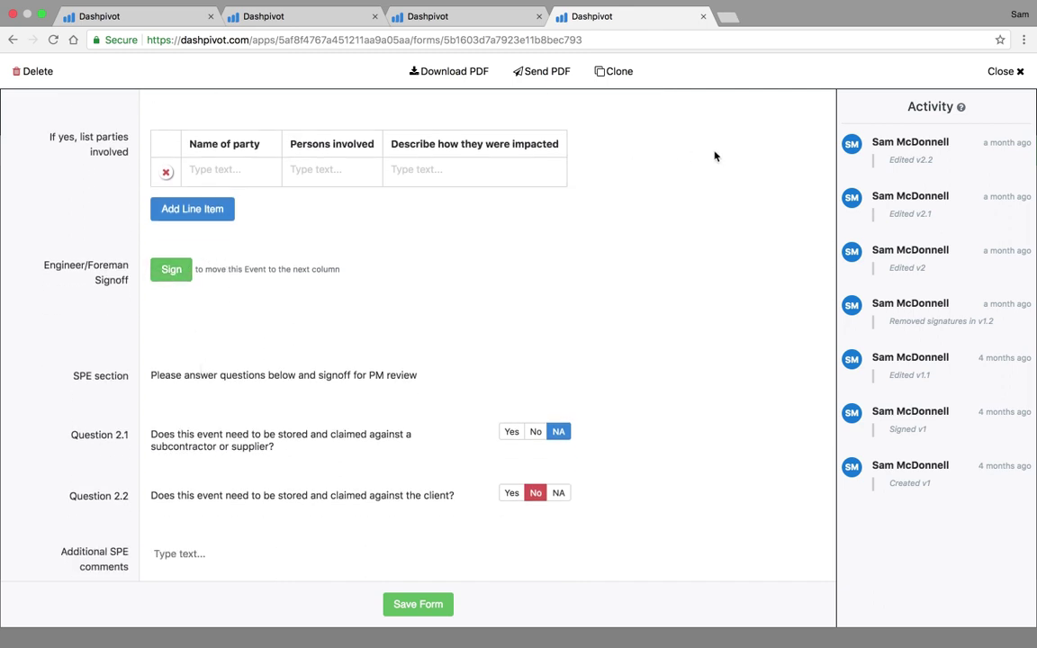
left_click(1002, 71)
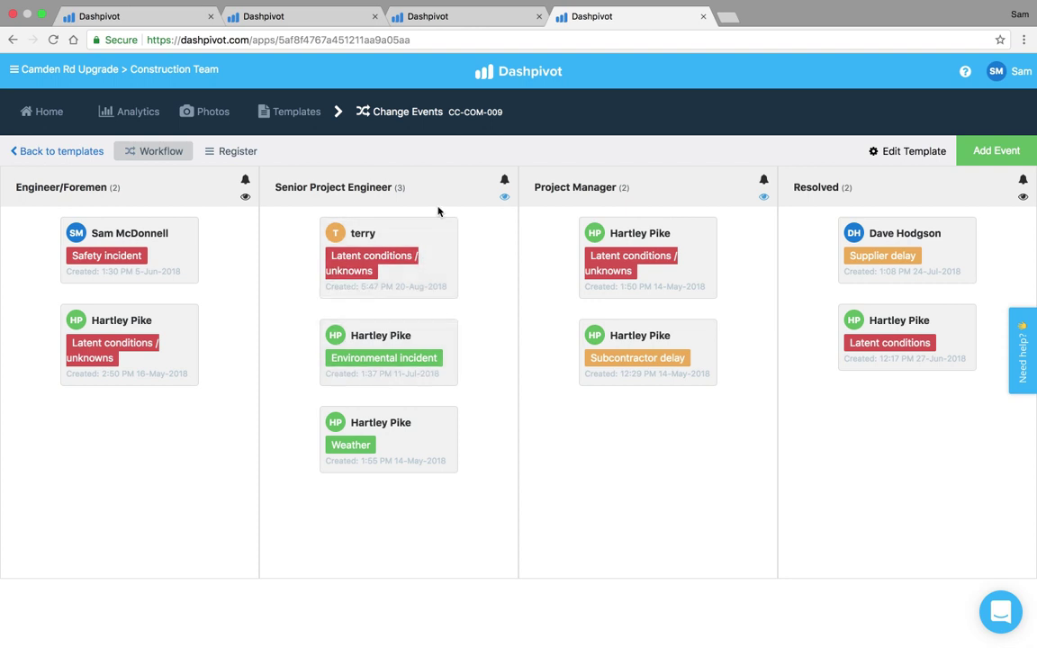
left_click(138, 18)
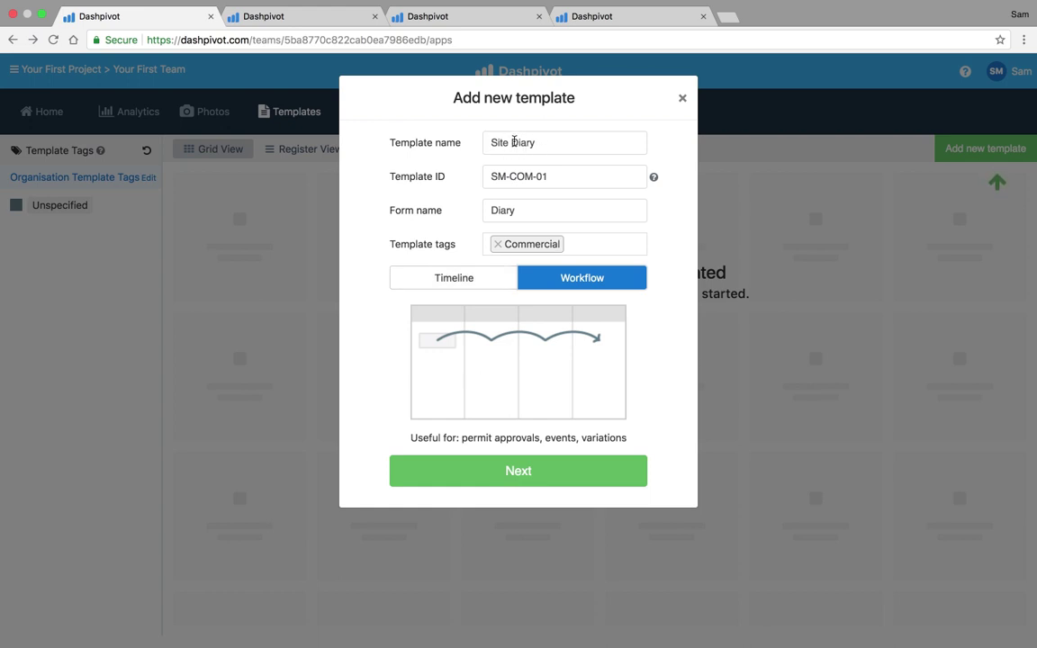
Switch the template type back to Timeline and proceed to the field builder.
left_click(464, 276)
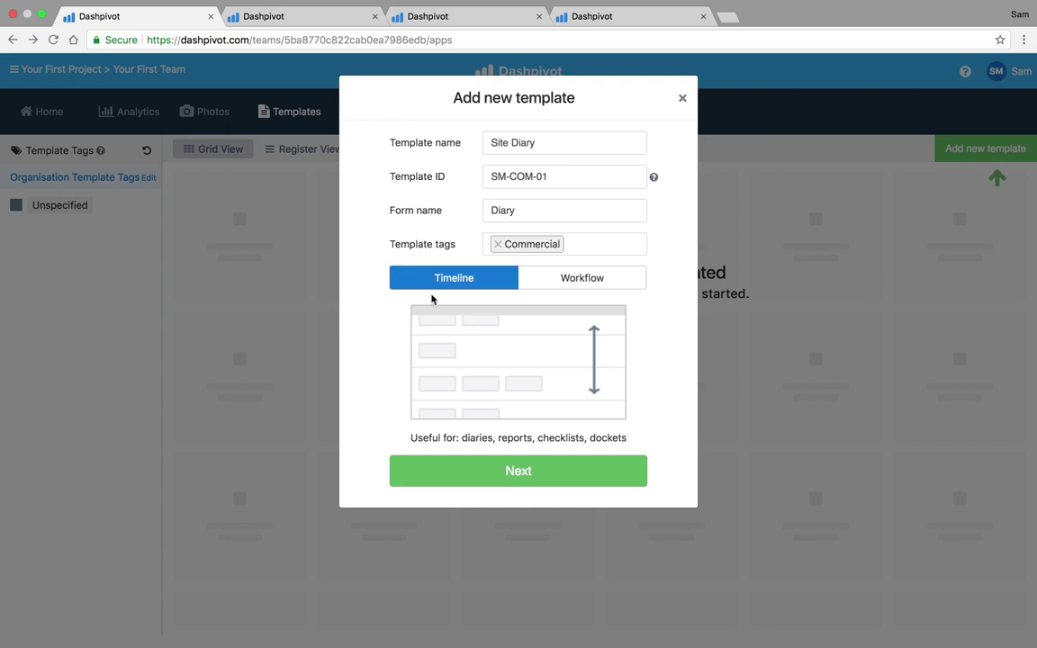
left_click(488, 477)
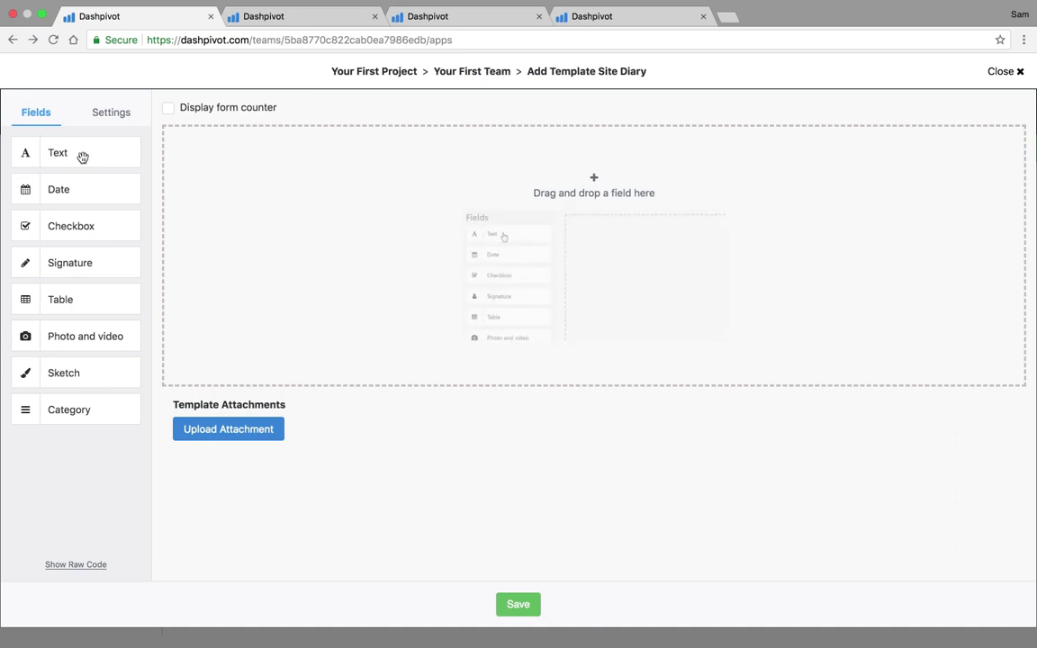
Add Text, Date, Signature, Table and Category fields, with Date moved to the top.
left_click_drag(81, 153, 273, 162)
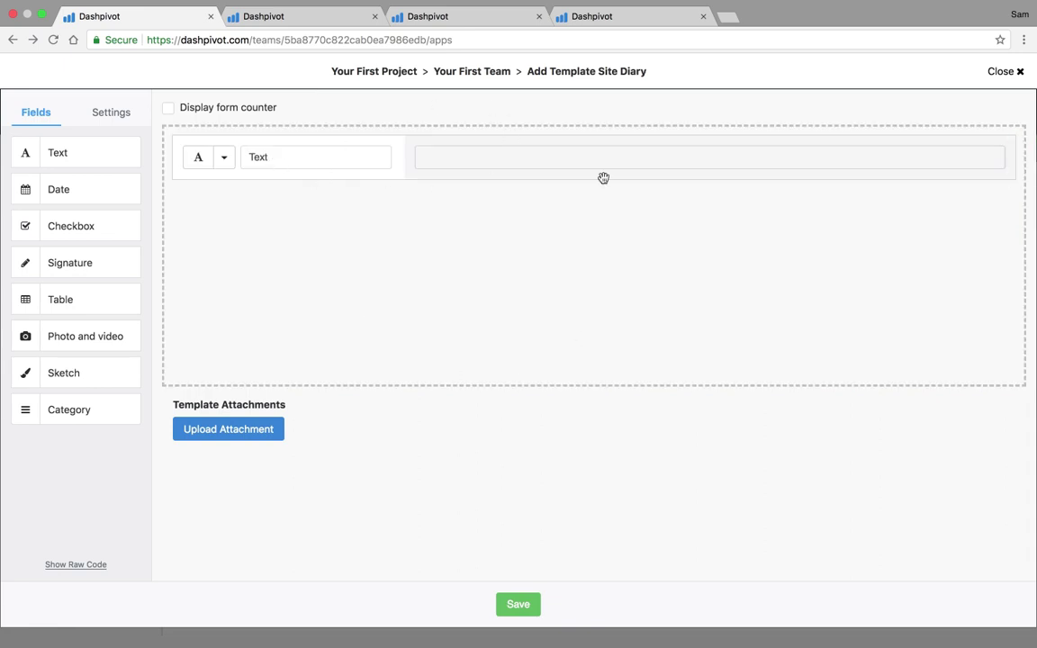
left_click_drag(72, 191, 245, 202)
left_click_drag(83, 266, 257, 276)
left_click_drag(93, 300, 238, 244)
left_click_drag(77, 412, 282, 193)
left_click_drag(238, 363, 257, 144)
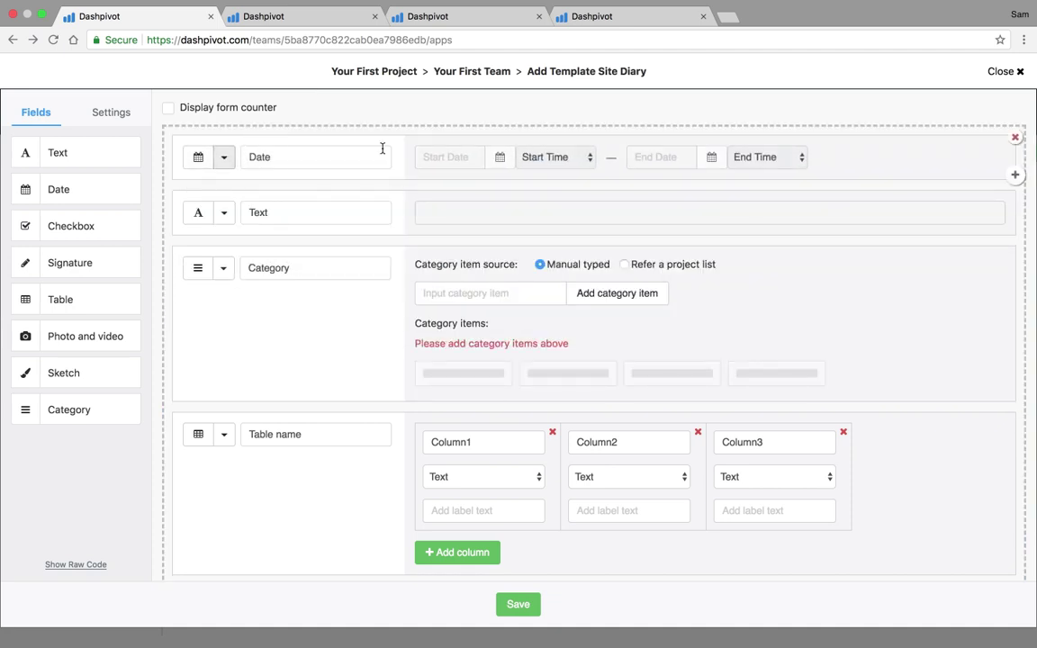
Make Date a single date and rename Text to a multi-line Daily Summary field.
left_click(223, 158)
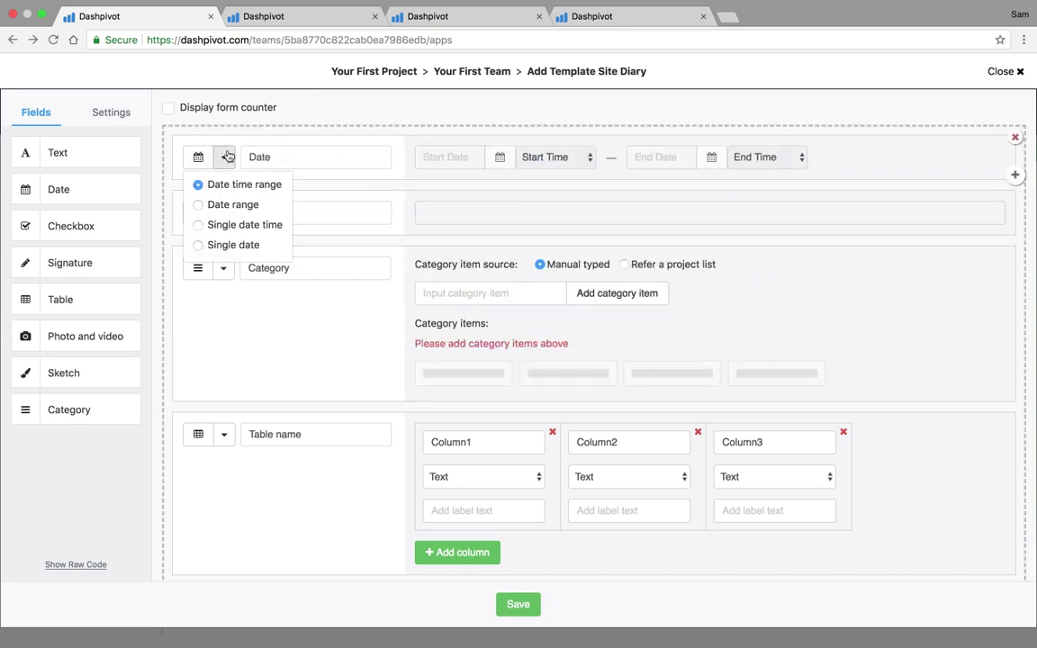
left_click(198, 246)
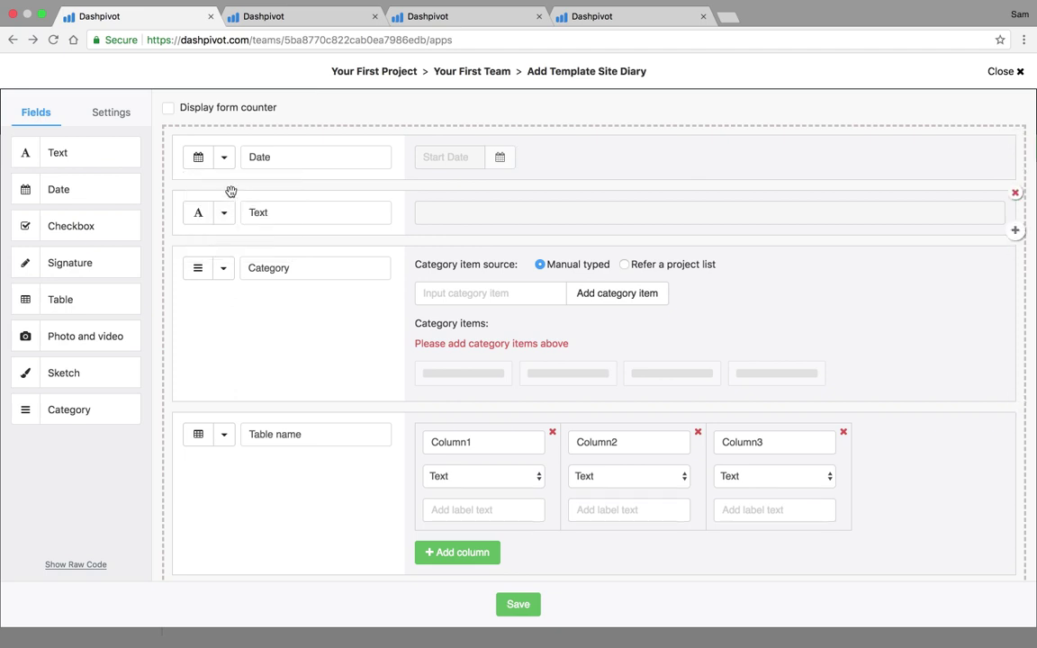
double_click(274, 213)
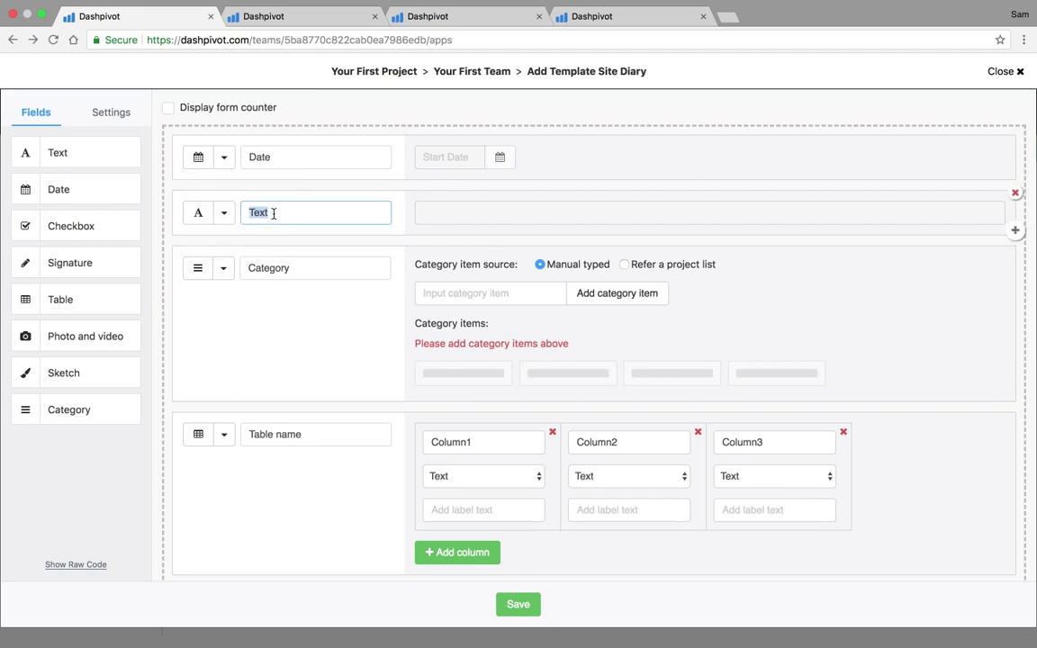
type("Daily Summary")
left_click(222, 213)
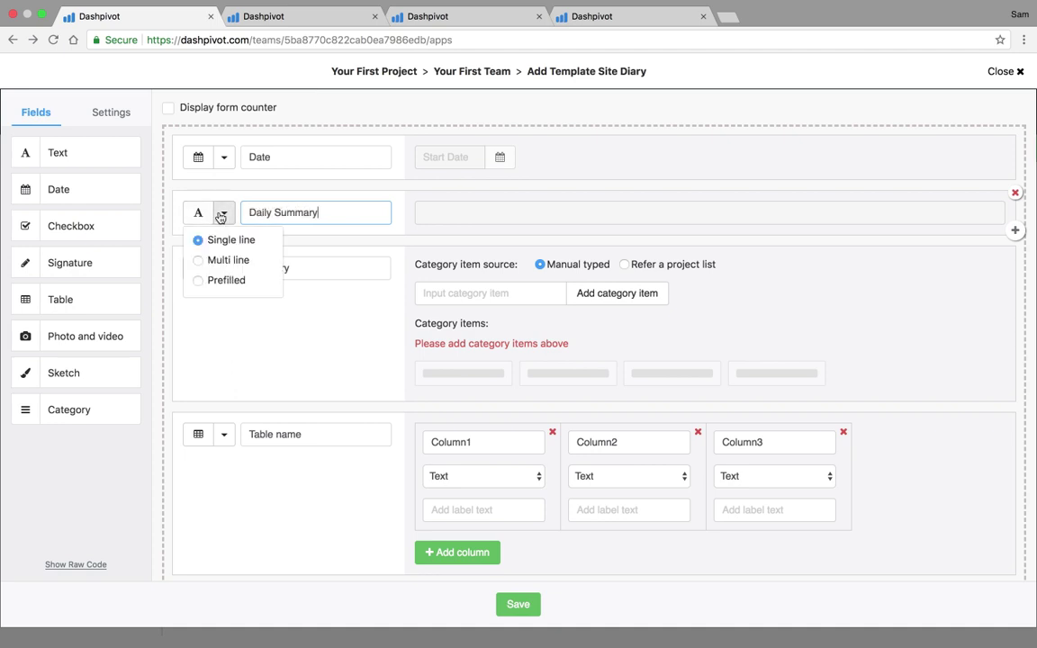
left_click(200, 261)
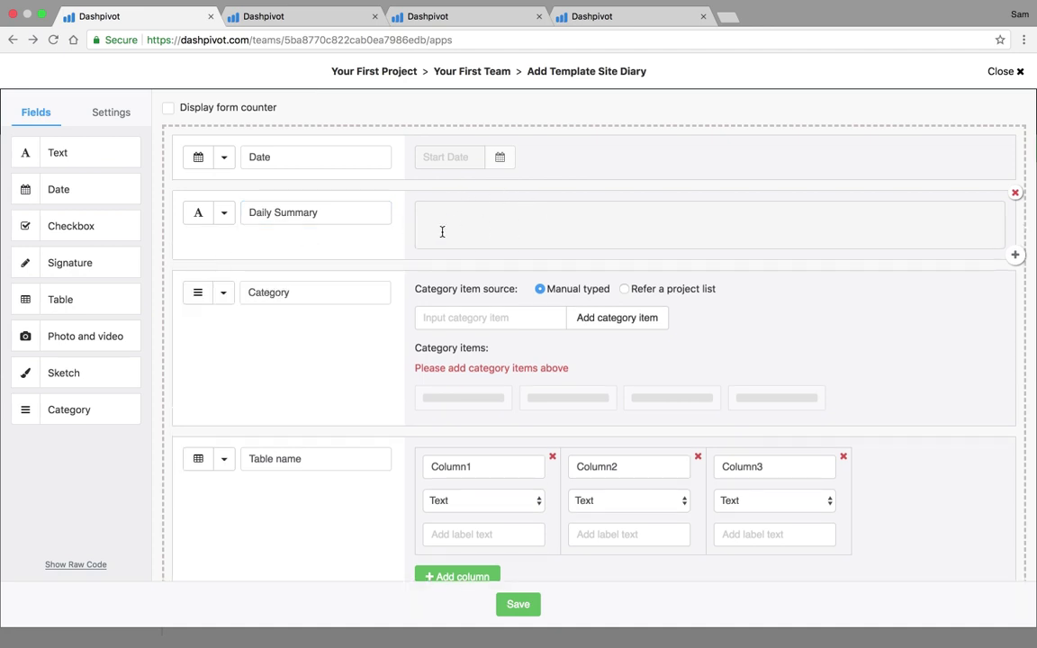
Rename the Category field to Shift.
scroll(347, 271, "down", 2)
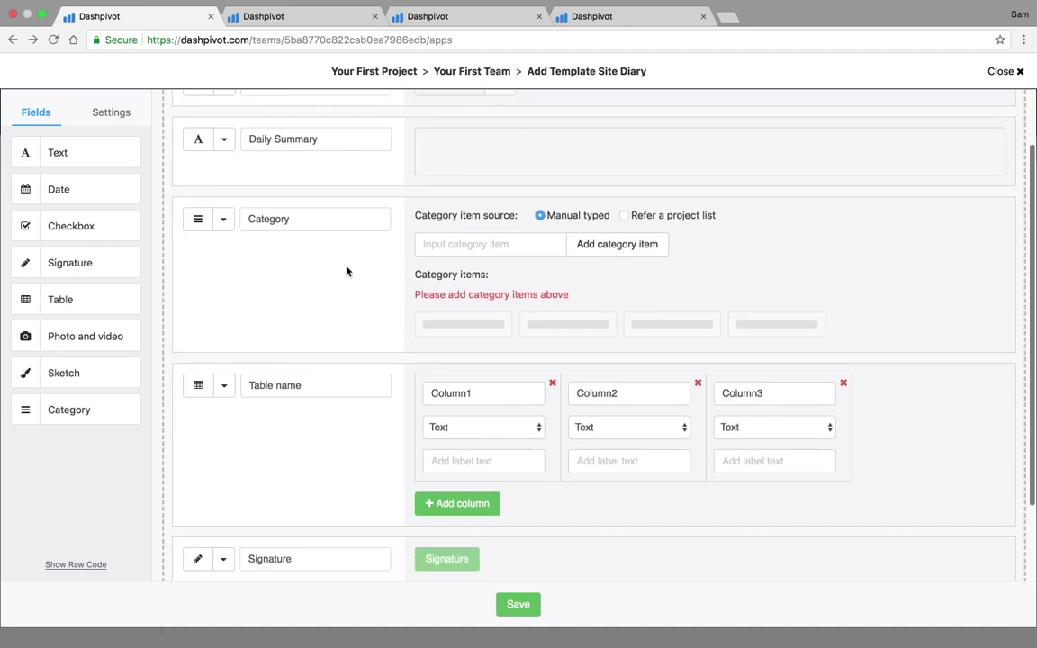
left_click(261, 219)
double_click(261, 219)
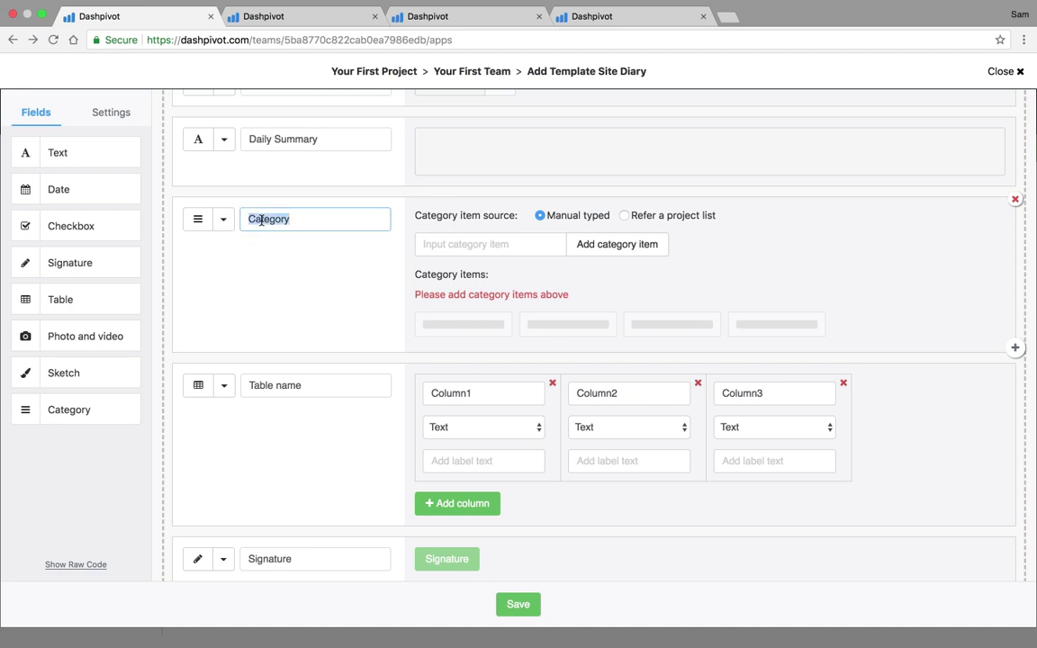
type("Shift")
Add Day Shift and Night Shift items, colouring Night Shift green.
left_click(524, 244)
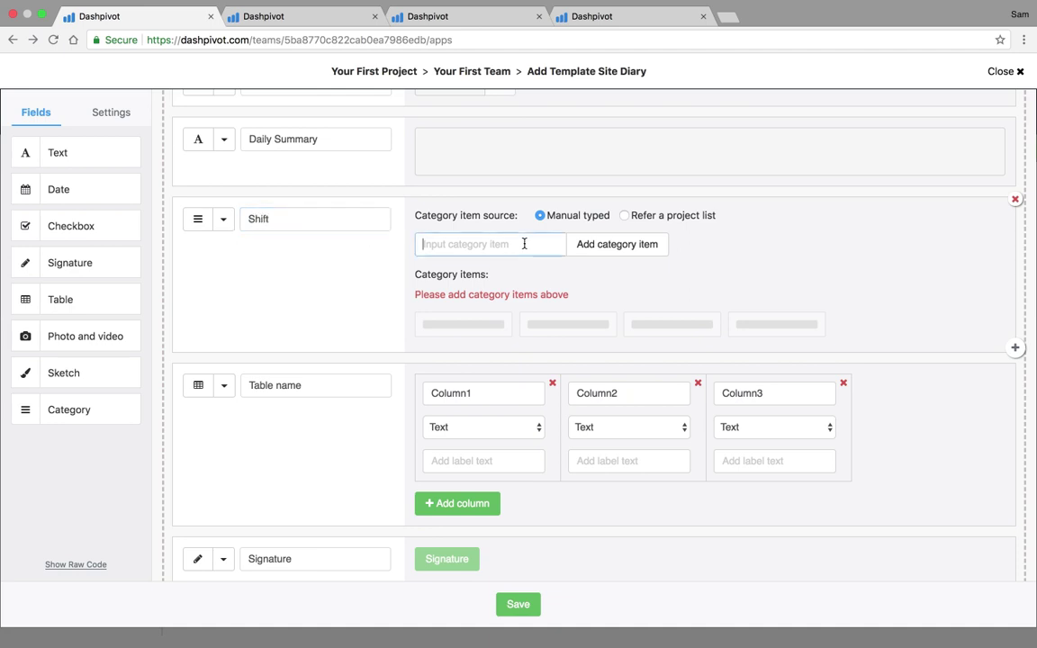
type("Day Shift")
key("Return")
type("Night Sh")
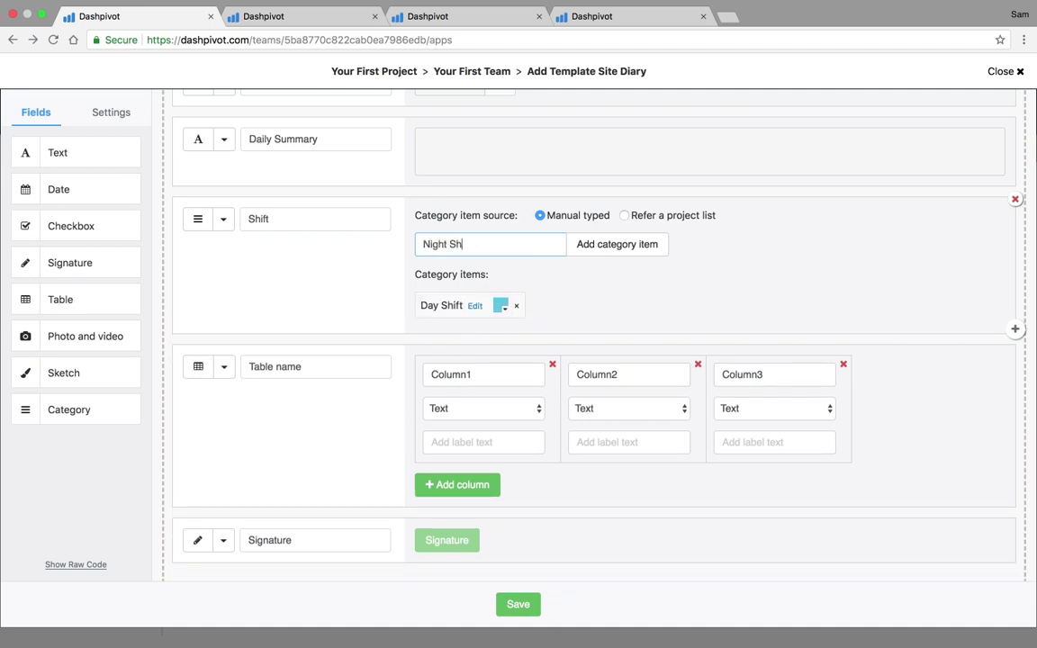
type("ift")
key("Return")
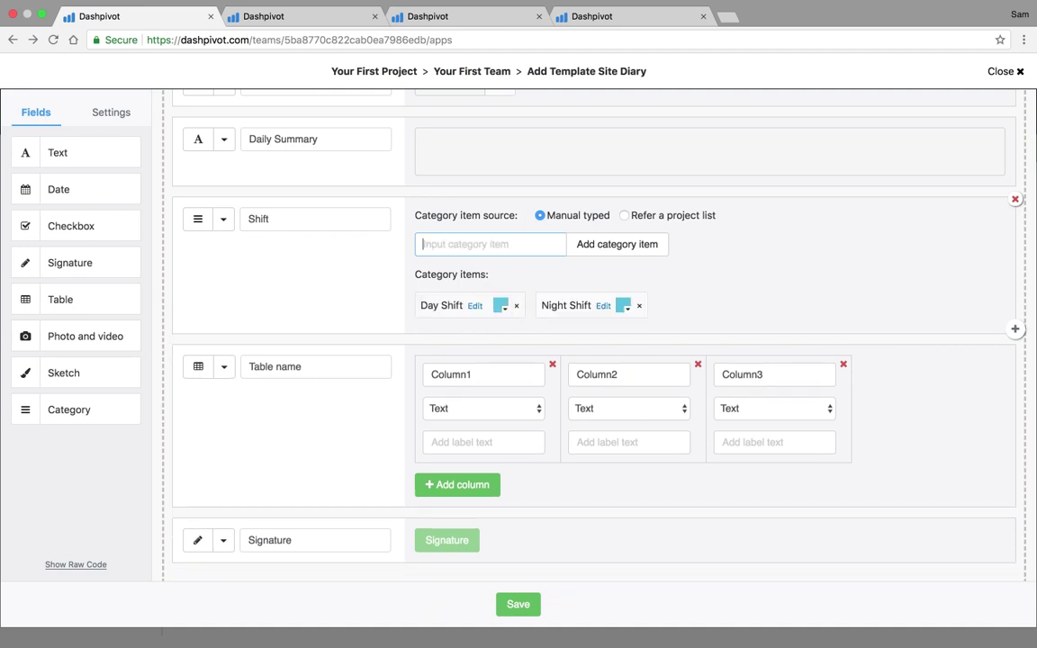
left_click(622, 307)
left_click(632, 336)
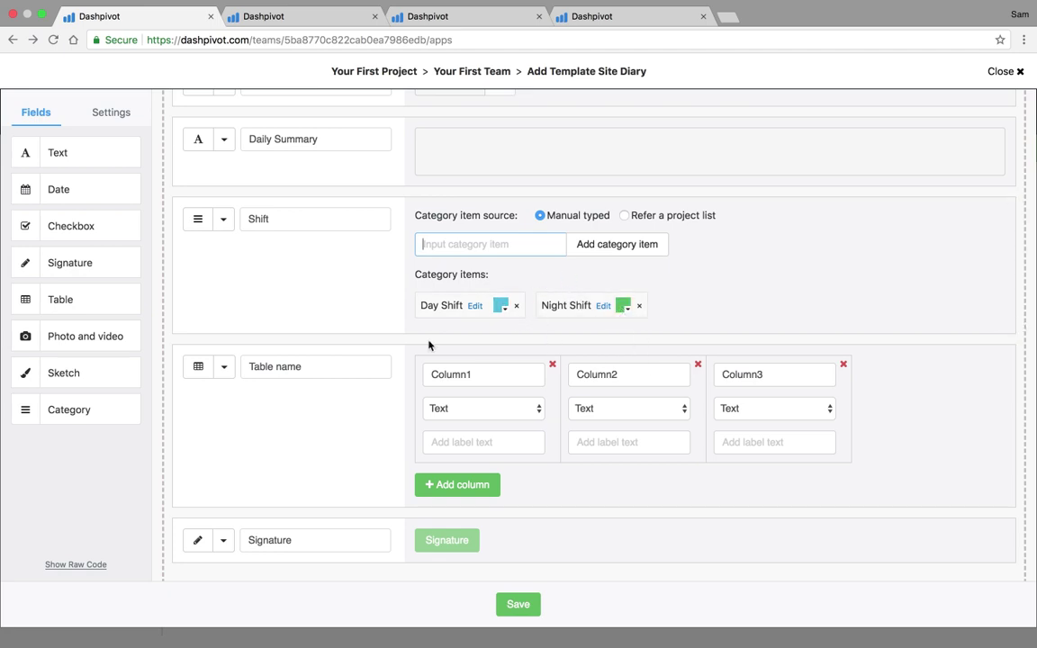
Add a Photo and video field below Shift named Progress Photos.
scroll(295, 289, "down", 2)
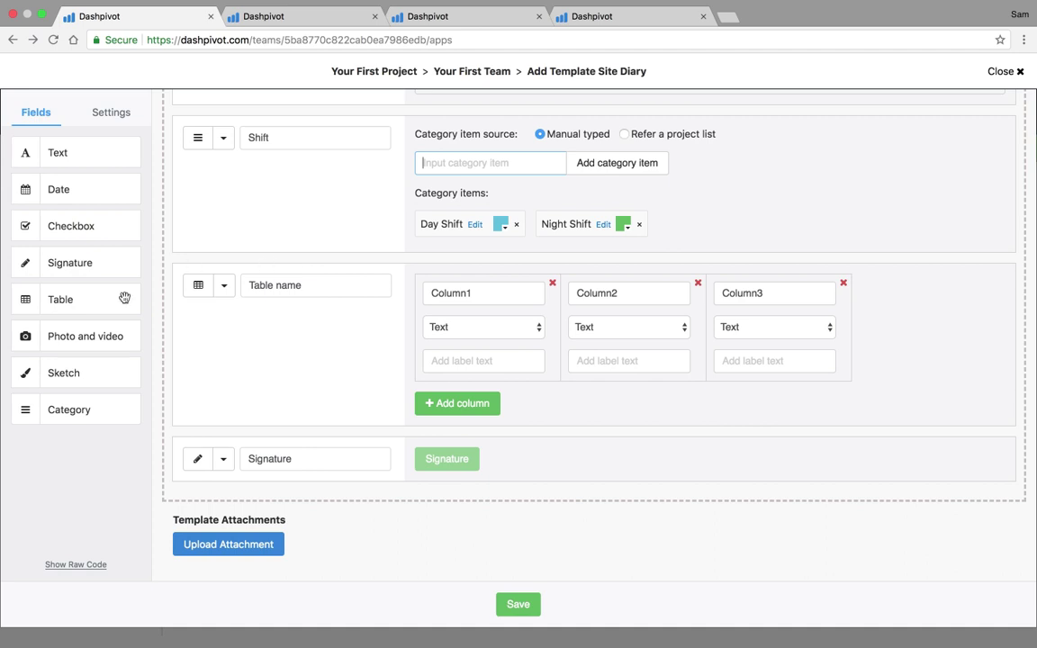
left_click_drag(78, 338, 416, 287)
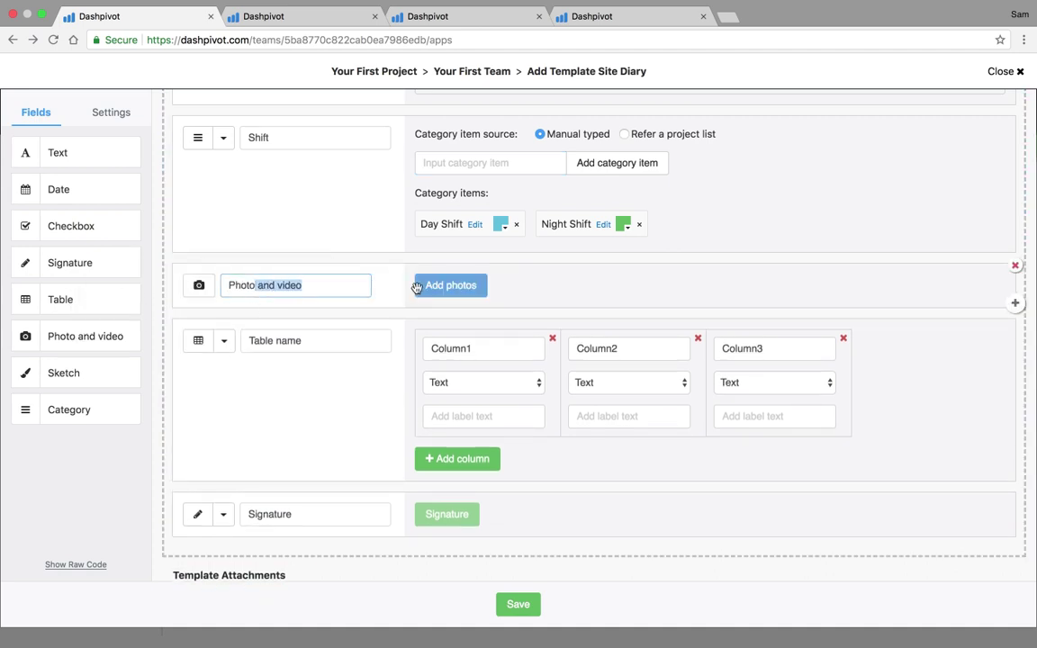
type("s of")
key("ctrl+a")
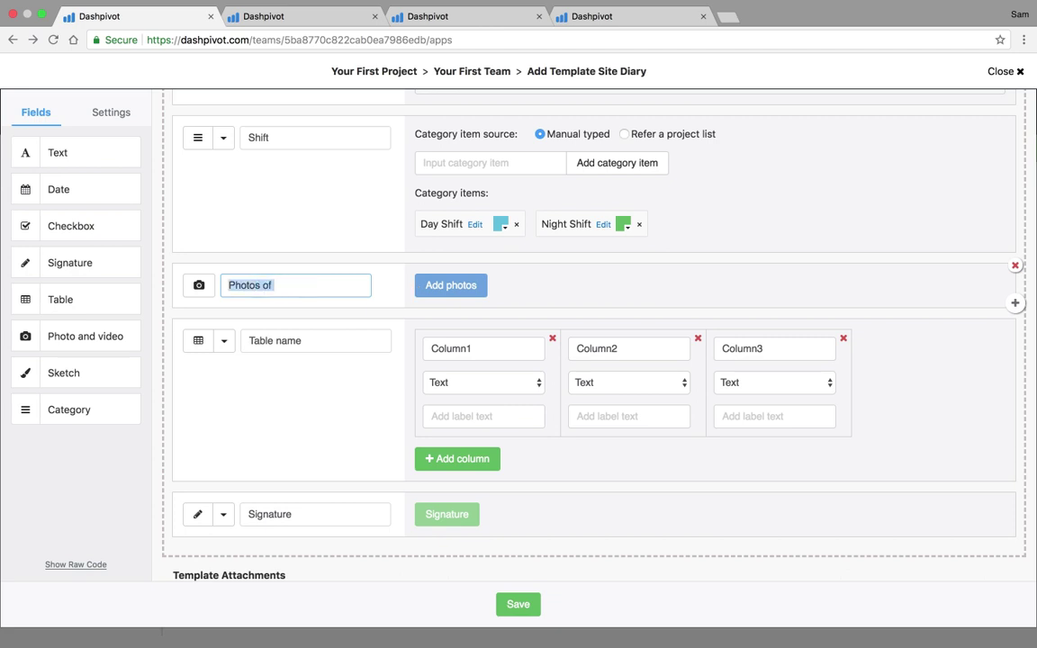
type("Progress")
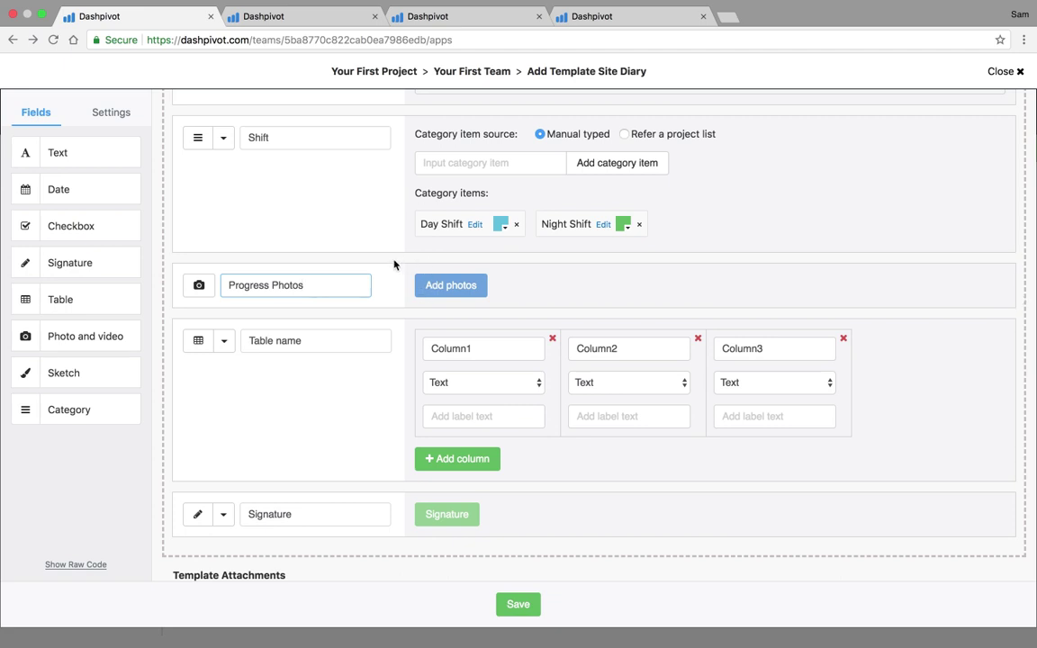
left_click(363, 268)
scroll(364, 270, "down", 2)
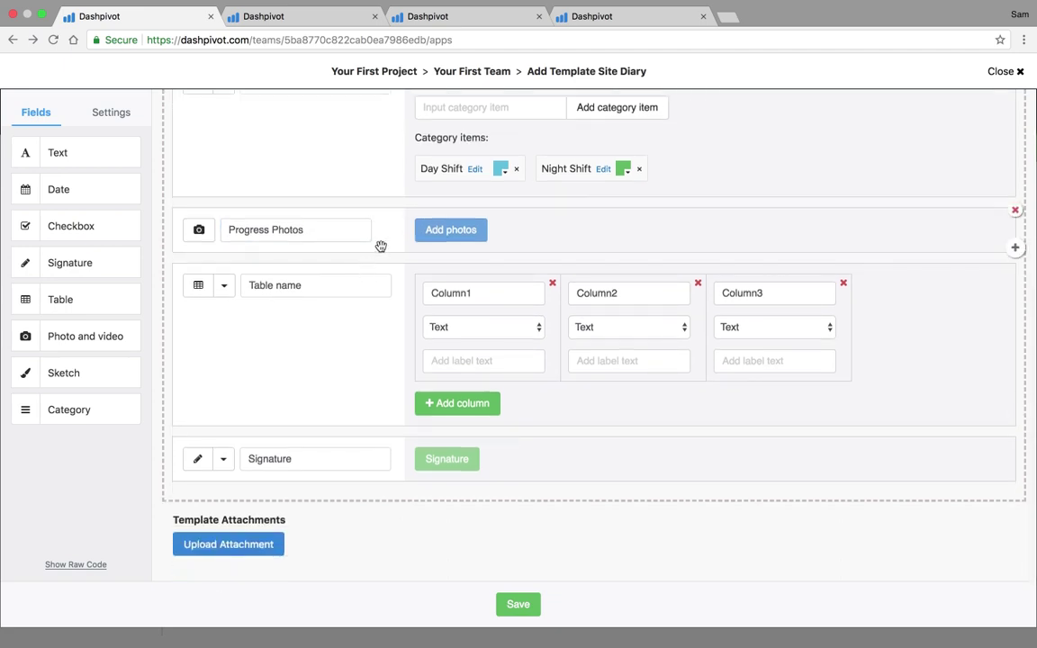
Rename the table field to Subcontractor Labour.
key("ctrl+a")
left_click(316, 284)
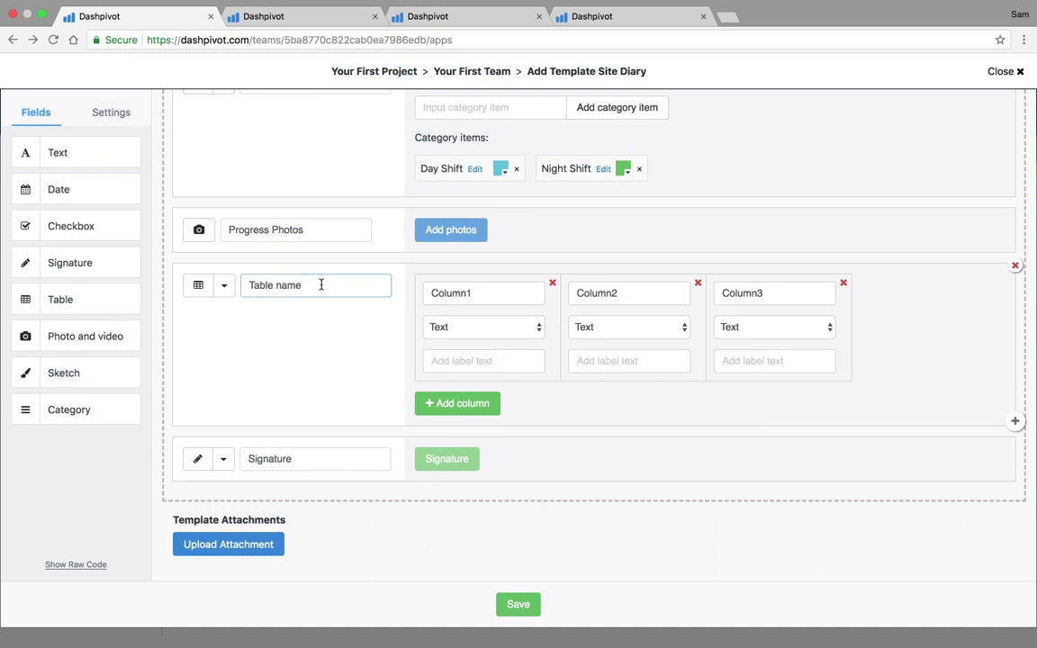
key("ctrl+a")
type("S")
Rename the first three columns Subcontractor, Start time and Finish time.
left_click(502, 290)
key("ctrl+a")
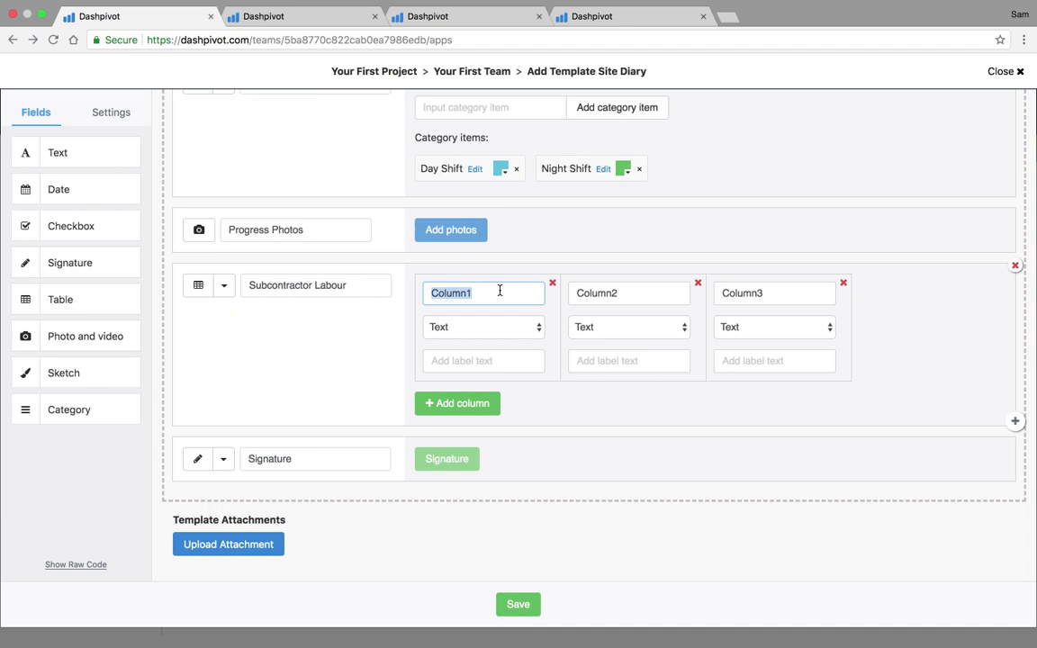
type("Subcontractor")
left_click(630, 291)
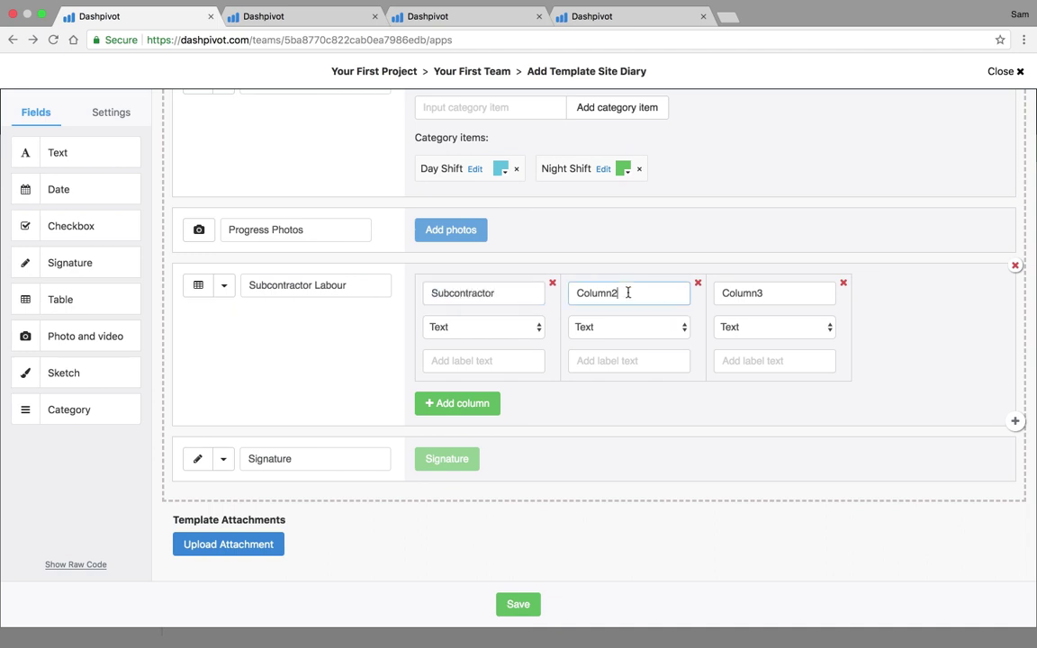
key("ctrl+a")
type("Sta")
left_click(716, 294)
key("ctrl+a")
type("Fini")
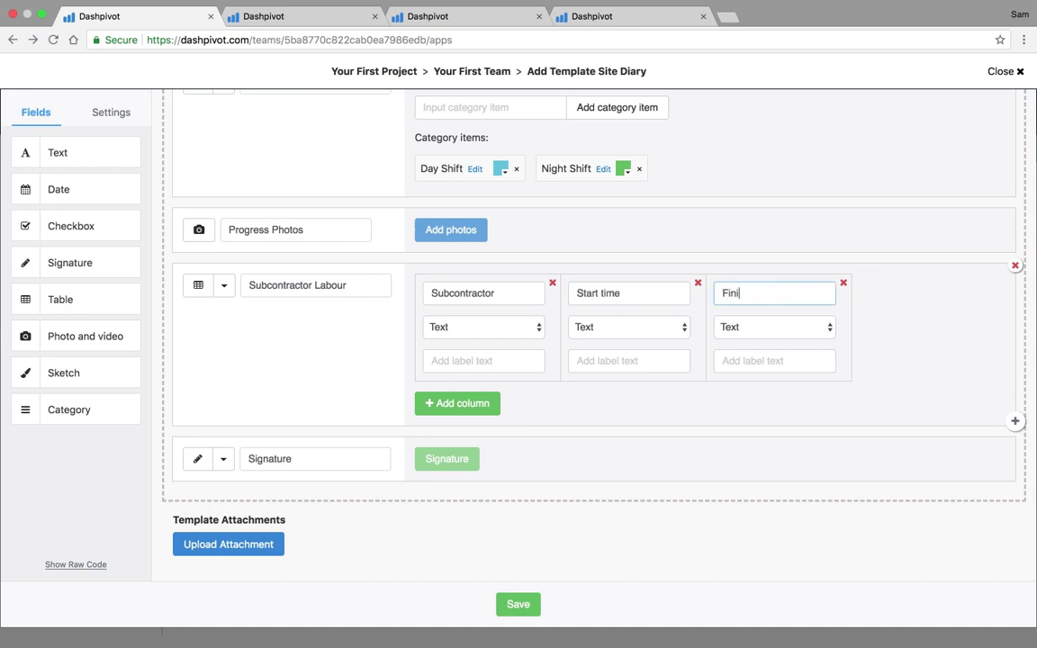
Add two more columns named Total Hrs and Comments.
left_click(457, 403)
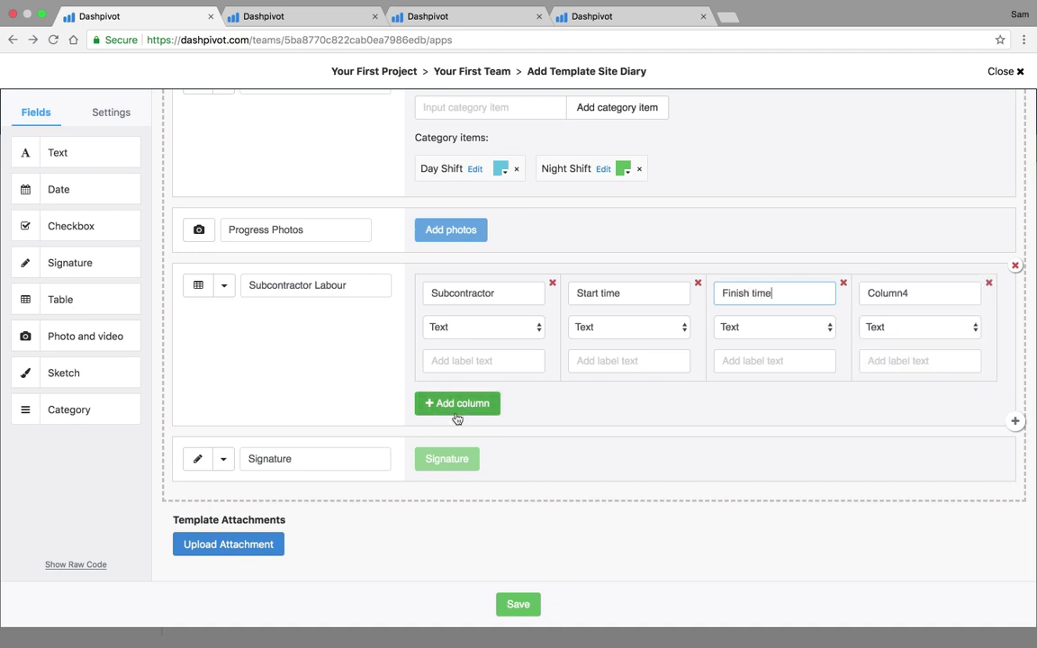
left_click(457, 405)
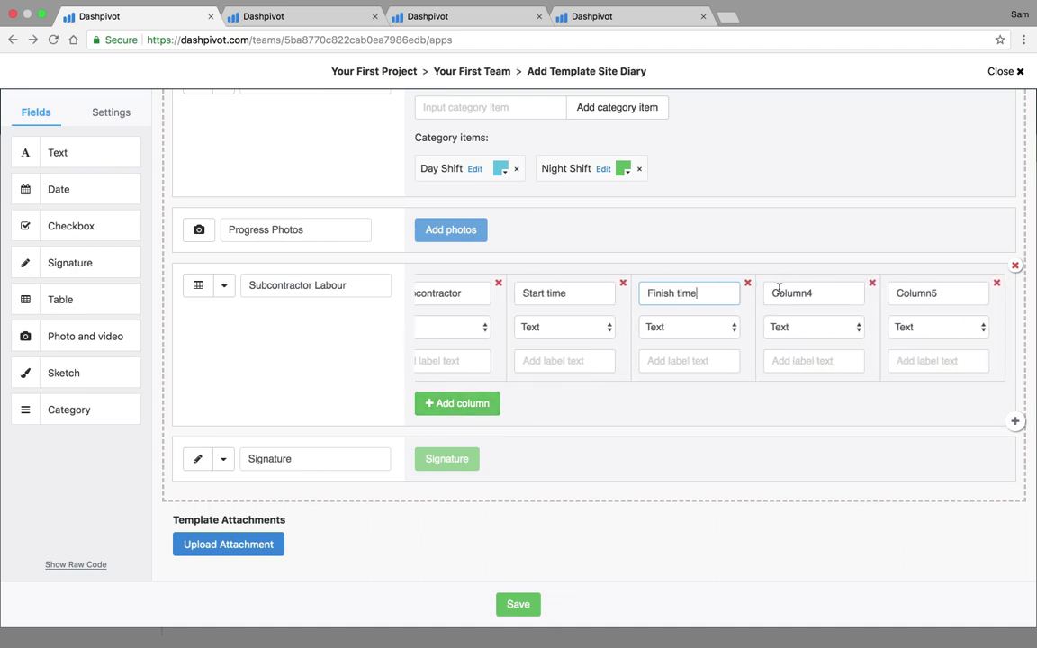
left_click(780, 293)
key("ctrl+a")
type("Tot")
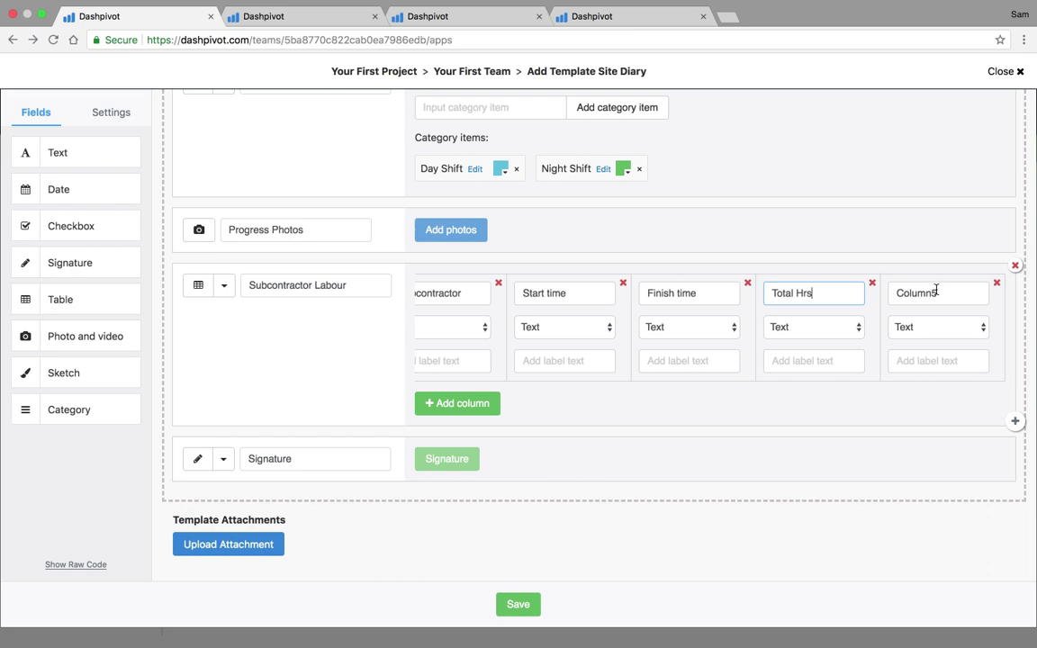
left_click(937, 290)
key("ctrl+a")
type("Comment")
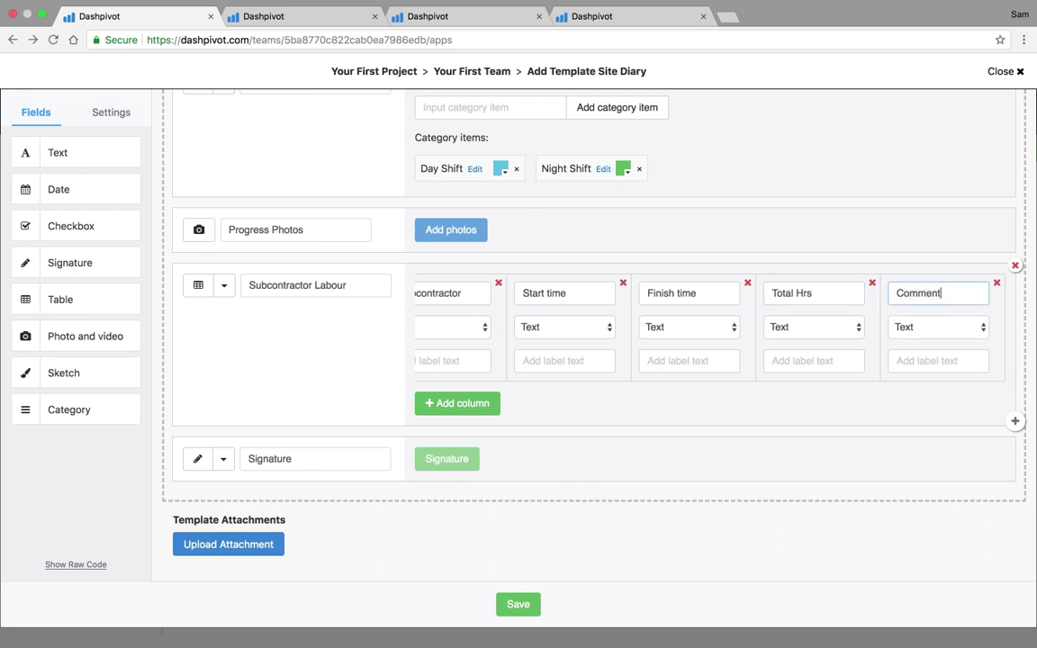
type("s")
scroll(669, 311, "left", 2)
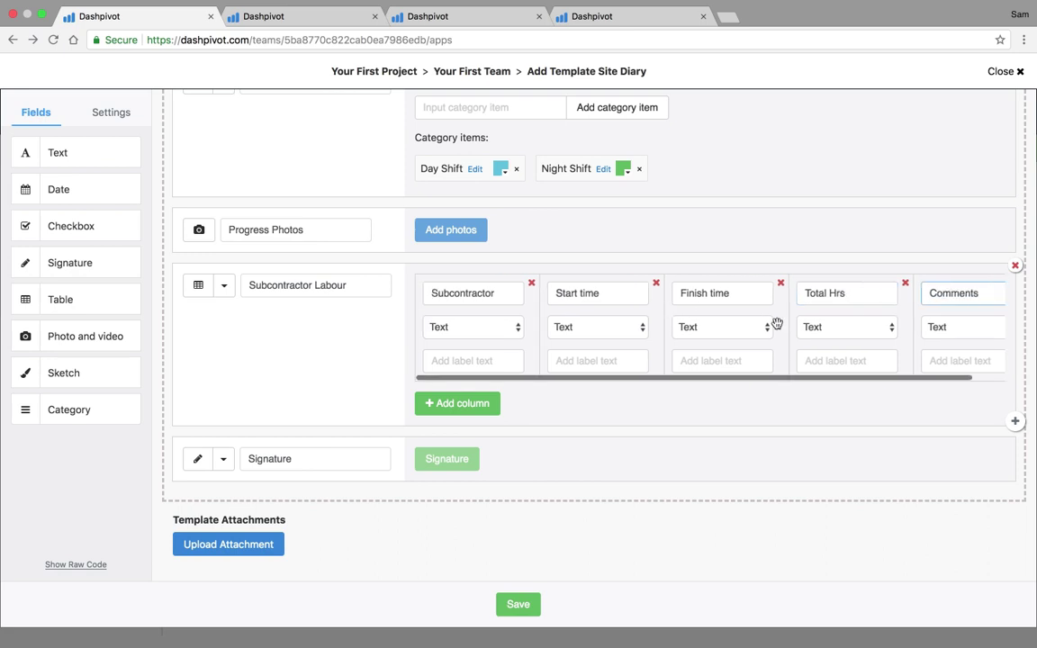
Set the Start time, Finish time and Total Hrs columns to Number type.
left_click(608, 326)
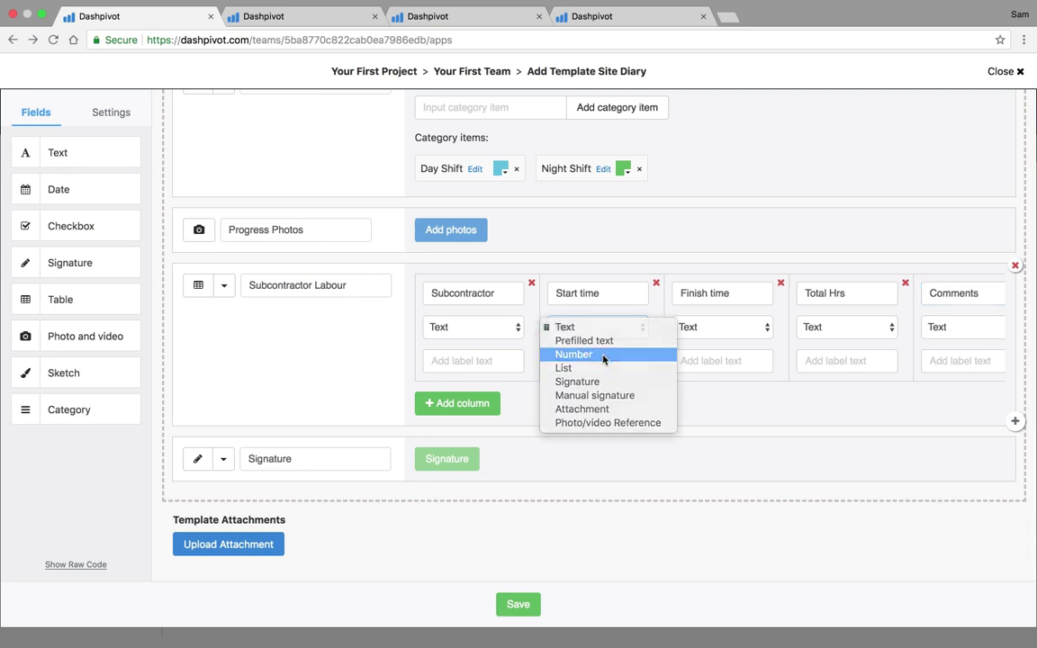
left_click(696, 331)
left_click(697, 354)
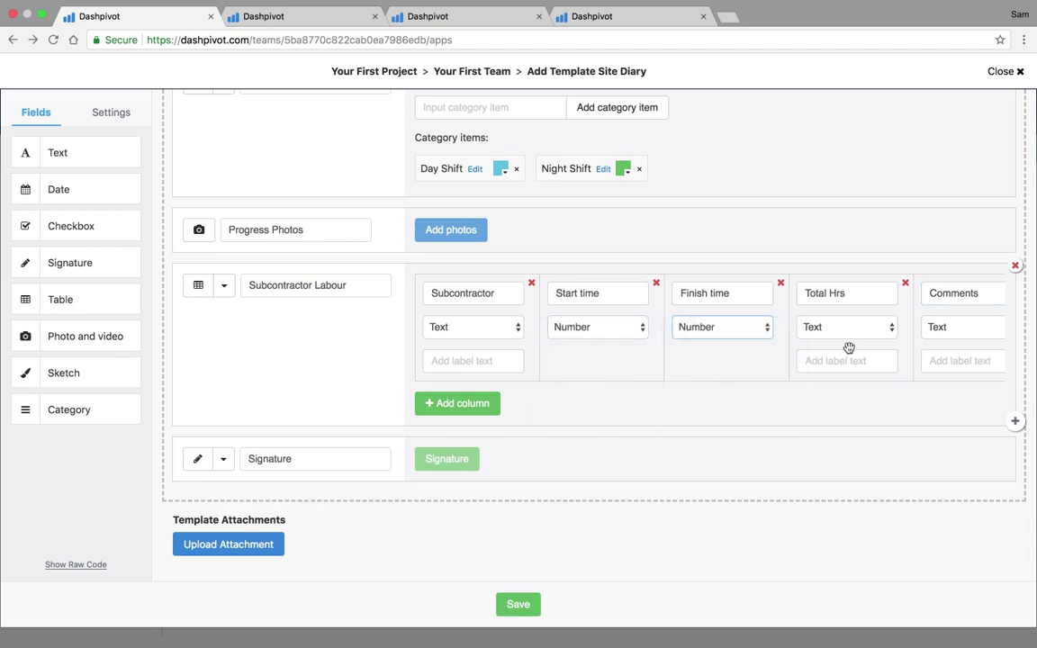
scroll(844, 346, "right", 2)
left_click(815, 327)
left_click(785, 354)
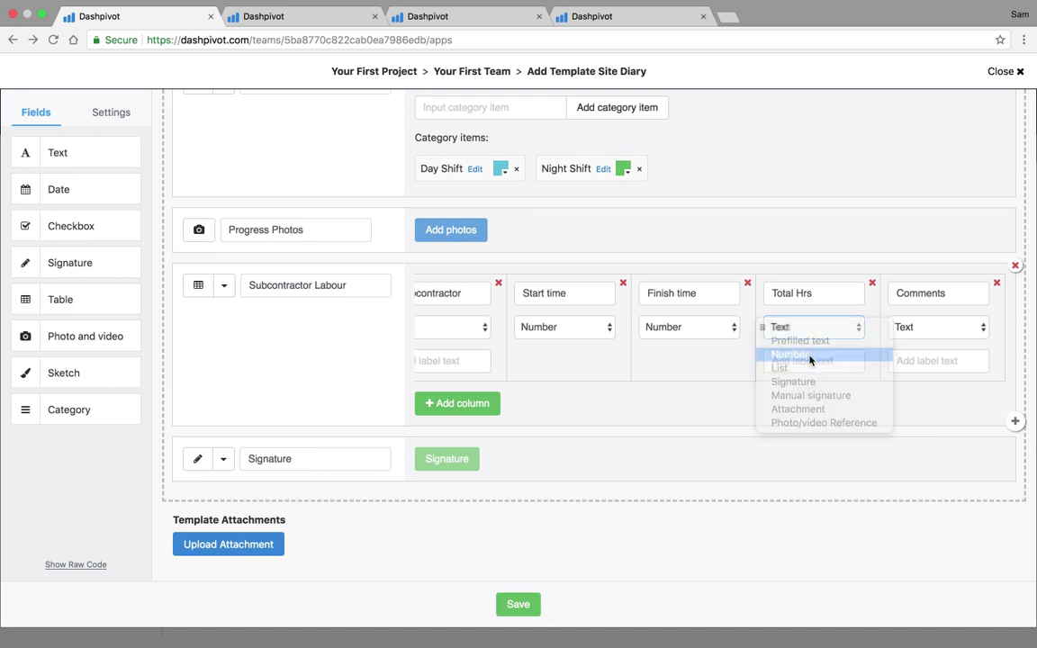
scroll(694, 373, "left", 2)
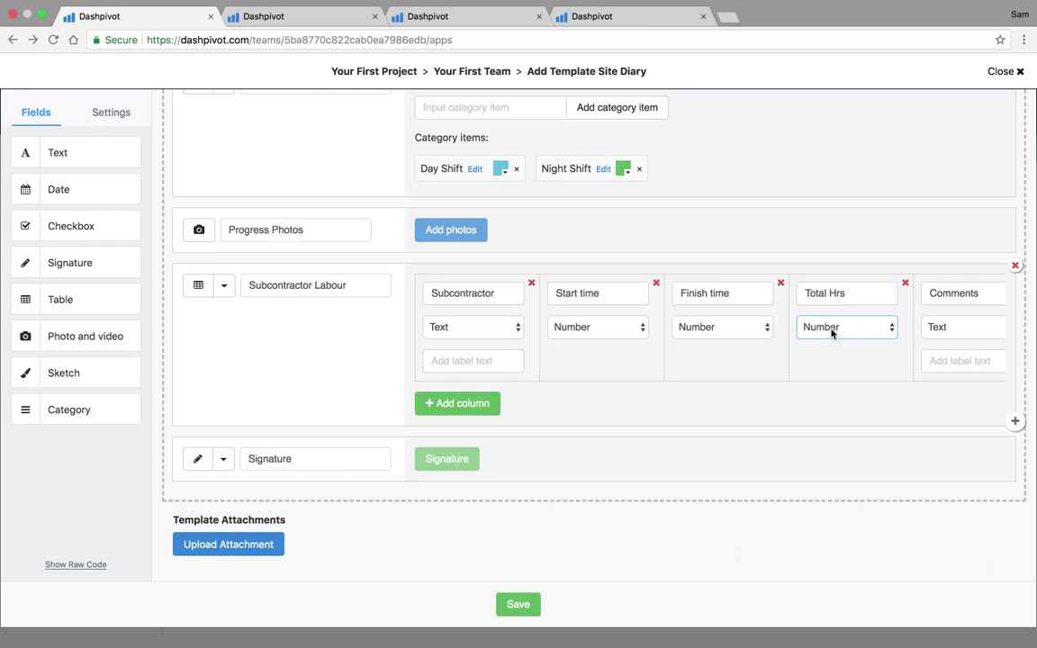
Make the sixth column a Photo/video Reference column named Photos.
scroll(530, 348, "right", 4)
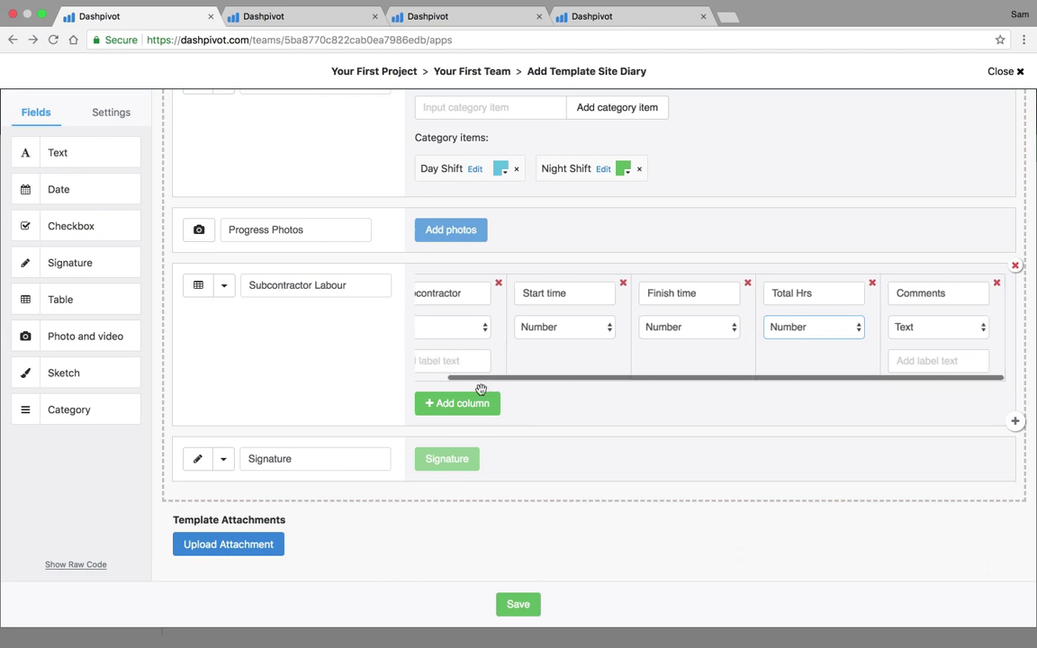
left_click(920, 326)
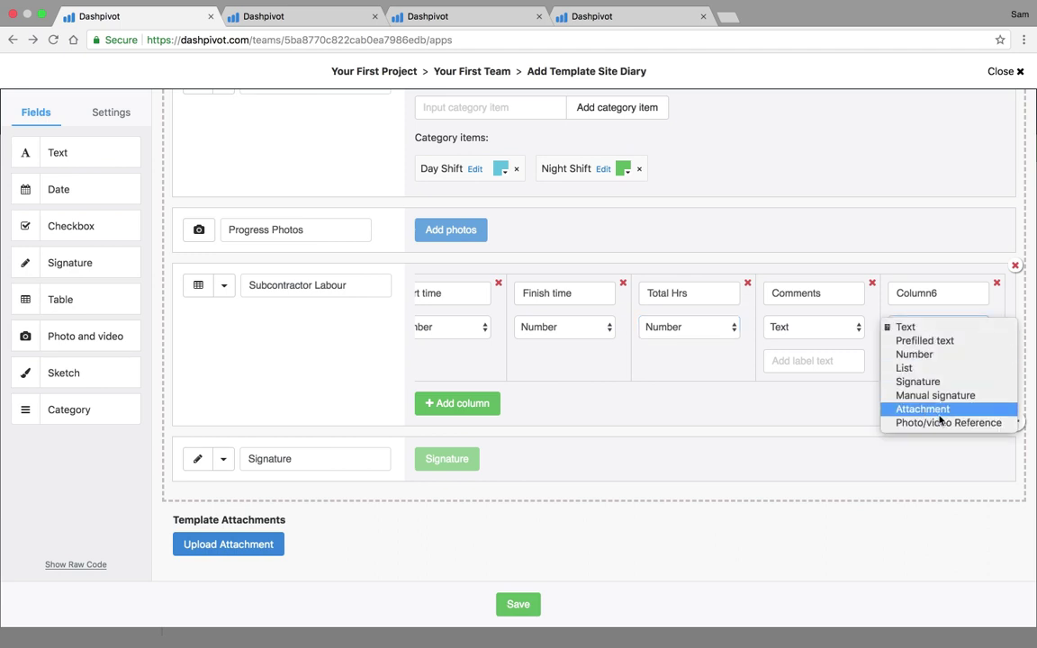
left_click(941, 422)
double_click(929, 295)
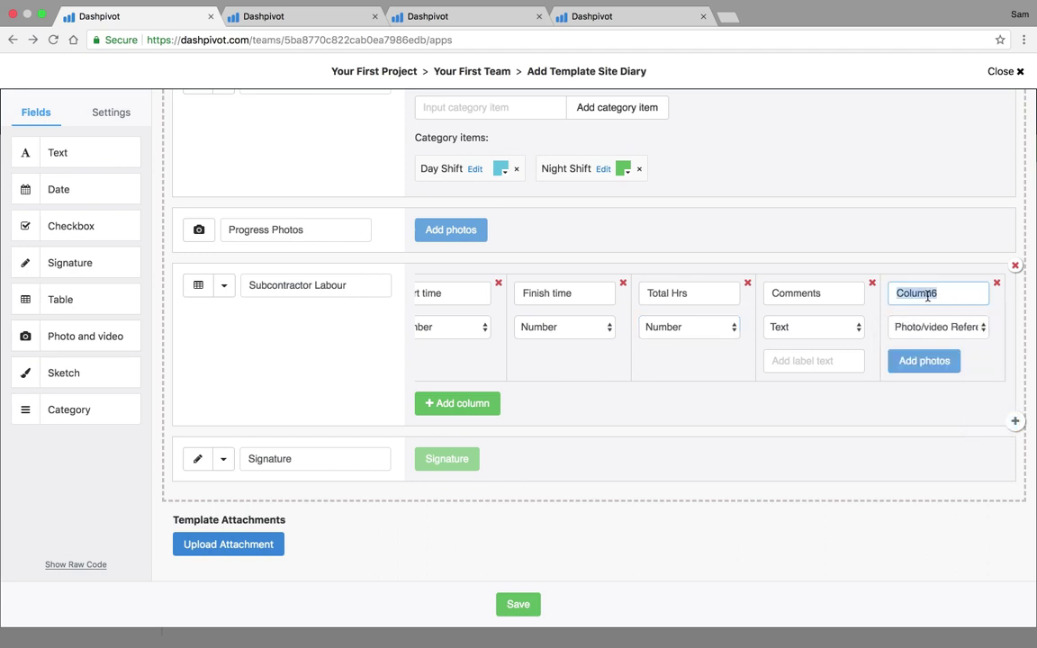
type("Photos")
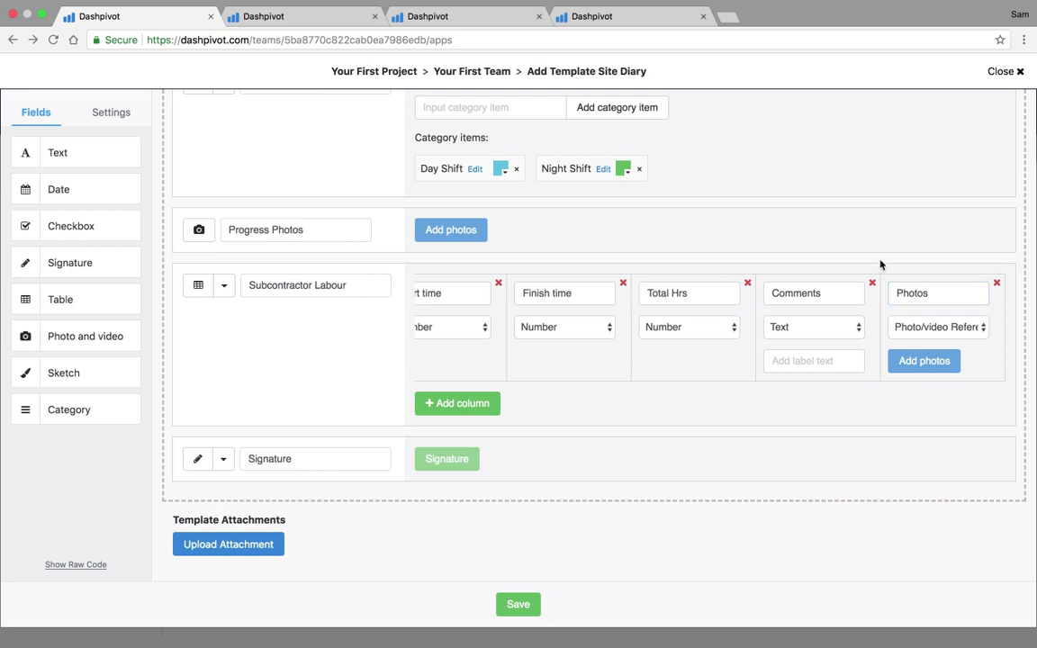
left_click(598, 341)
scroll(599, 341, "left", 4)
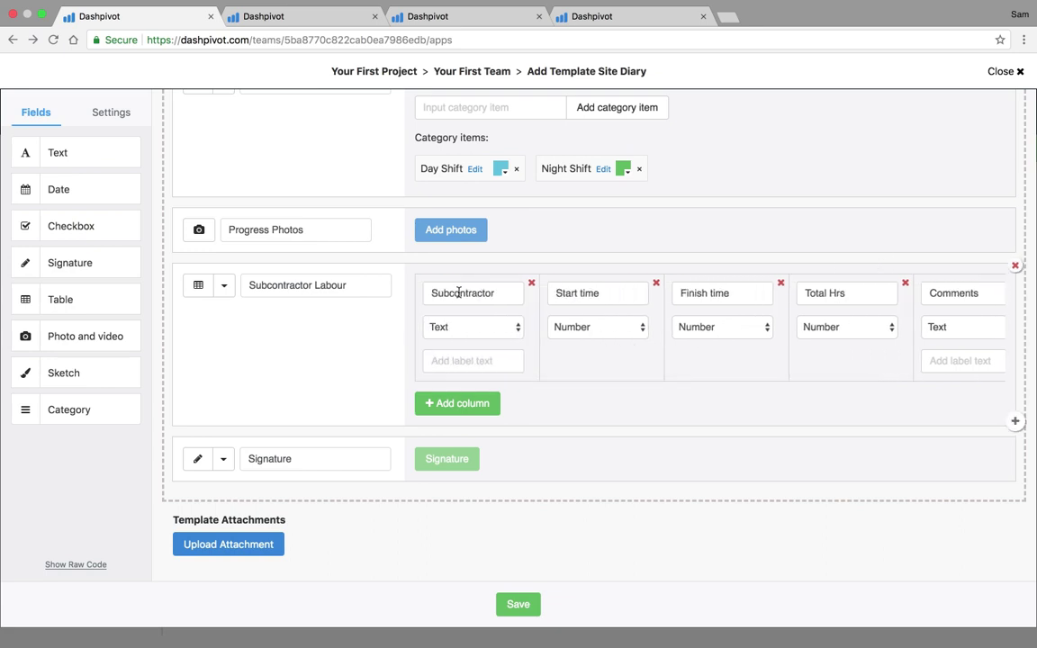
scroll(559, 337, "right", 4)
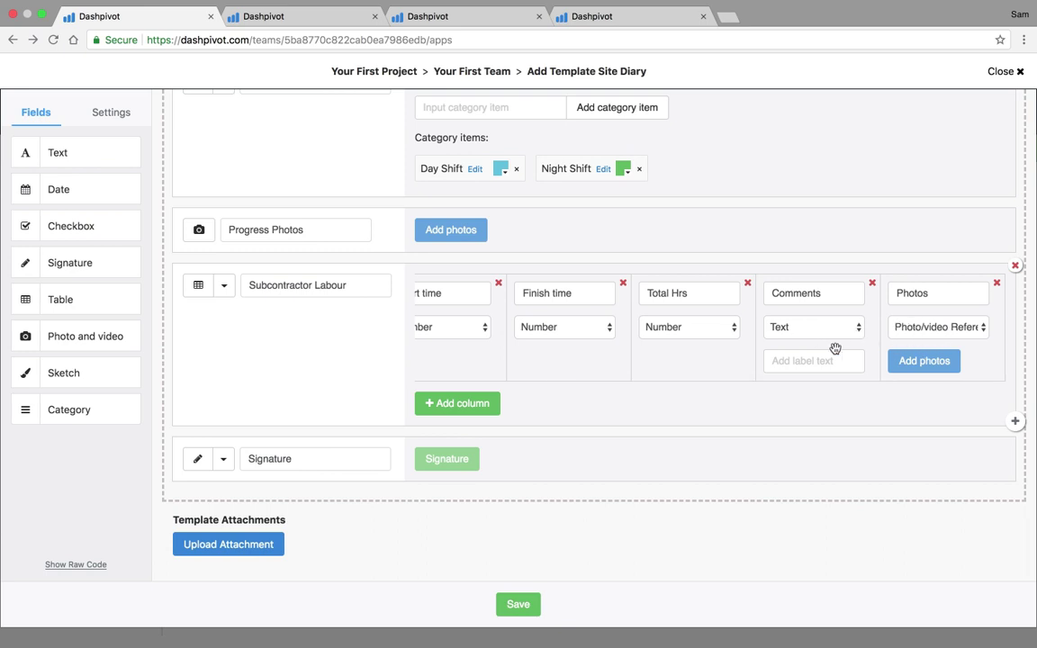
scroll(655, 348, "left", 4)
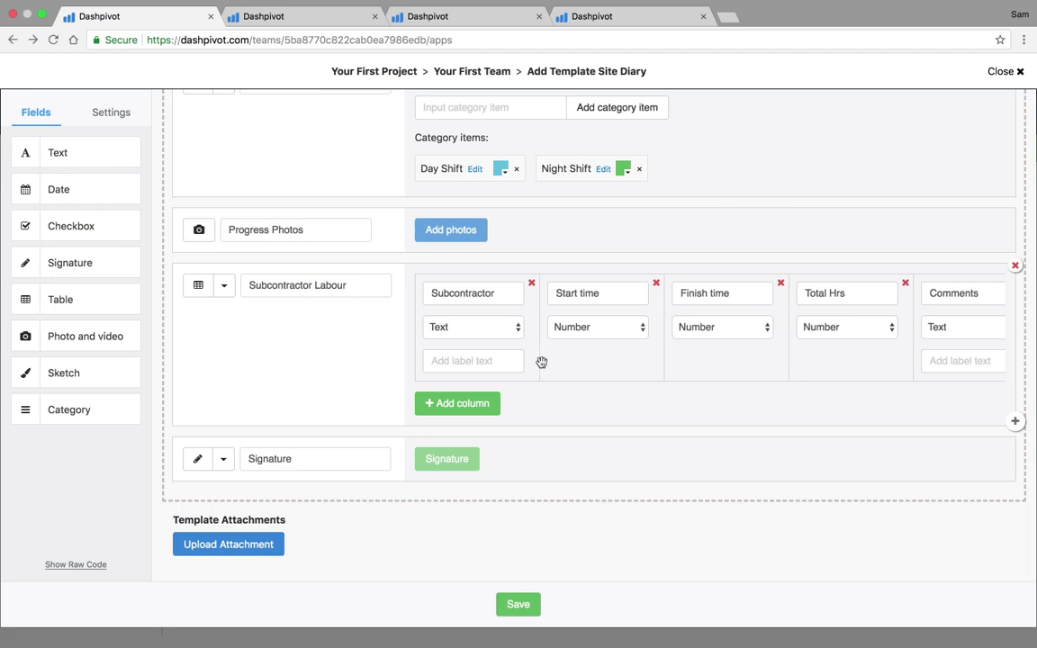
Change the Subcontractor column to a List column with manually typed items.
left_click(491, 332)
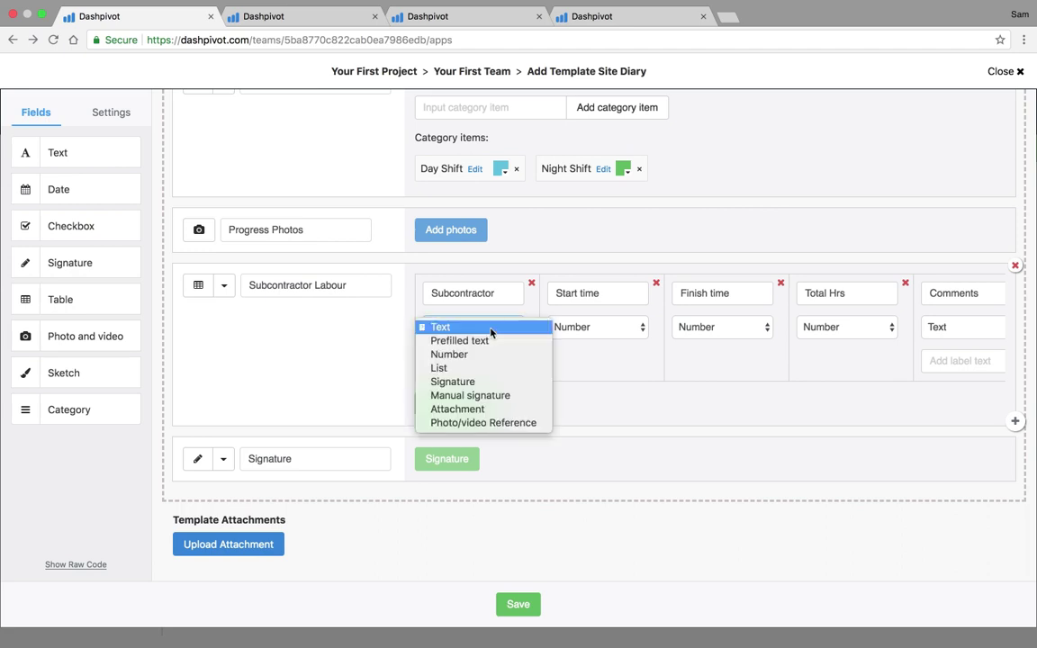
left_click(474, 369)
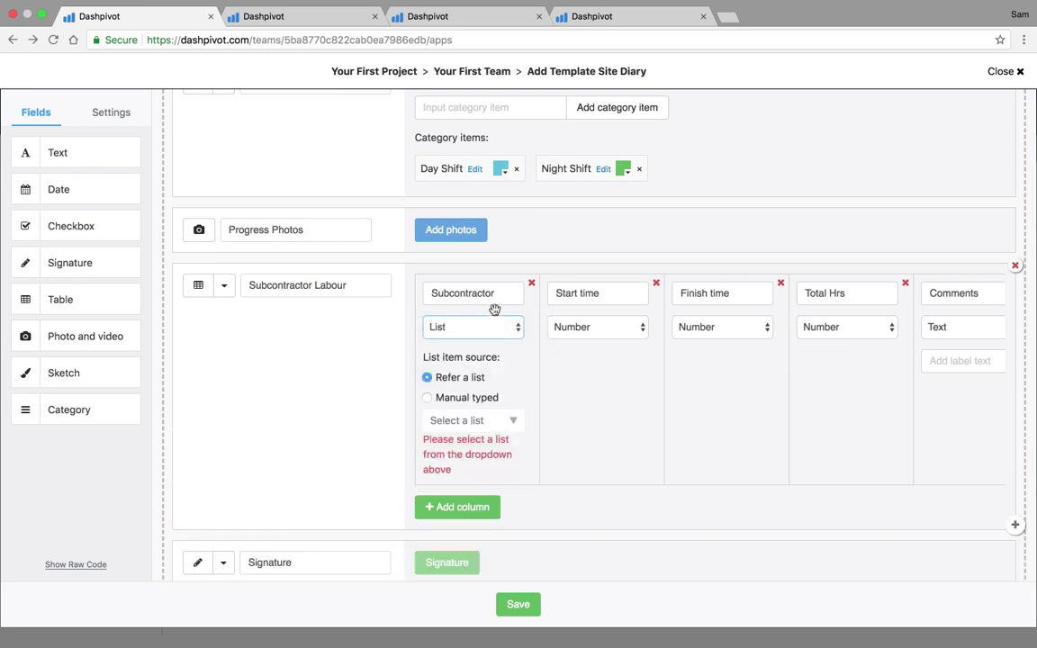
left_click(427, 399)
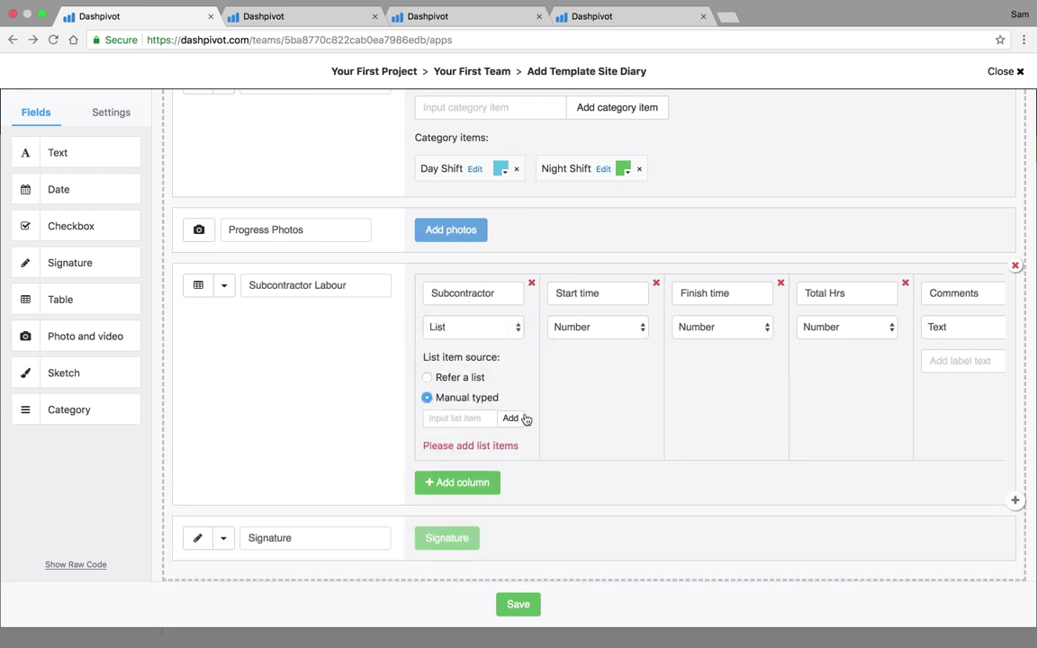
Add ABC Contractors and XYZ Engineering as the list's items.
left_click(458, 420)
type("A")
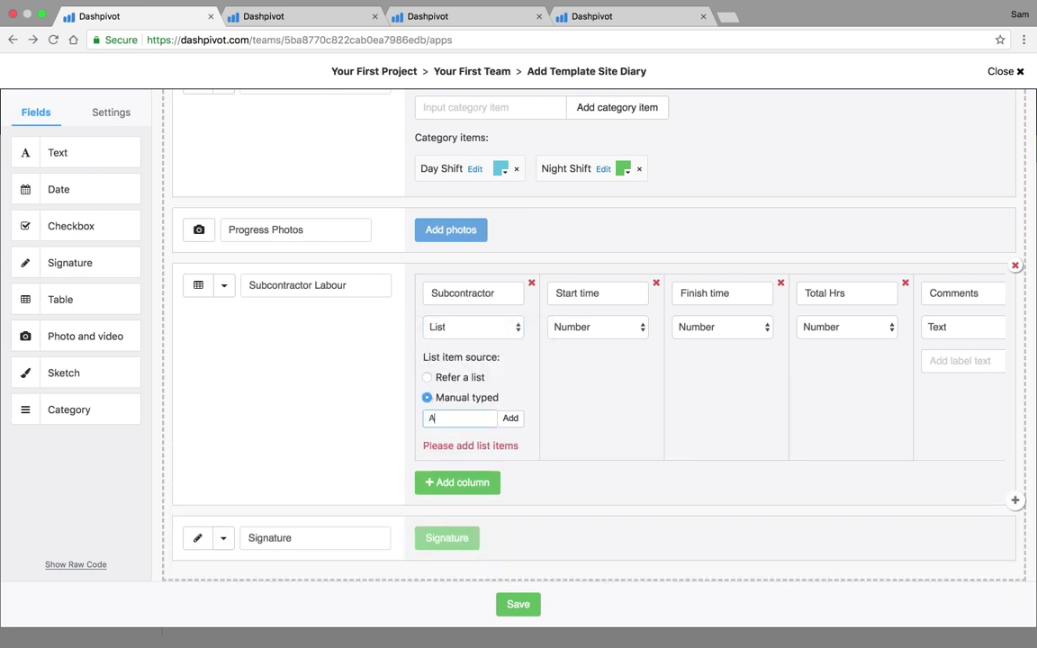
type("BC Contractors")
key("Return")
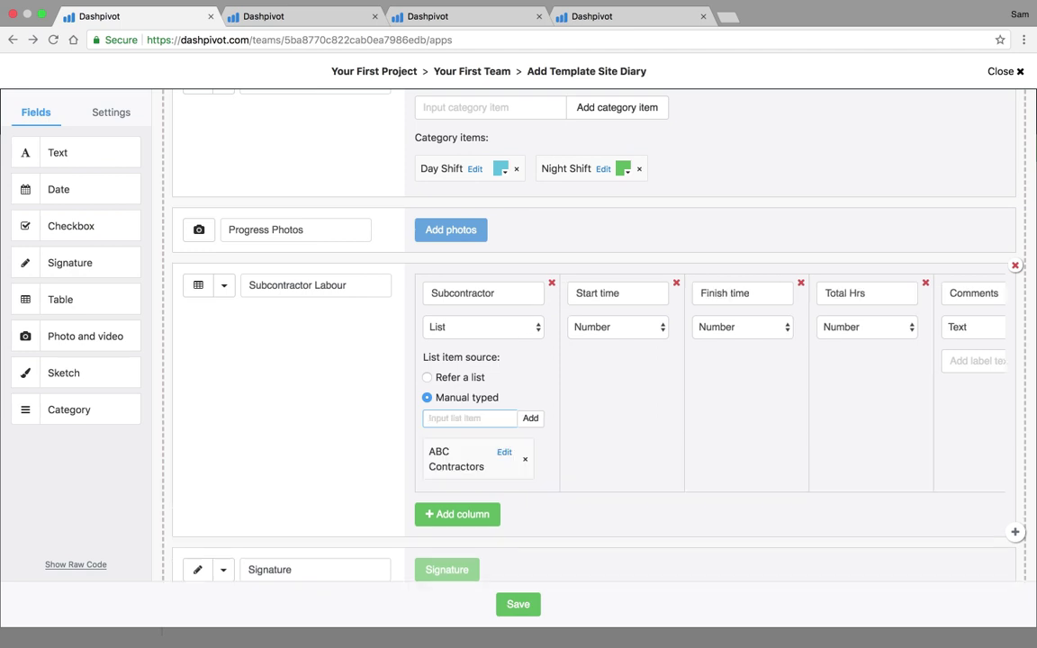
type("XYZ Engineering")
left_click(530, 418)
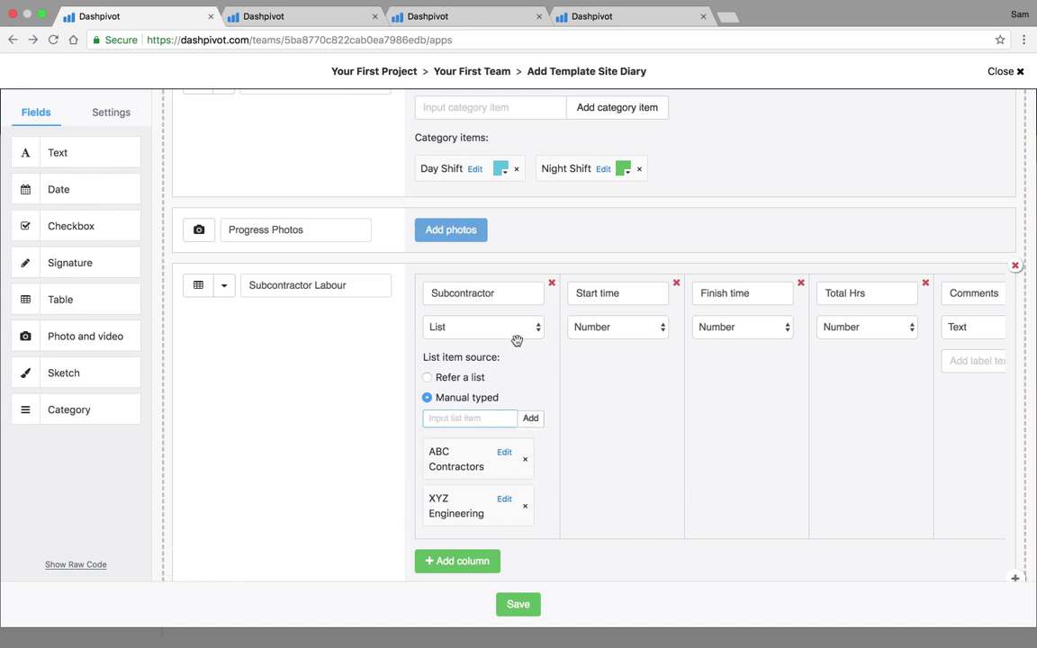
scroll(438, 315, "down", 1)
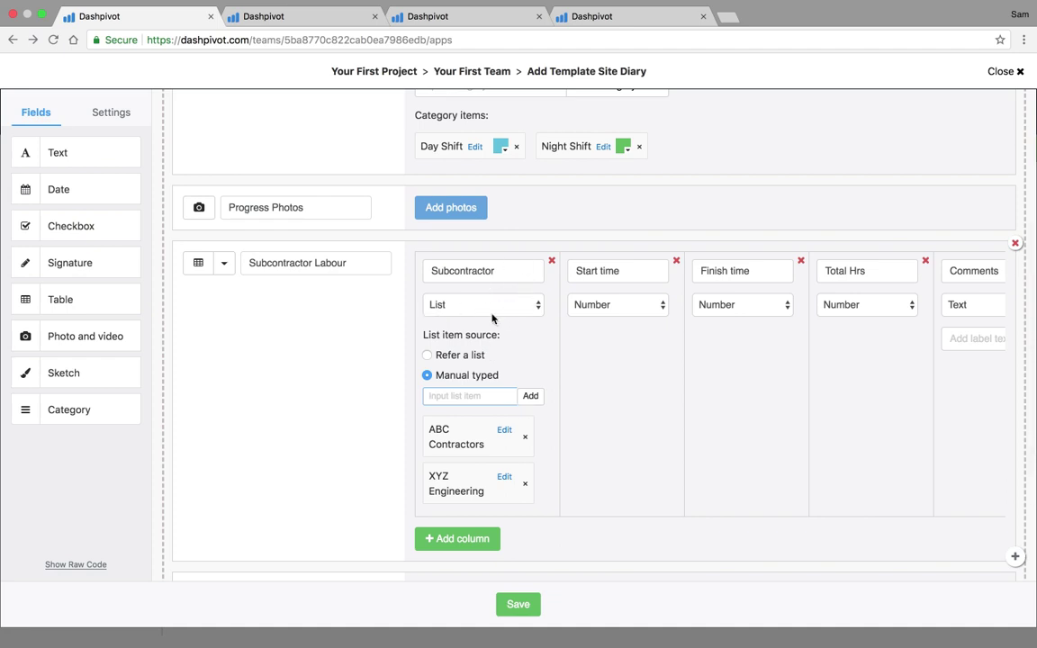
scroll(474, 355, "down", 2)
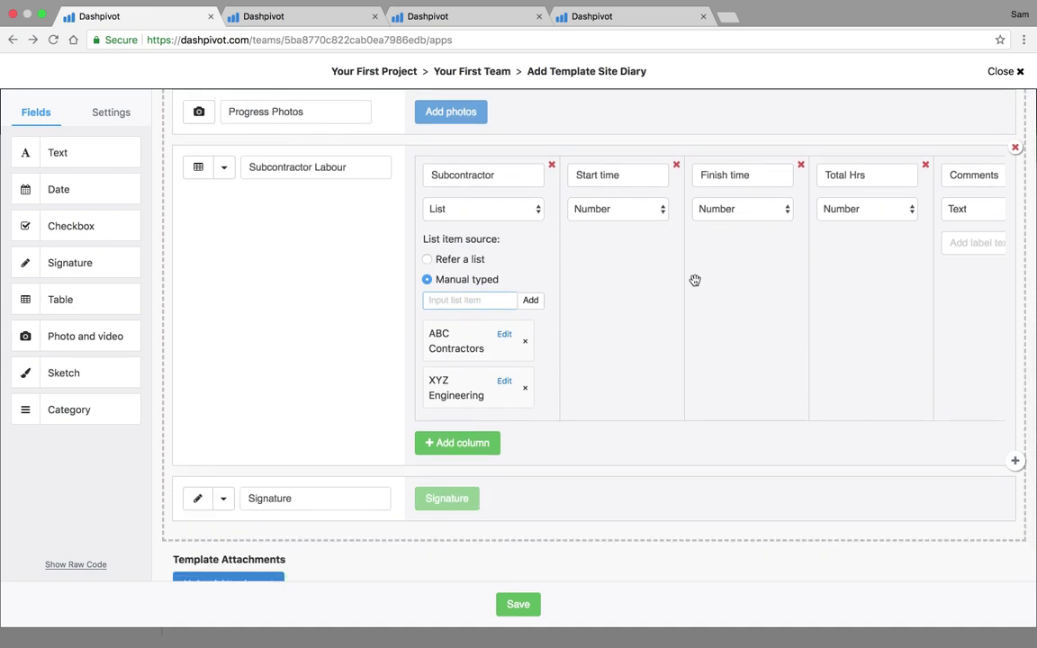
scroll(694, 280, "right", 2)
scroll(694, 280, "left", 2)
scroll(695, 280, "right", 2)
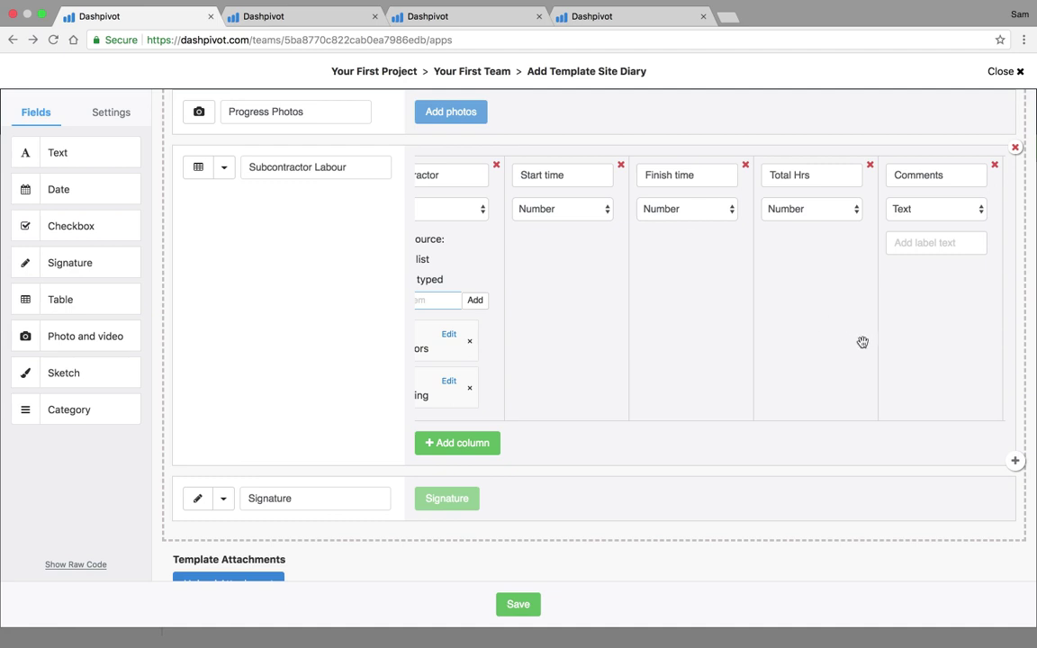
Duplicate the Subcontractor Labour table and rename the copy Internal Labour.
left_click(1016, 463)
scroll(451, 366, "down", 3)
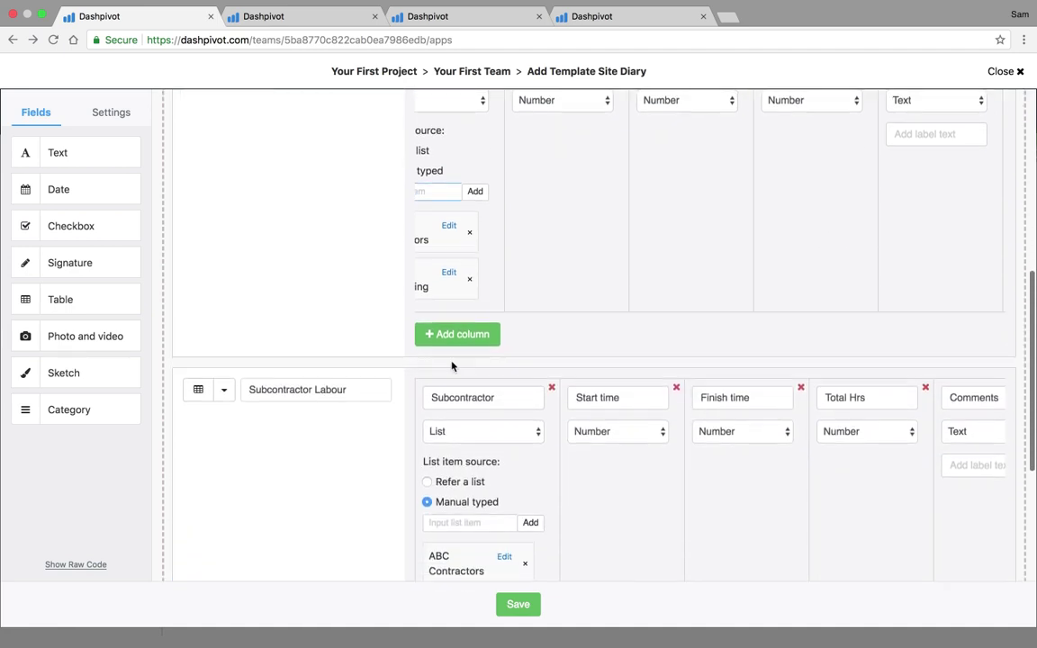
double_click(311, 280)
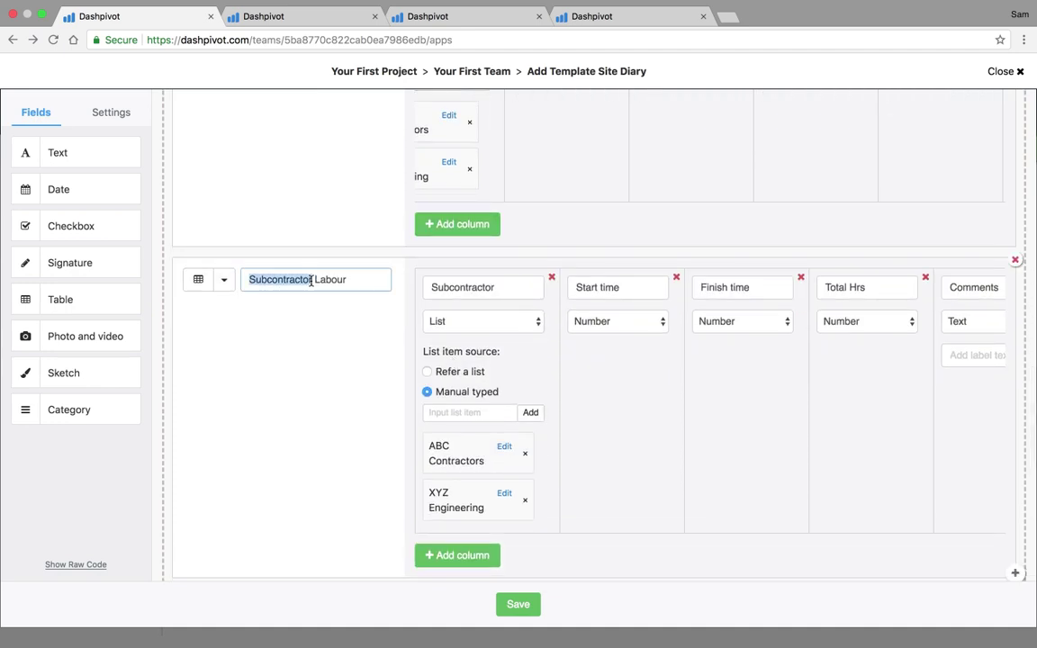
type("Internal")
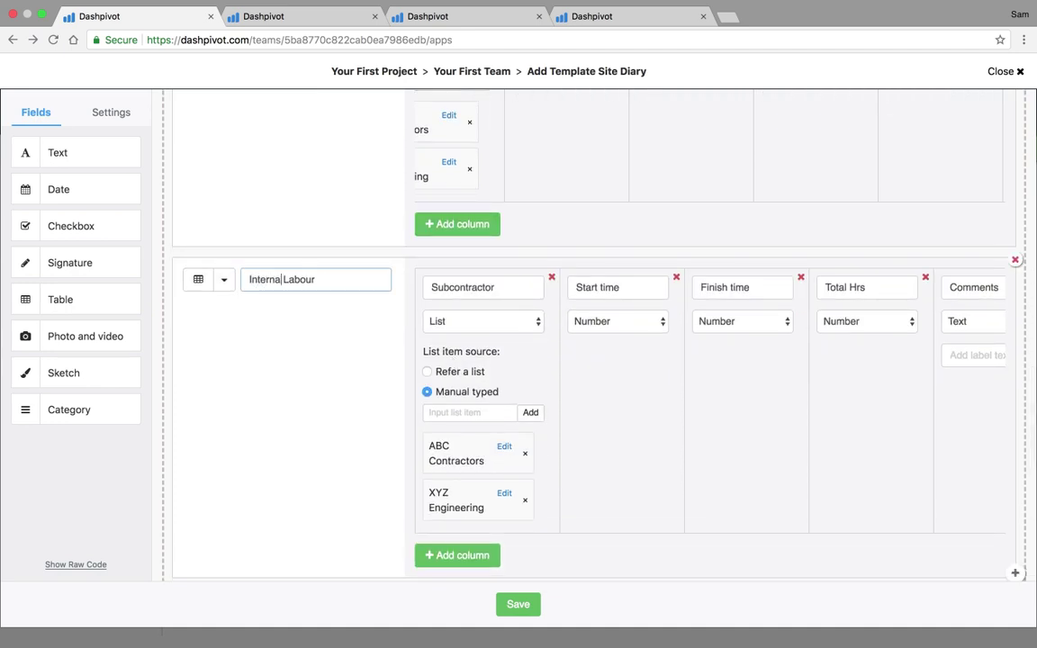
scroll(357, 241, "up", 3)
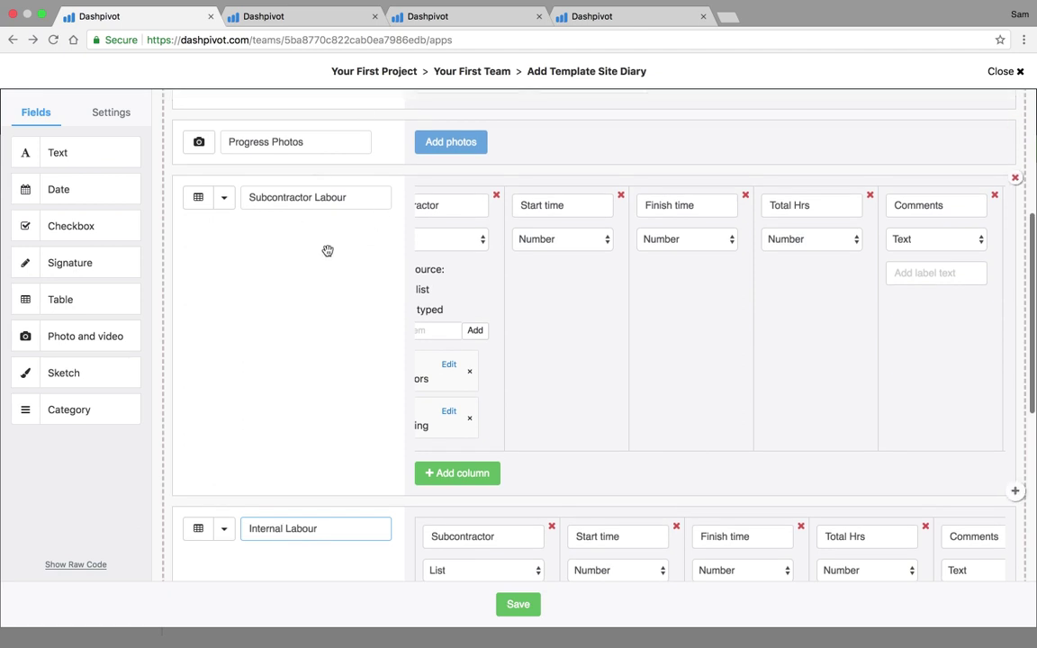
scroll(347, 292, "down", 3)
scroll(325, 338, "down", 3)
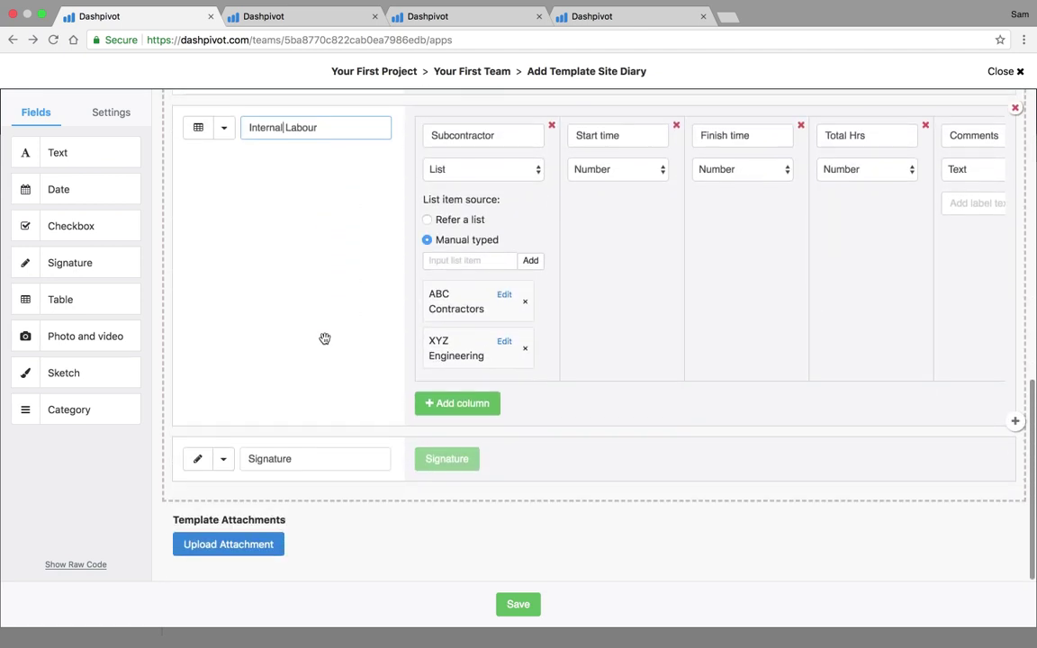
Duplicate Internal Labour as Plant & Equipment and relabel its first column Equipment.
left_click(1016, 423)
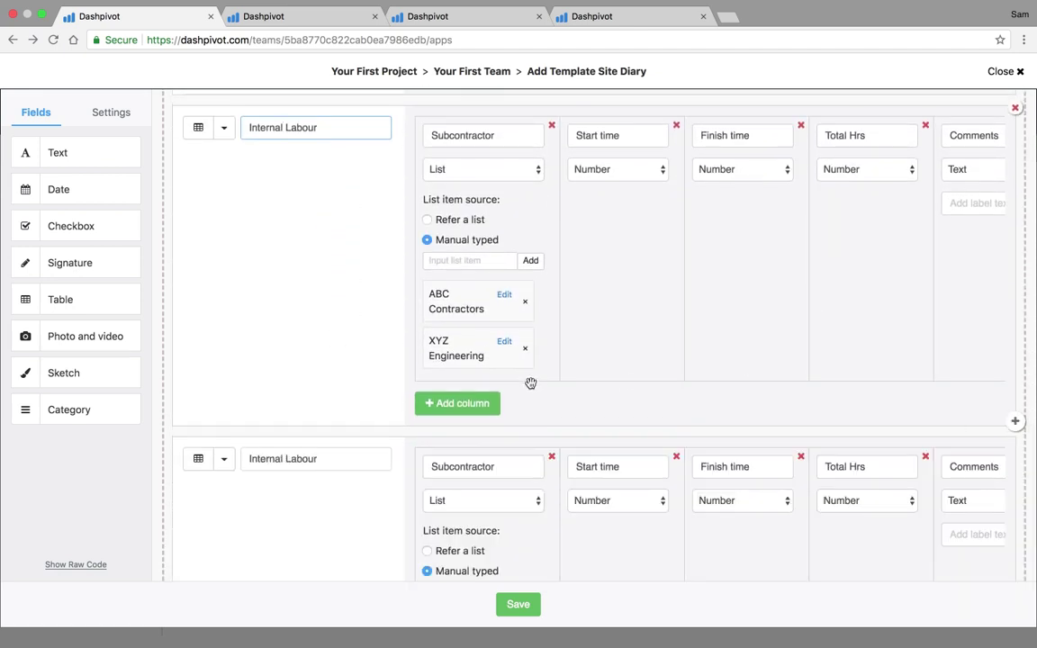
scroll(531, 382, "down", 2)
triple_click(303, 287)
type("Plant & Equipment")
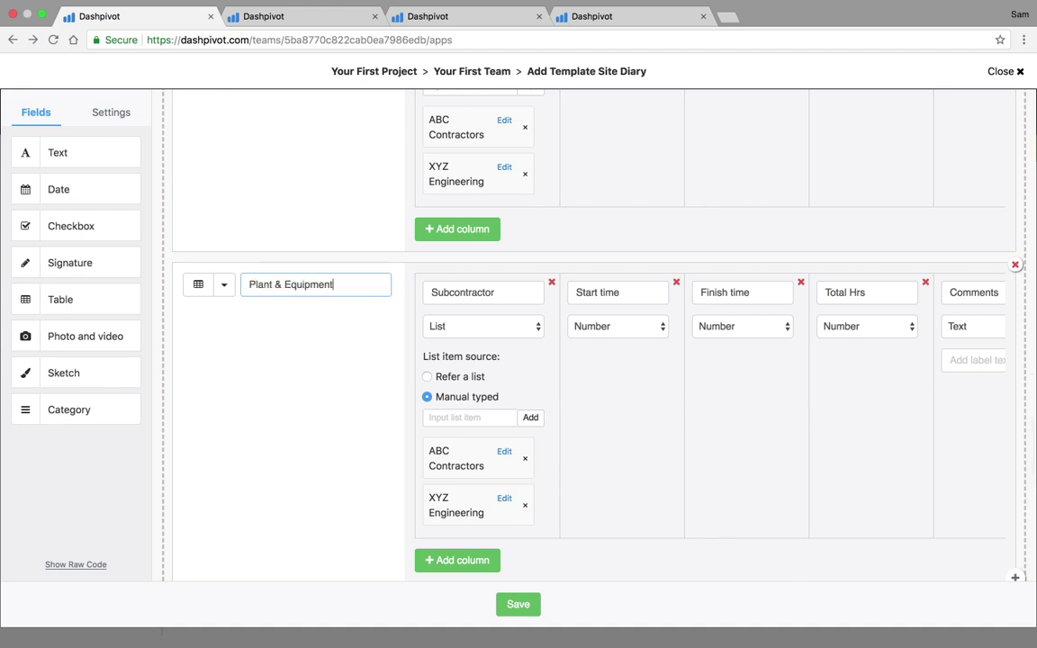
double_click(463, 292)
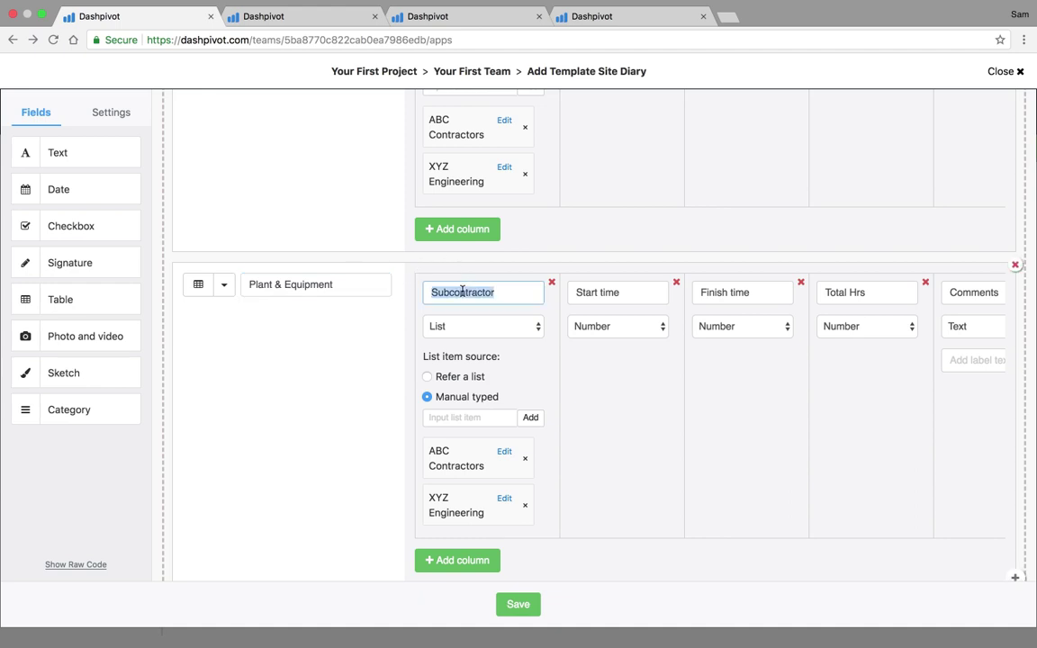
type("Eq")
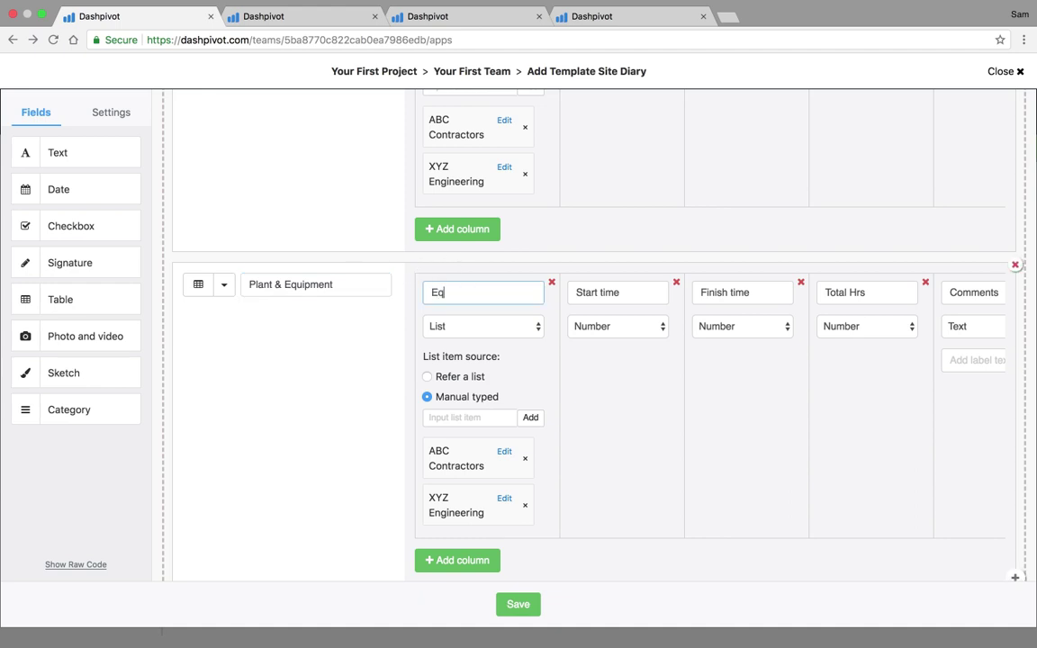
type("uipment")
Relabel the table's first column Plant & Equipment.
double_click(487, 301)
key("Left")
type("Plant &")
scroll(474, 402, "down", 1)
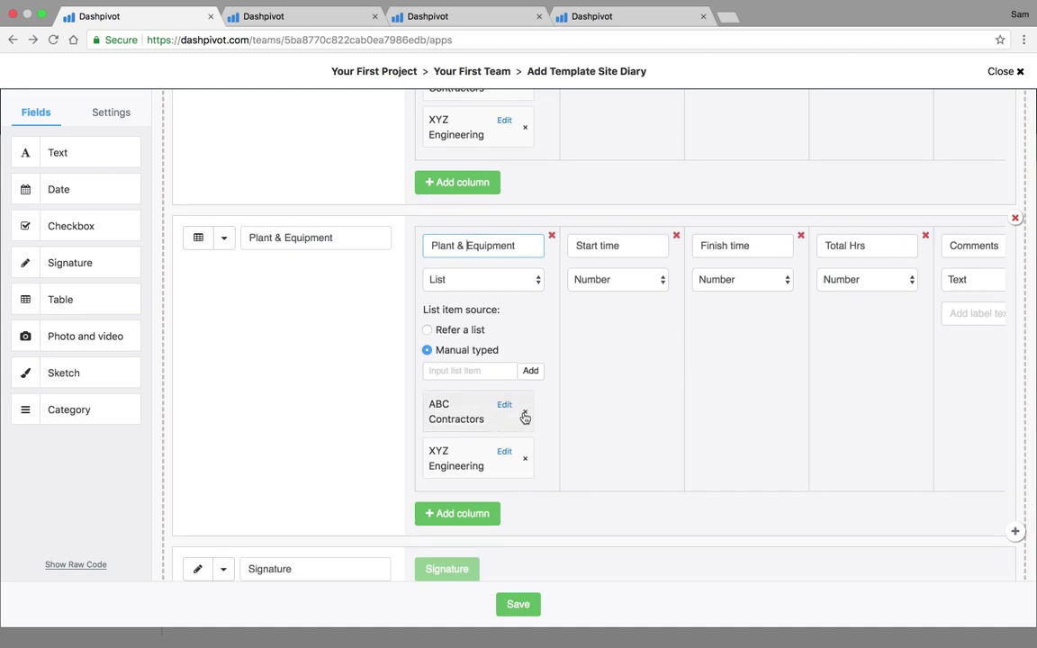
Replace the column's list items with 10T Excavator and 20T Crane.
left_click(526, 414)
left_click(526, 414)
left_click(461, 376)
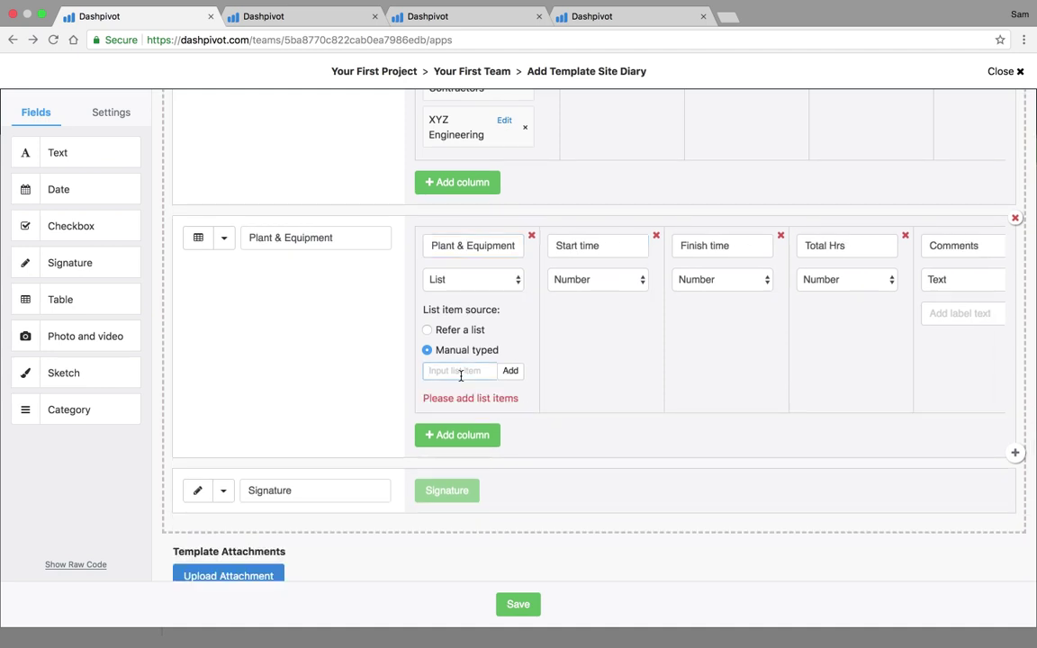
type("10T Excavator")
key("Return")
type("20T")
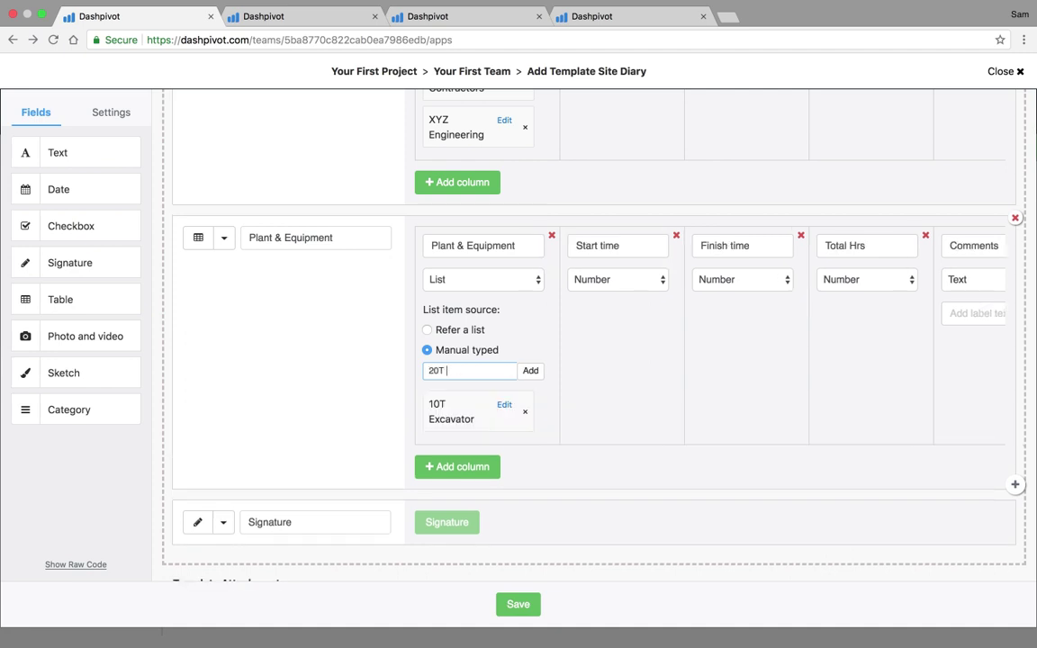
type(" Crane")
key("Return")
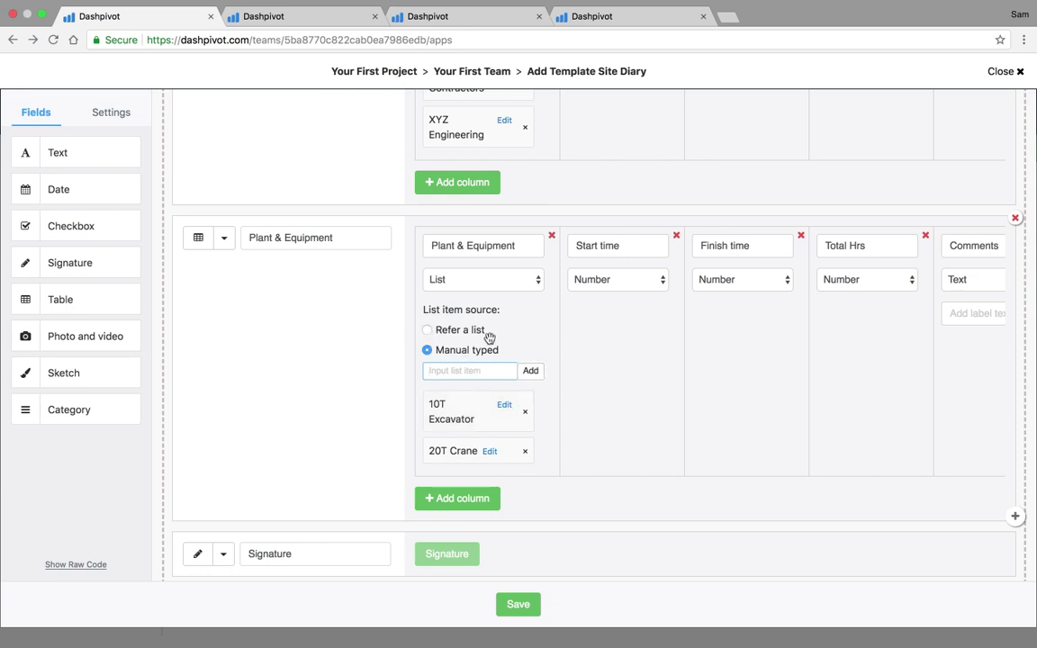
scroll(505, 347, "up", 5)
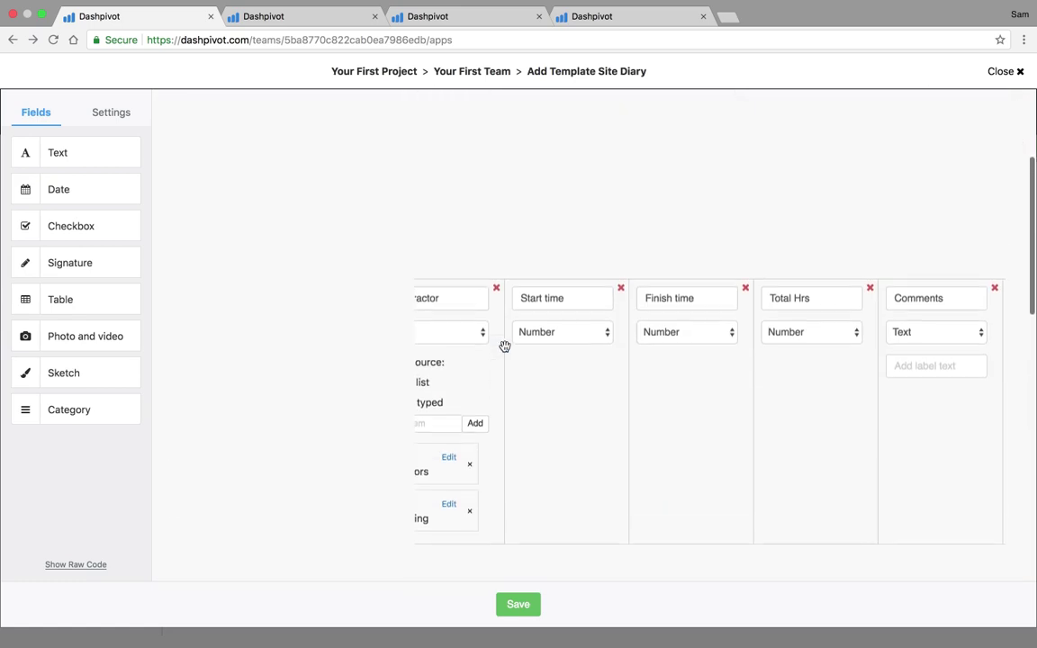
scroll(505, 347, "down", 6)
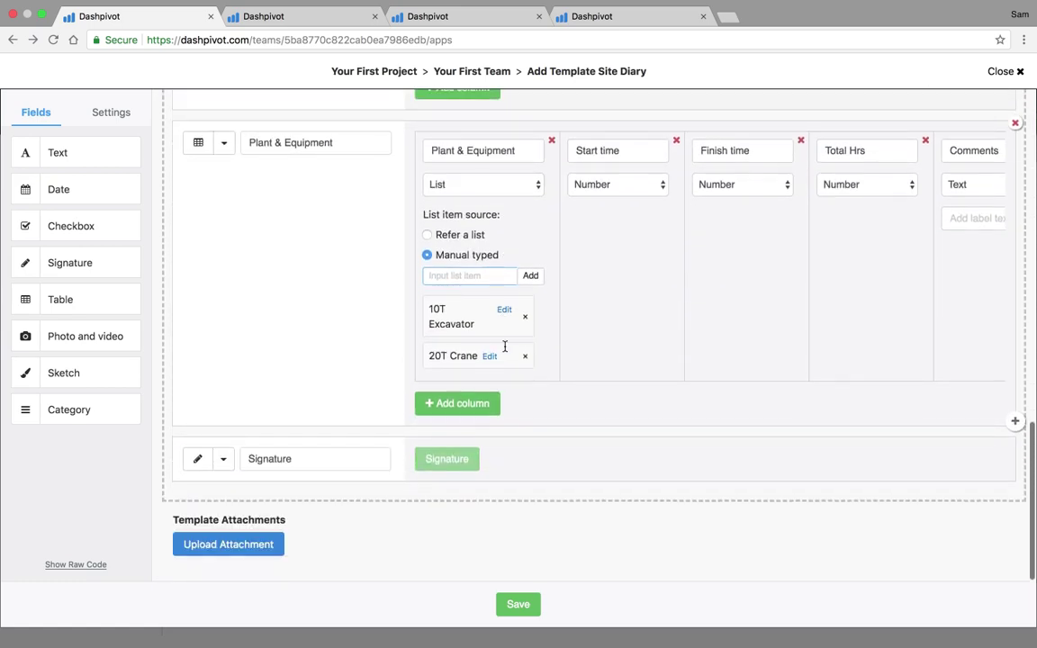
Change the signature field's label from Signature to Supervisor's Signature.
left_click(264, 462)
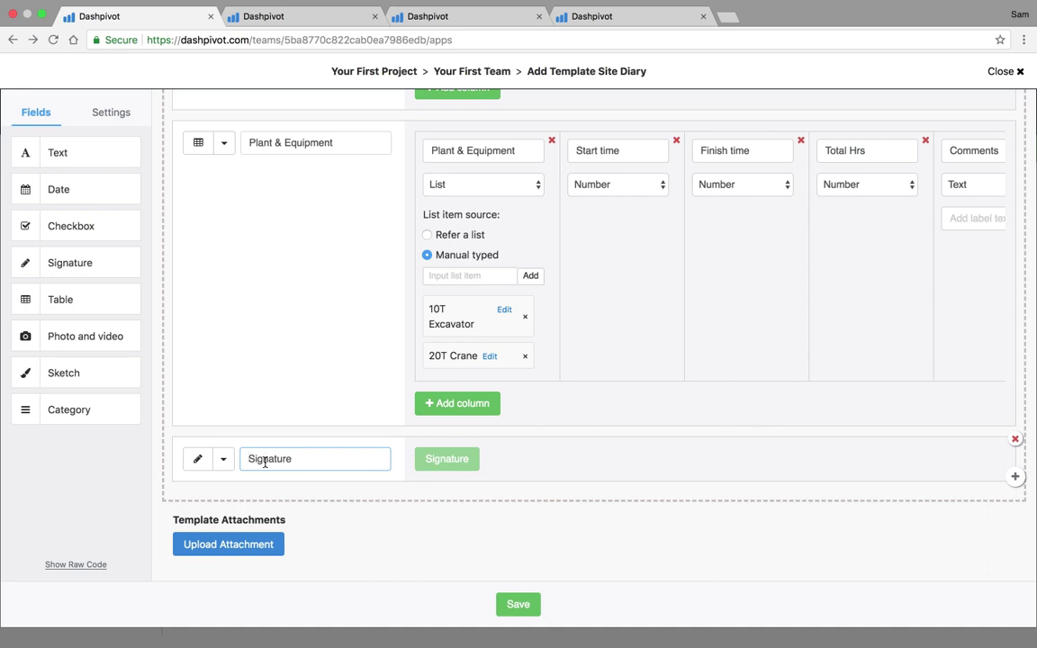
type("Supervisors")
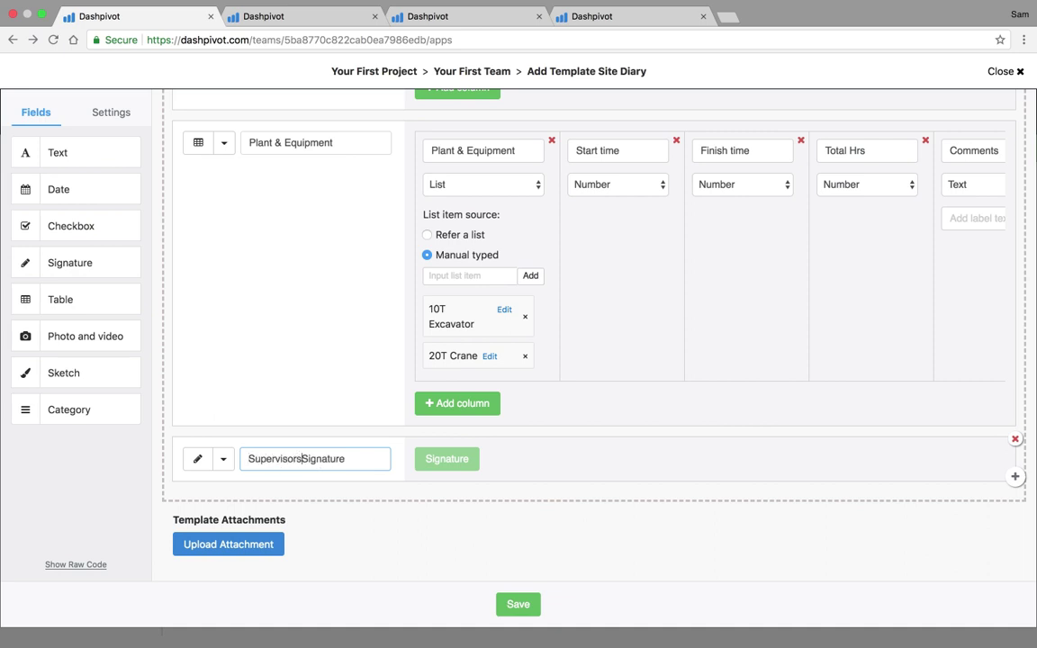
key("BackSpace")
type("'s")
Rename the signature field to Supervisor's Sign-off.
left_click_drag(328, 460, 353, 459)
type("-off")
scroll(370, 327, "up", 3)
scroll(370, 327, "up", 10)
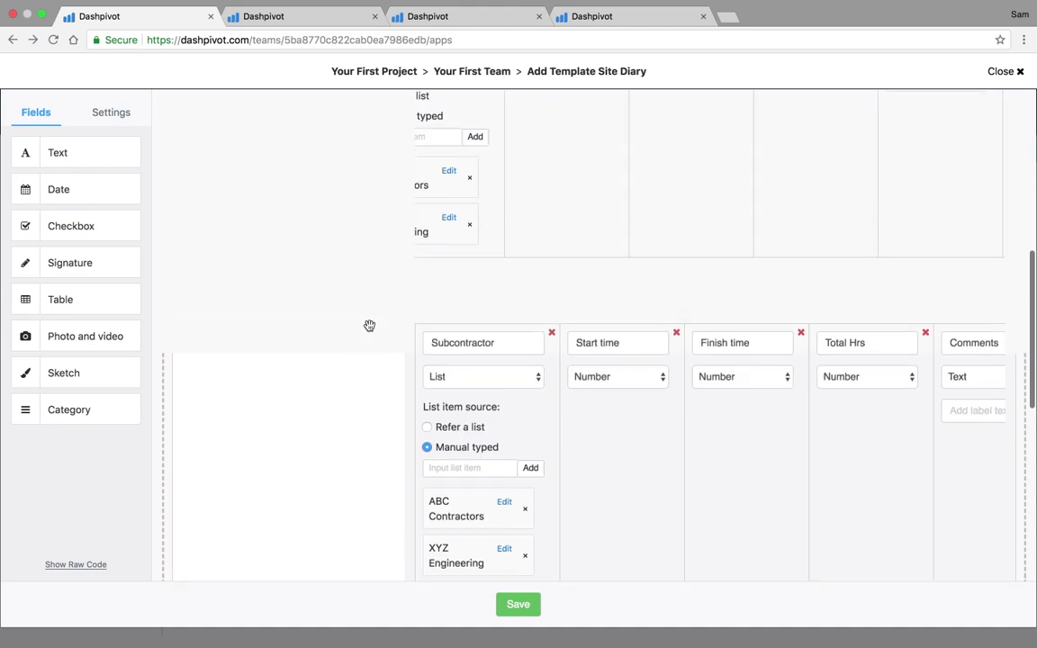
scroll(442, 387, "down", 4)
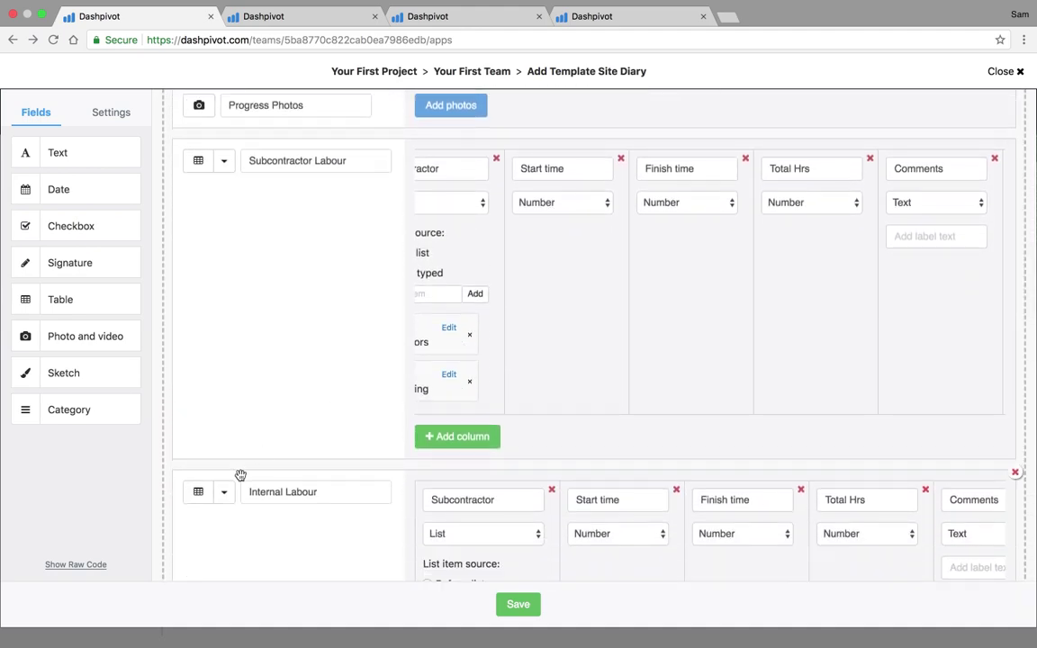
Move Internal Labour above Subcontractor Labour and Daily Summary below Shift, then add a Text field above the sign-off.
left_click_drag(241, 475, 244, 158)
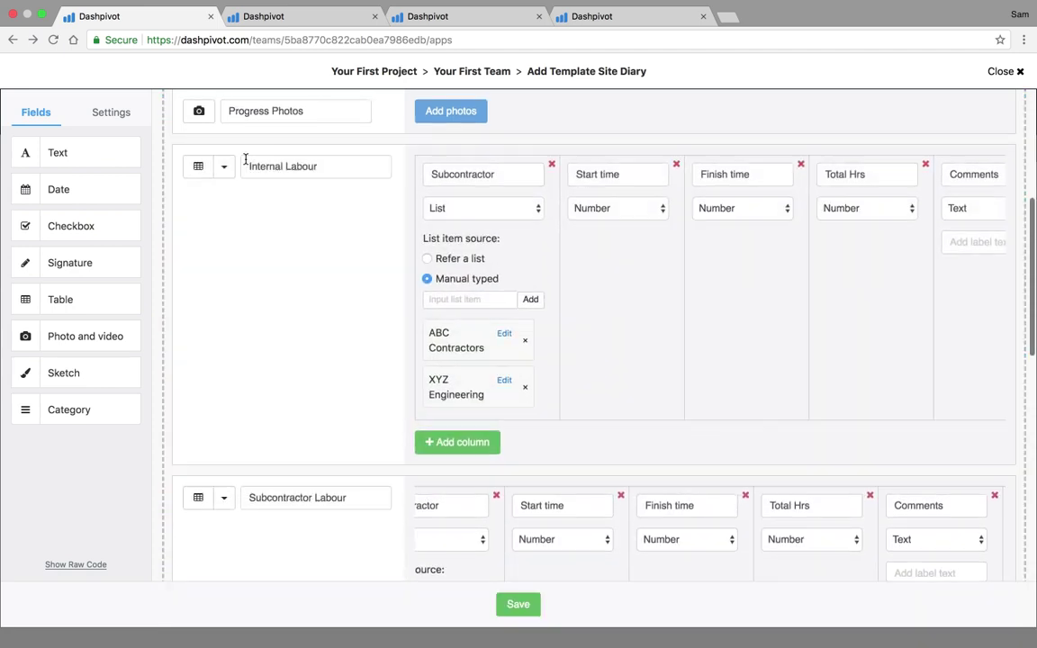
scroll(245, 159, "up", 5)
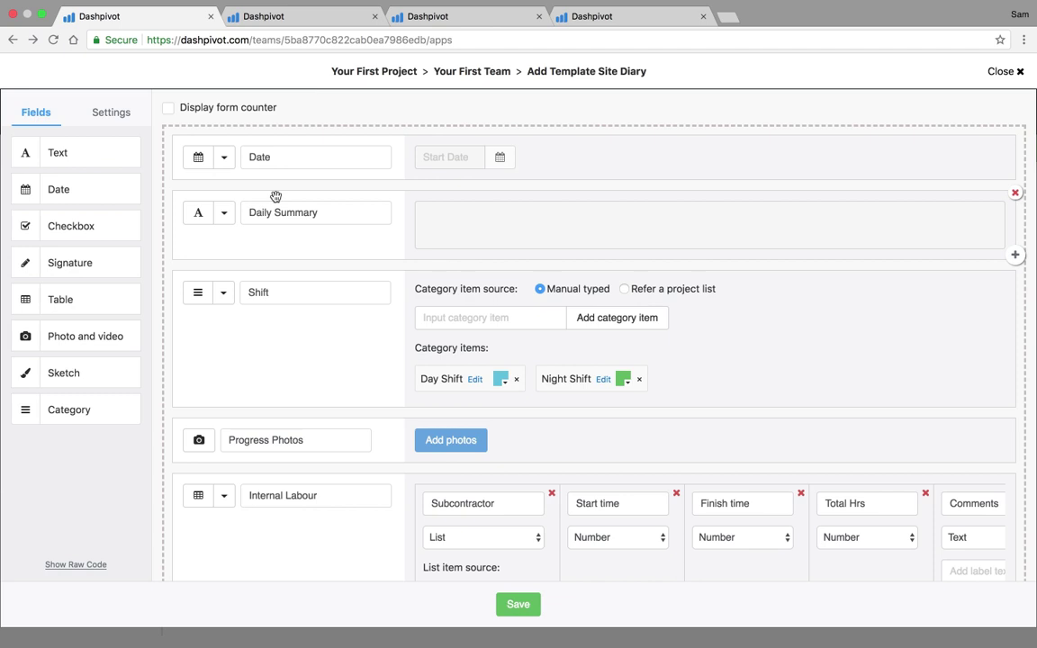
left_click_drag(276, 197, 280, 372)
scroll(303, 417, "down", 15)
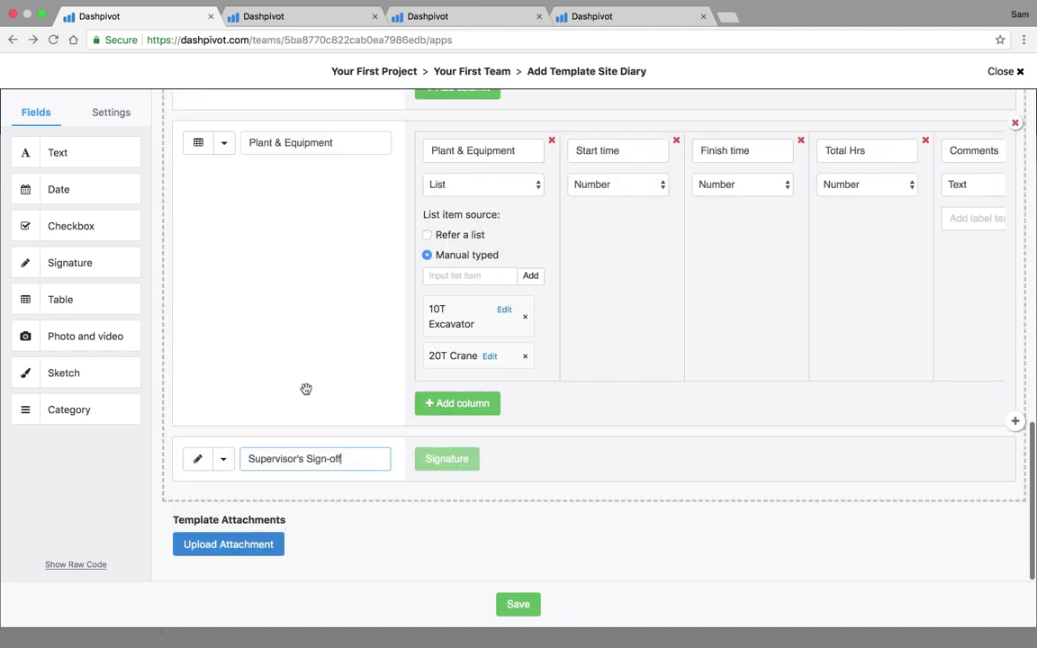
left_click_drag(71, 158, 271, 458)
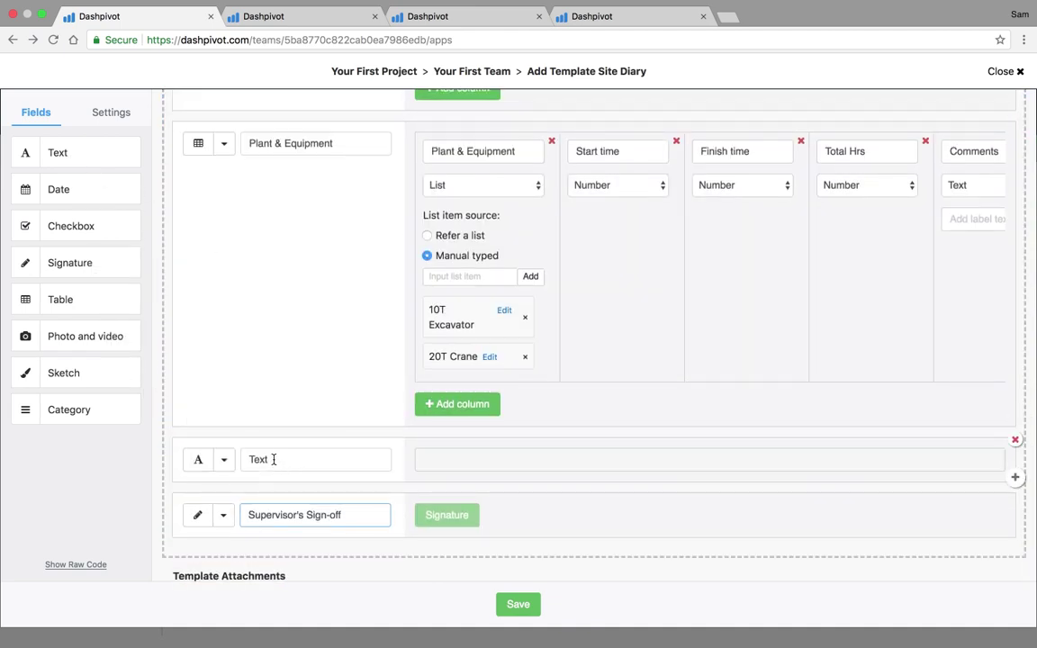
Add a Delays checkbox question with Yes/No/NA answers above the new text field.
double_click(271, 459)
type("Delays")
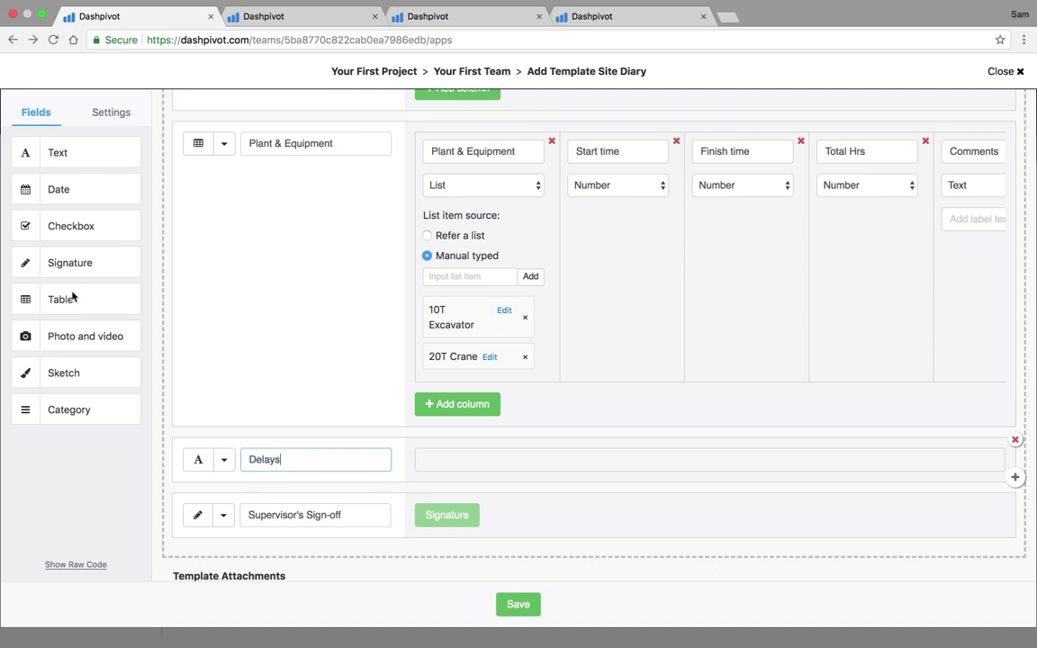
left_click_drag(83, 226, 287, 463)
double_click(287, 488)
type("Delays")
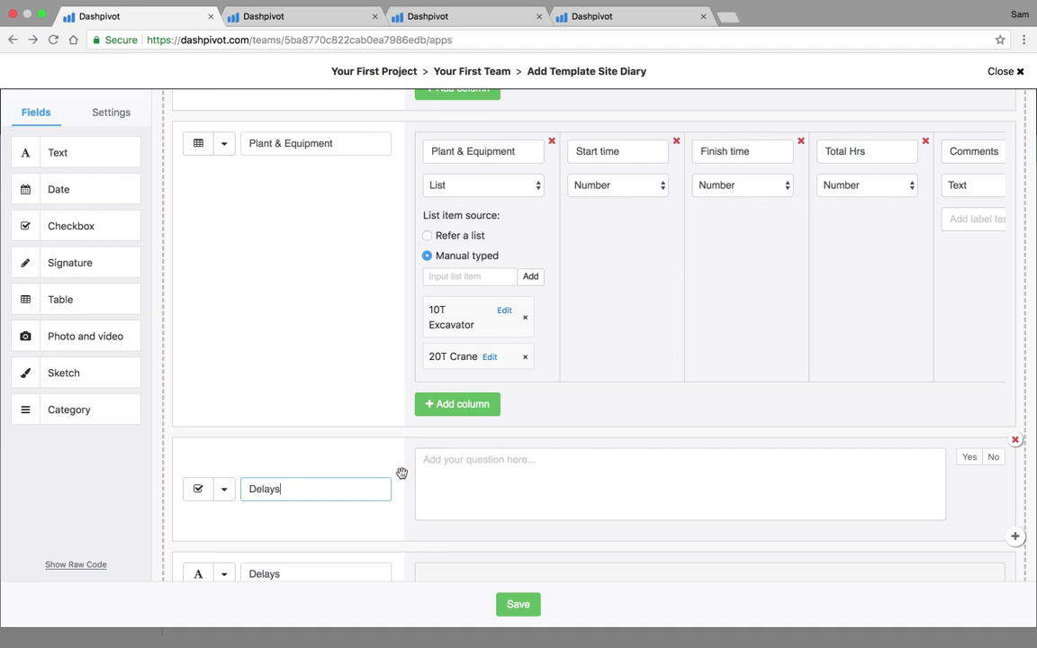
left_click(452, 488)
type("W")
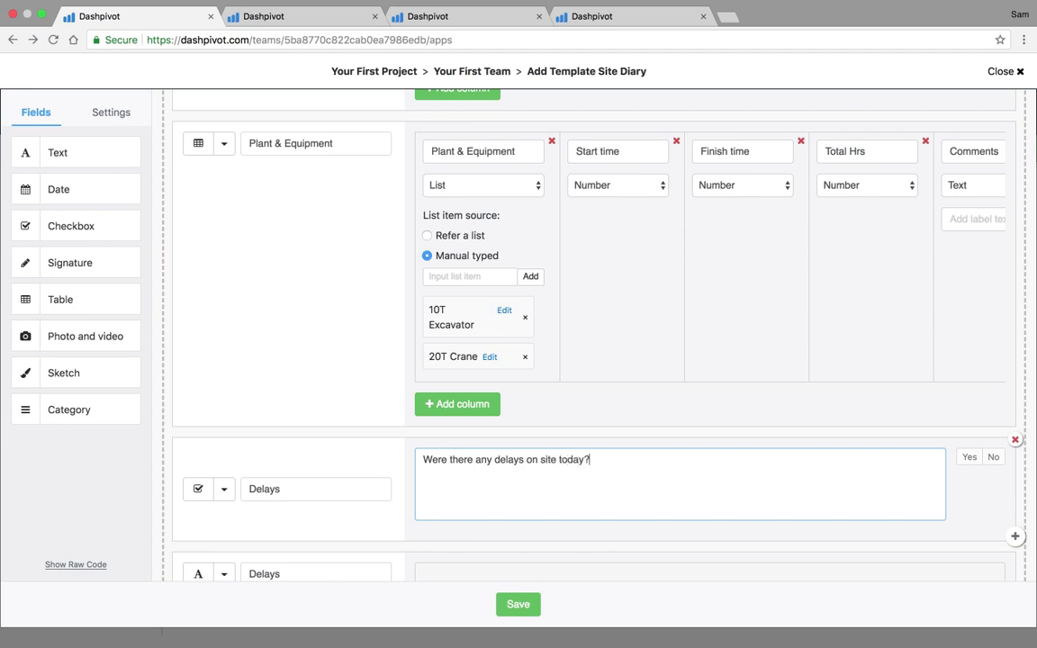
scroll(283, 423, "down", 3)
left_click(223, 390)
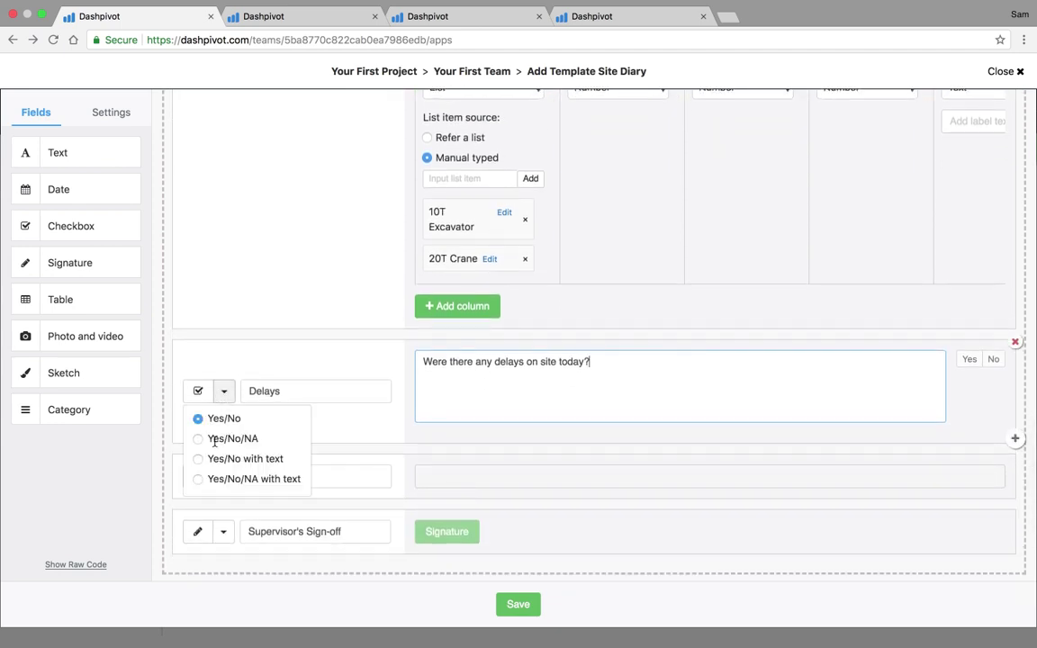
left_click(198, 439)
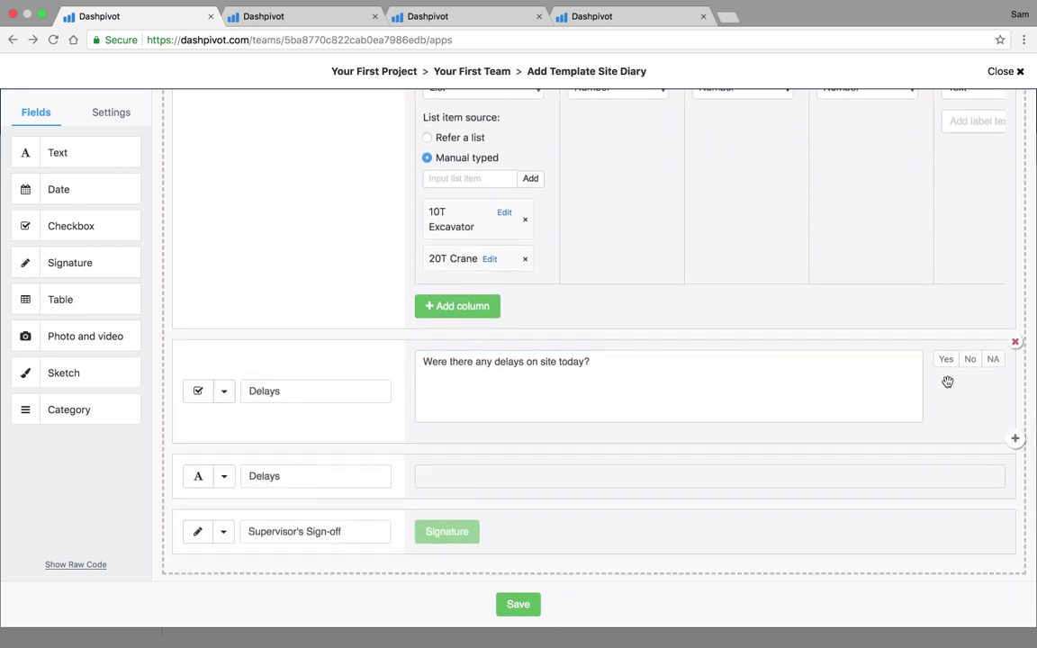
Name the text field Delay description and save the Site Diary template.
scroll(556, 431, "down", 1)
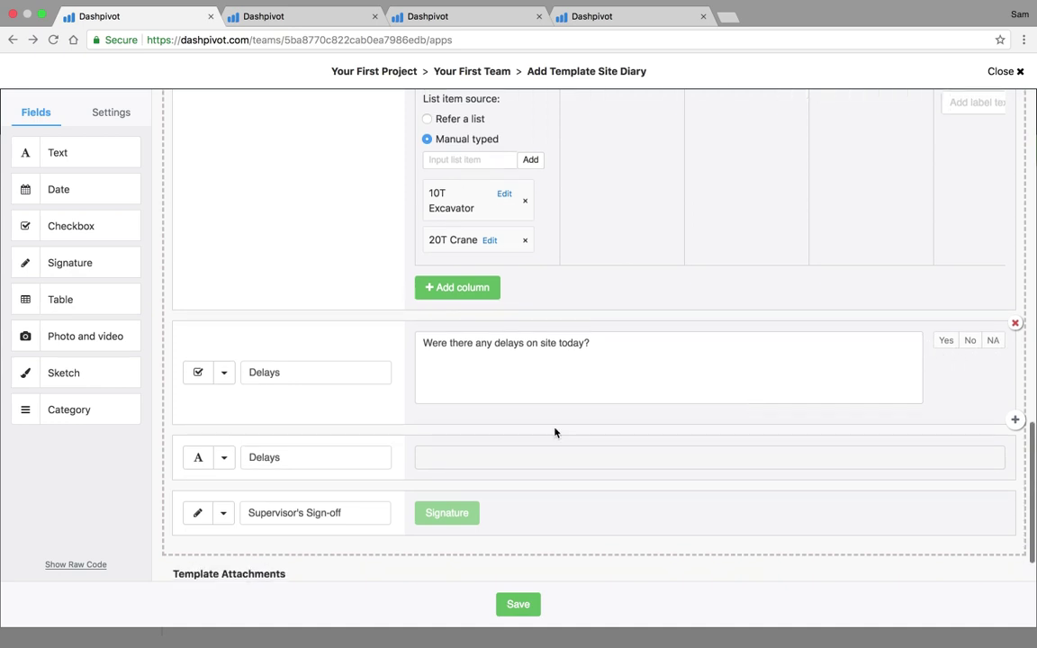
left_click(352, 455)
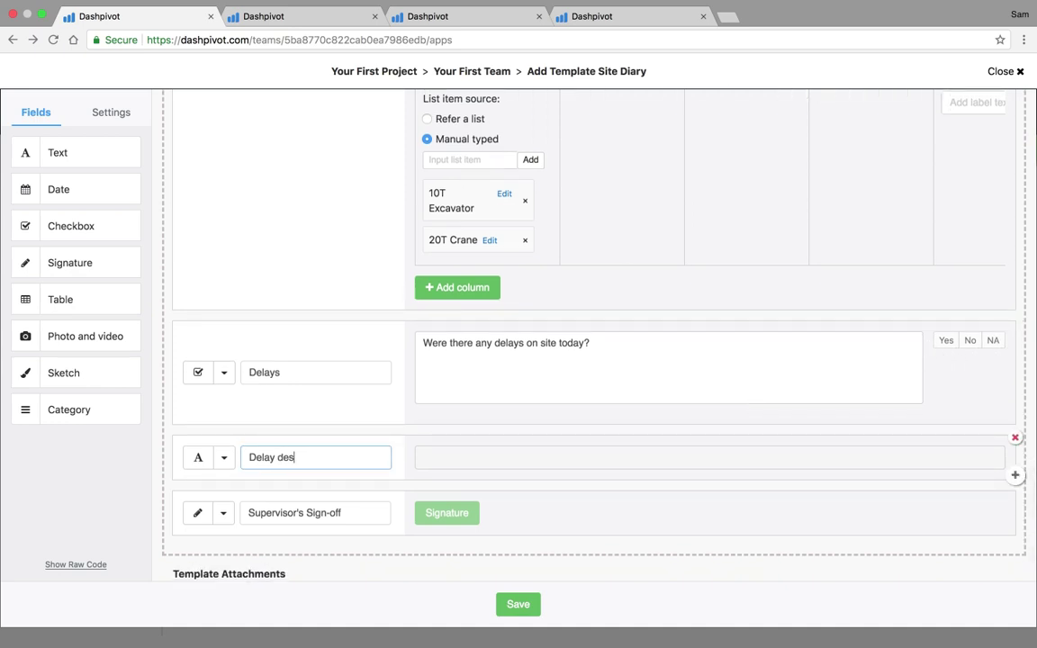
left_click(384, 436)
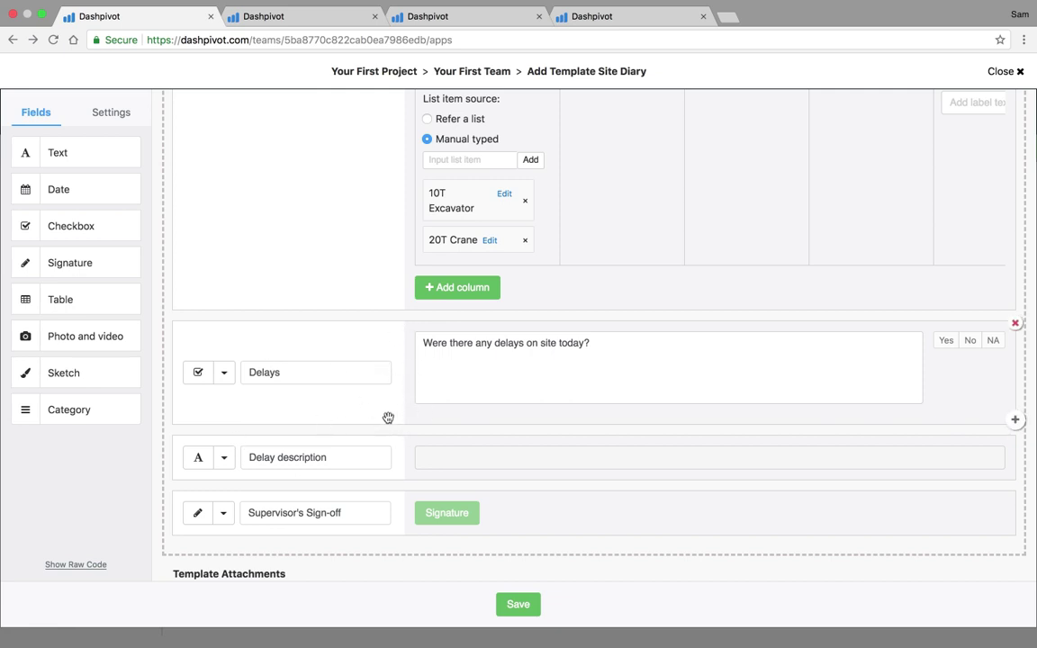
scroll(388, 418, "down", 2)
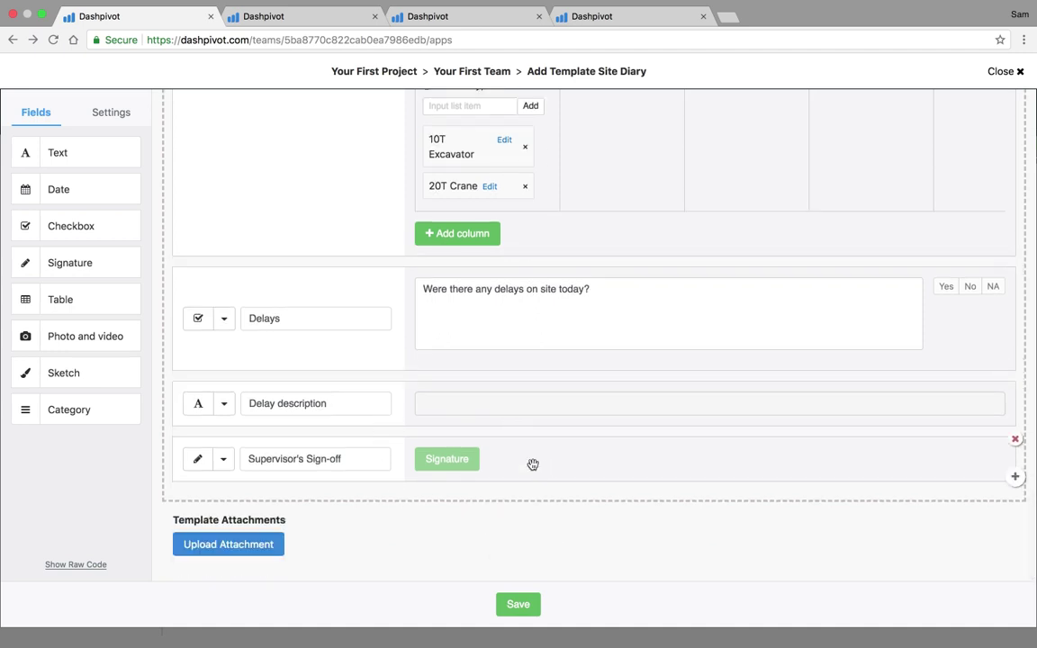
left_click(519, 604)
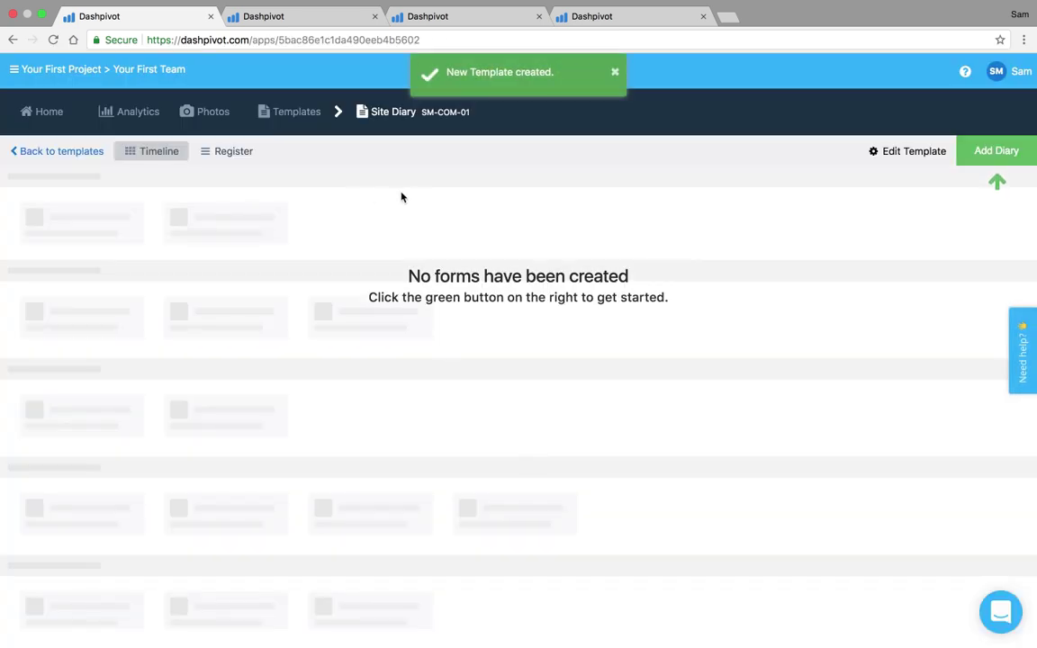
Open the Site Diary template from Templates and start a new entry with Add Diary.
left_click(299, 121)
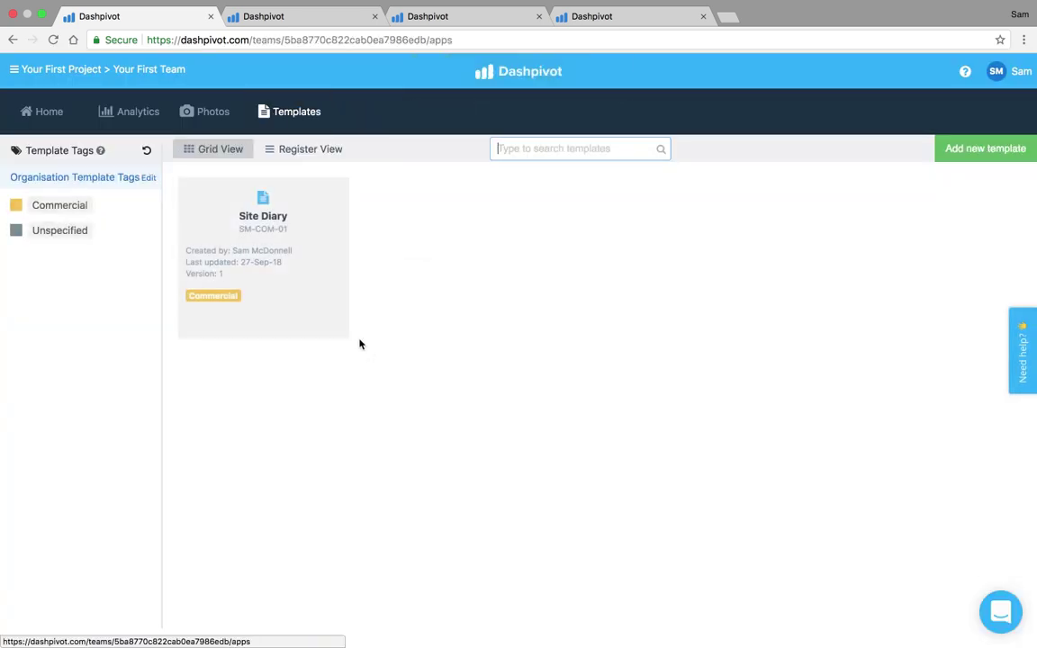
left_click(270, 273)
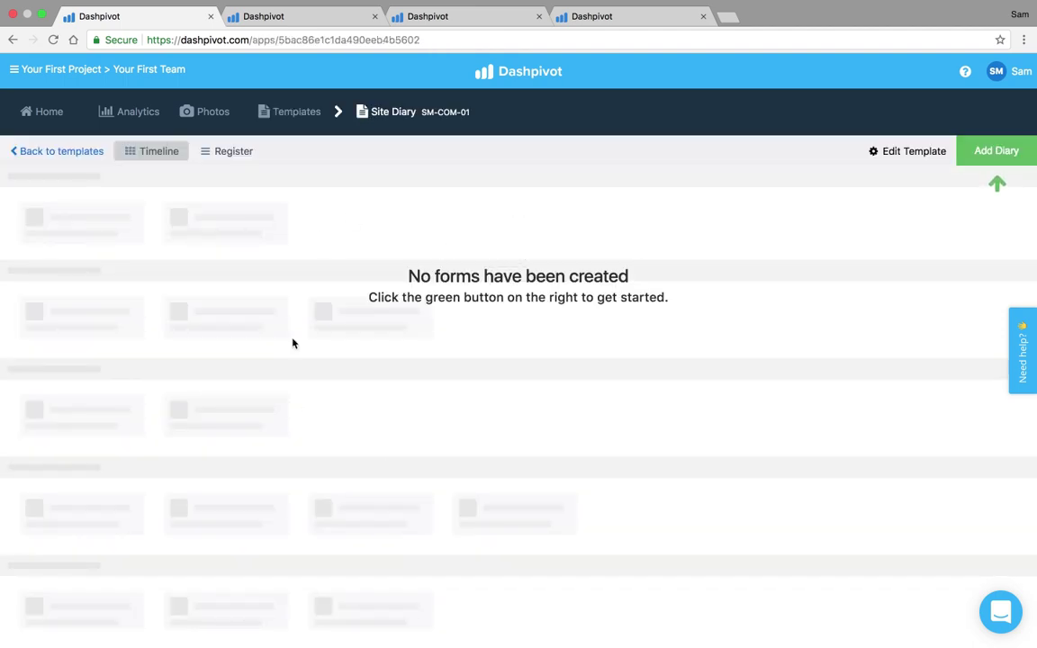
left_click(991, 153)
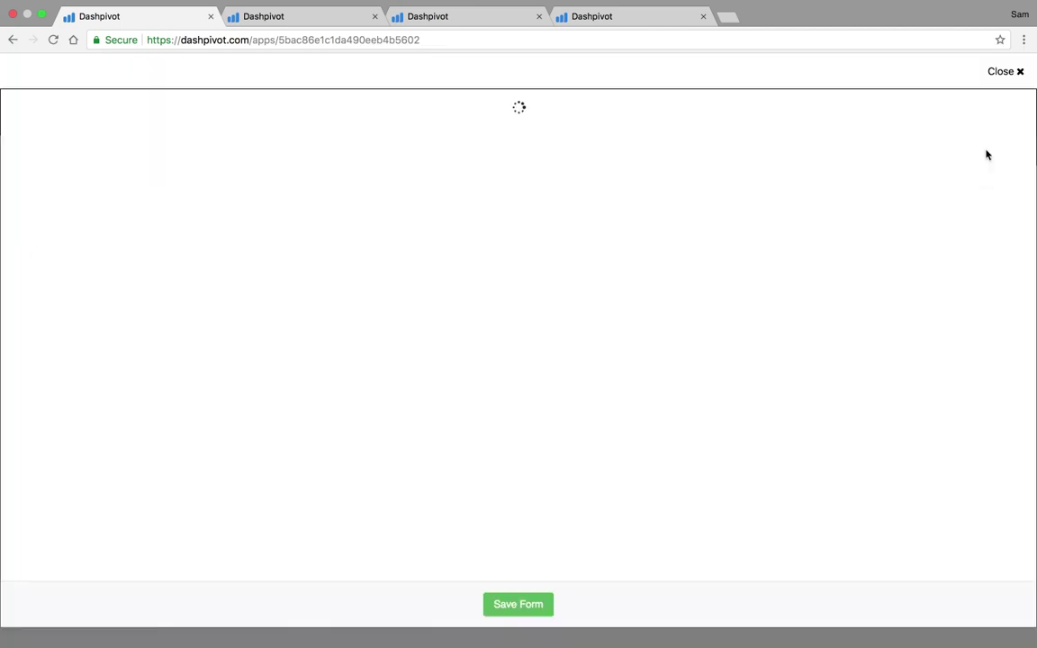
scroll(171, 369, "down", 8)
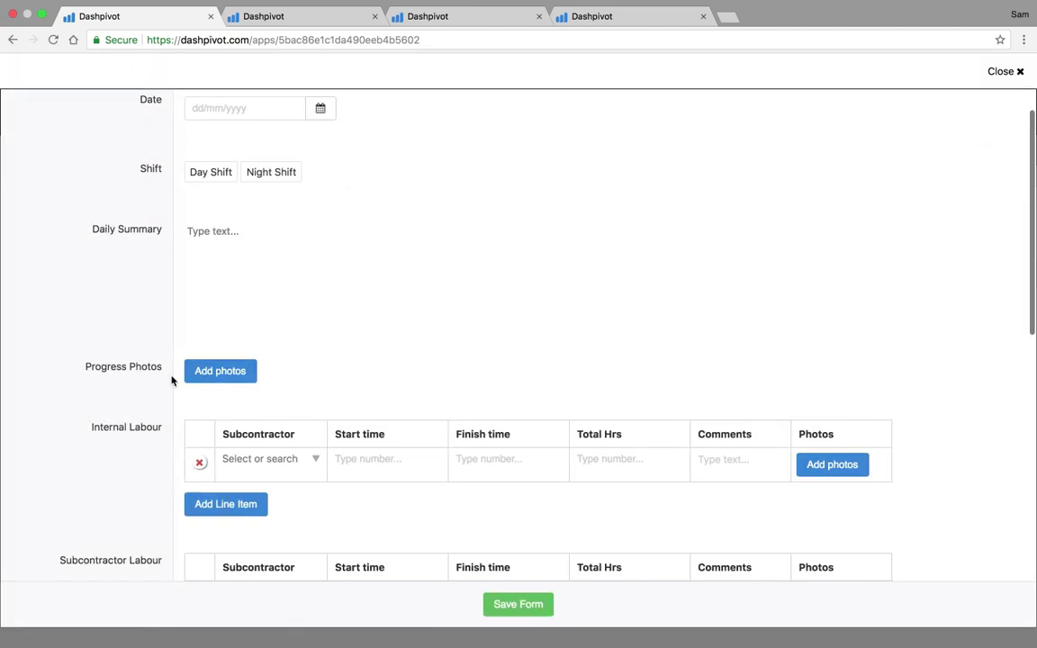
scroll(171, 380, "up", 5)
scroll(171, 380, "down", 4)
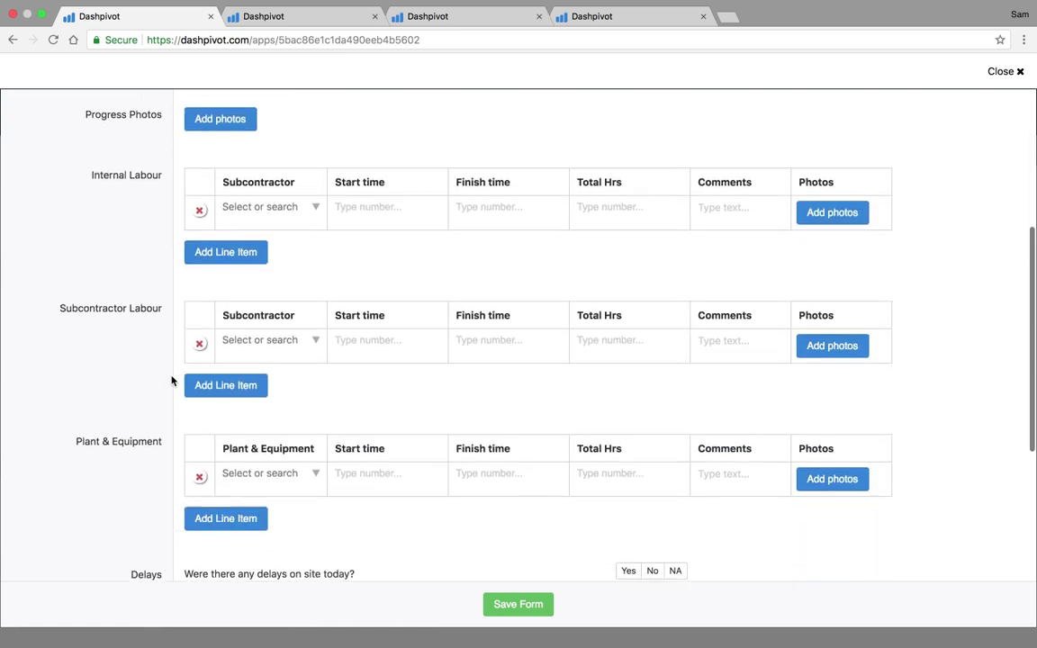
scroll(354, 222, "up", 6)
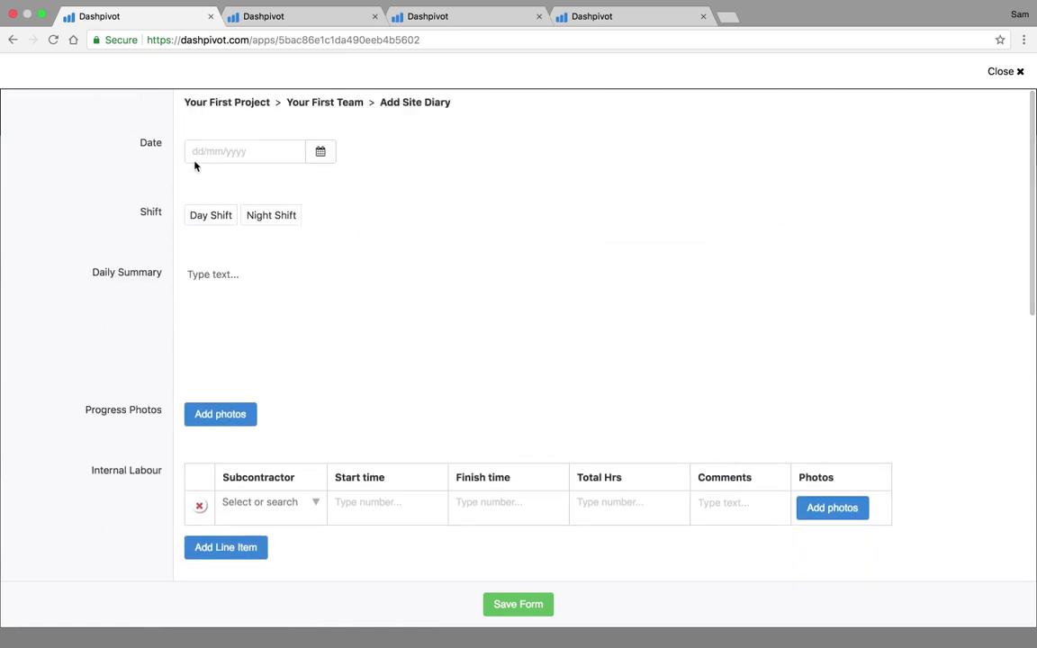
Set the date to 26/09/2018, choose Day Shift, and enter 'Clearing and grubbing' as Daily Summary.
left_click(320, 152)
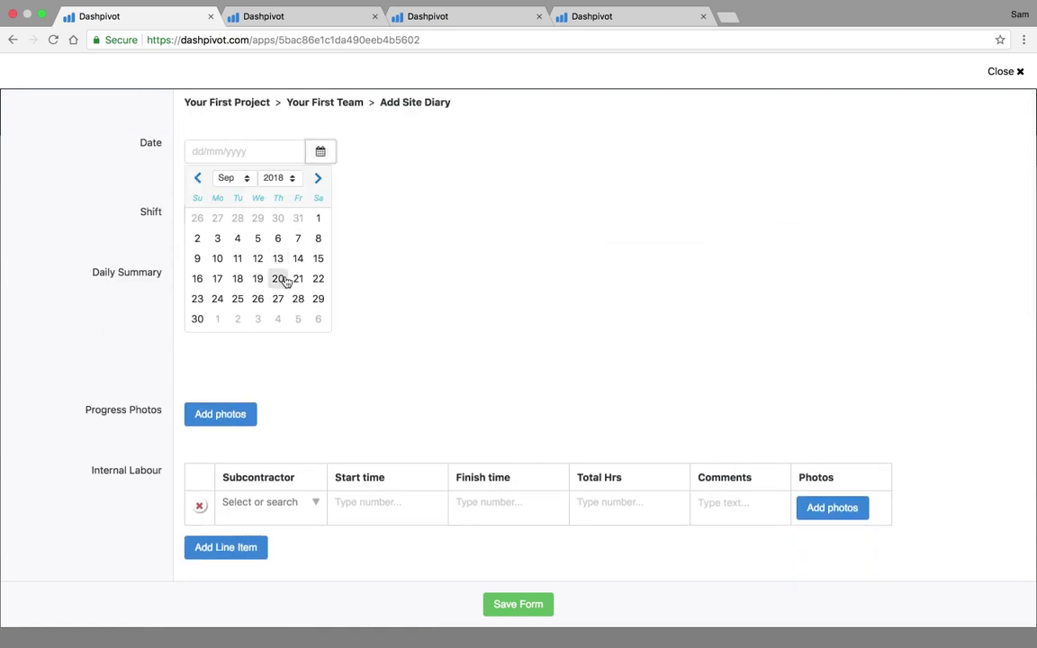
left_click(258, 299)
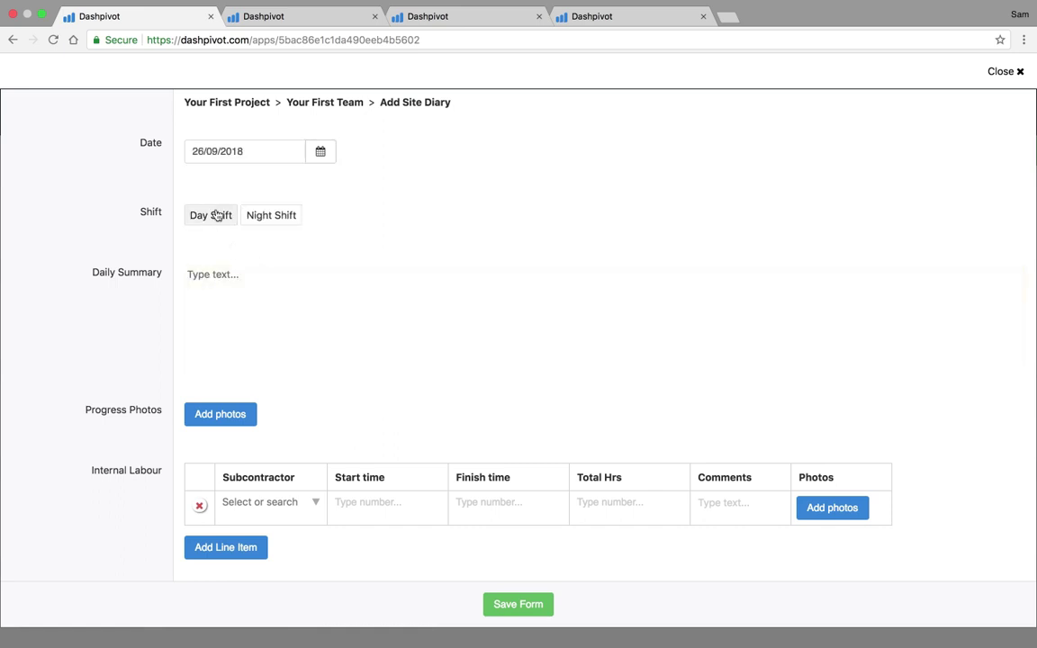
left_click(208, 218)
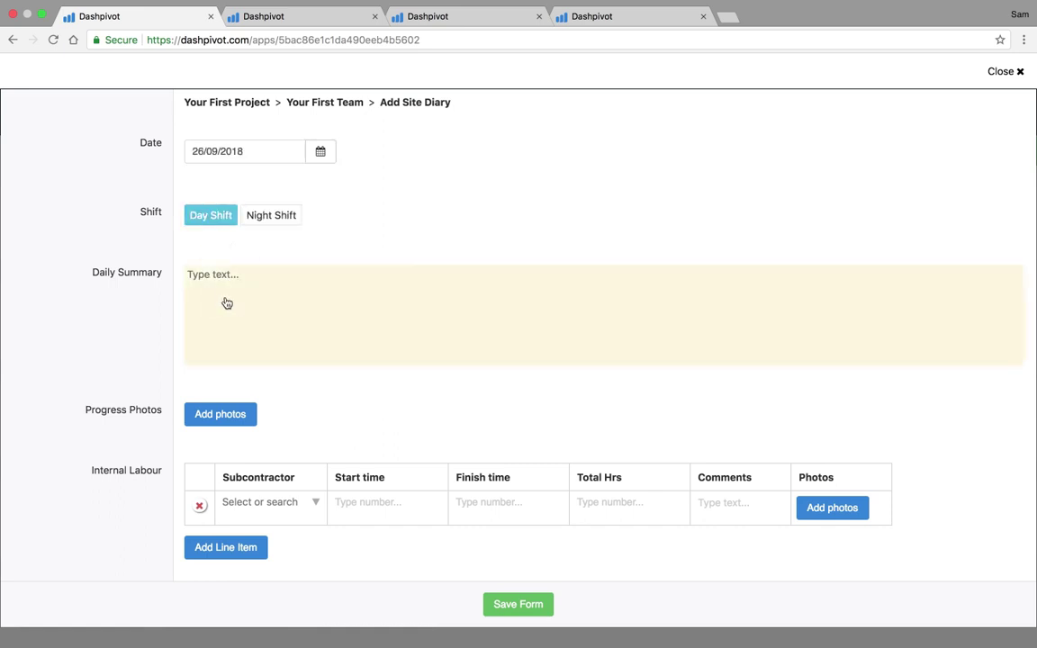
left_click(350, 321)
type("Clearing and gribbing")
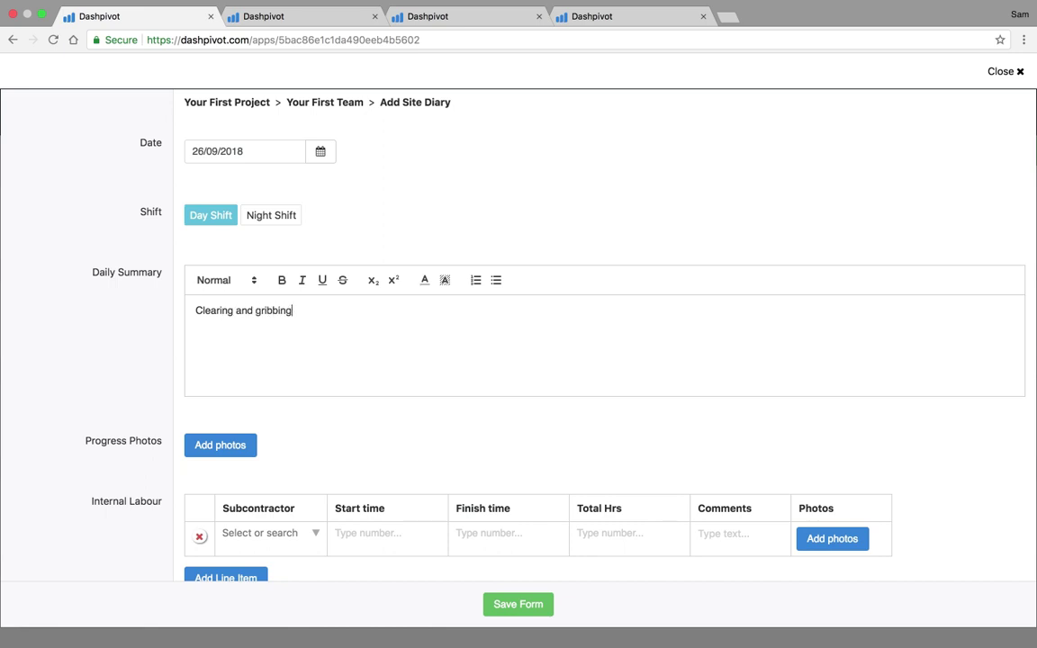
key("BackSpace")
Open the progress photo picker and close it without adding photos.
scroll(151, 352, "down", 5)
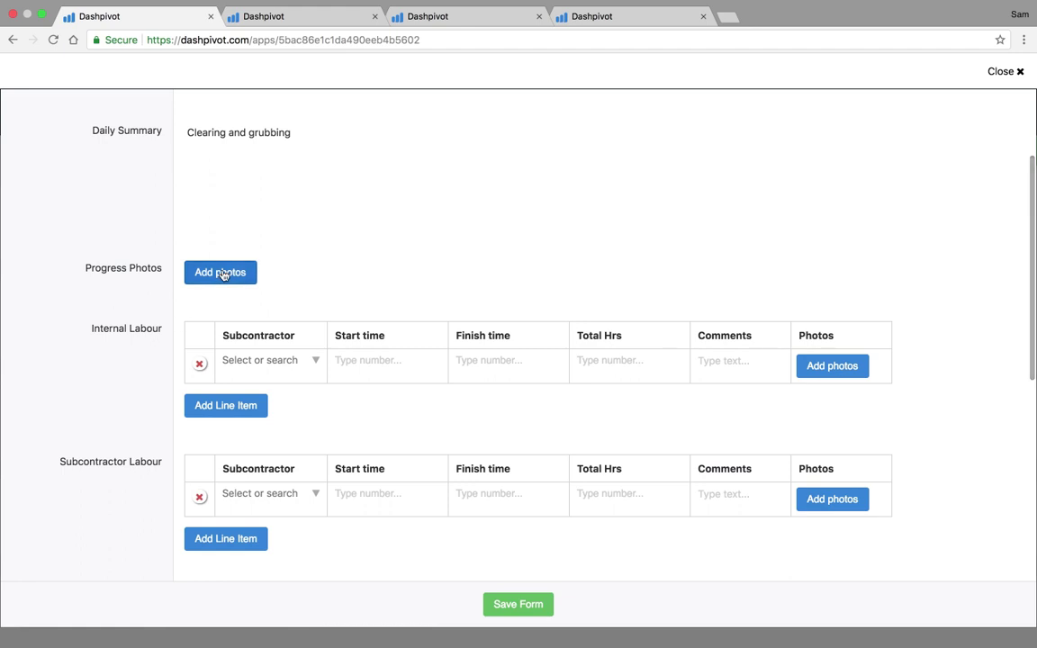
left_click(222, 271)
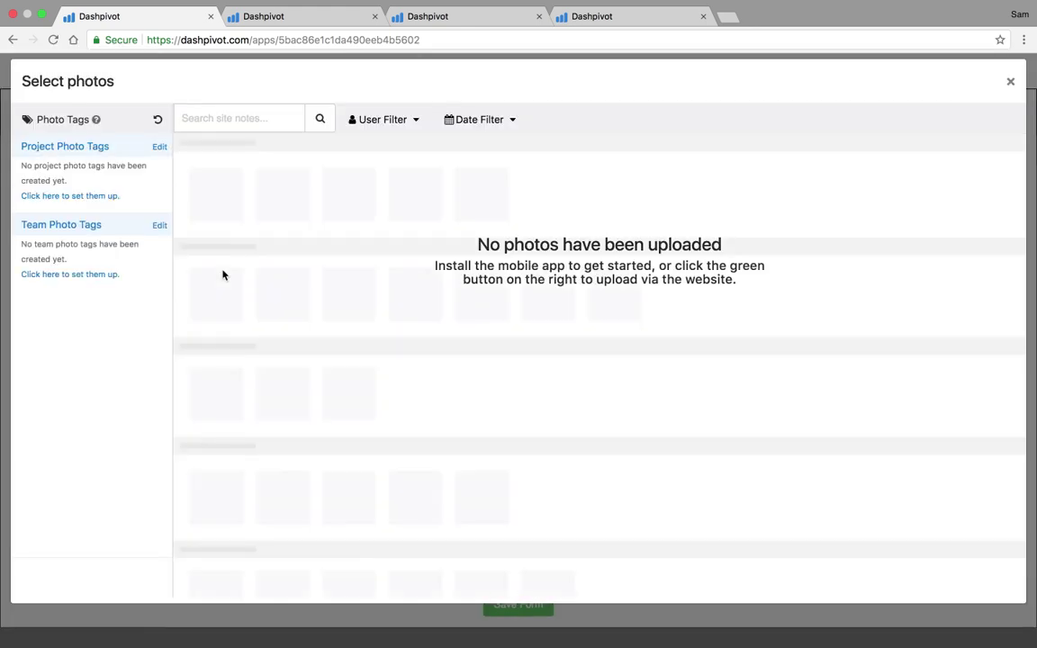
left_click(1011, 82)
scroll(108, 335, "up", 2)
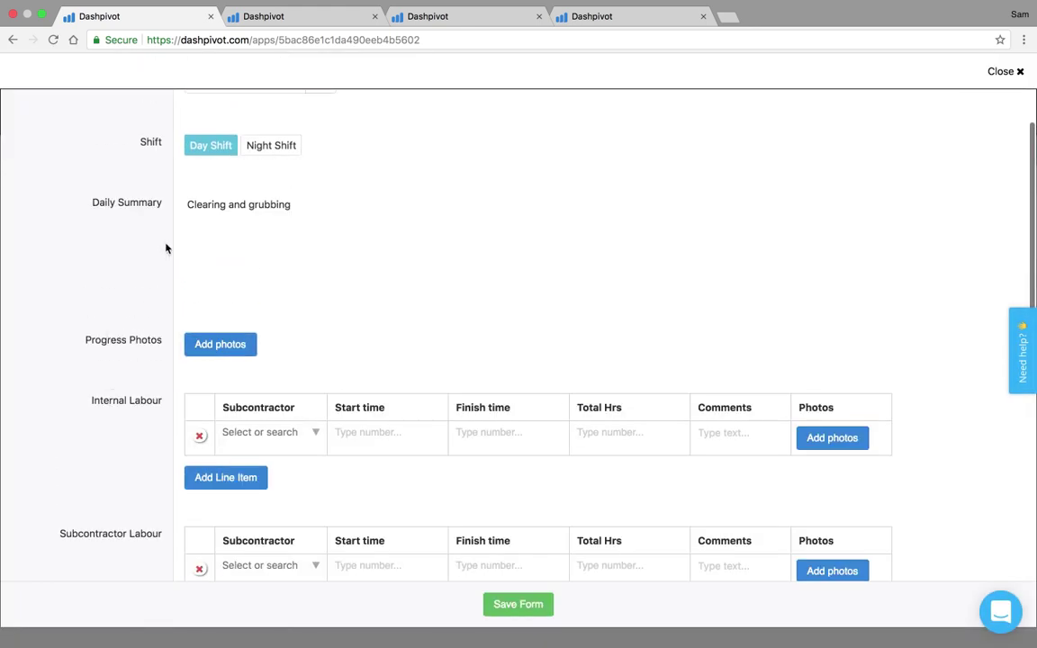
scroll(166, 248, "up", 2)
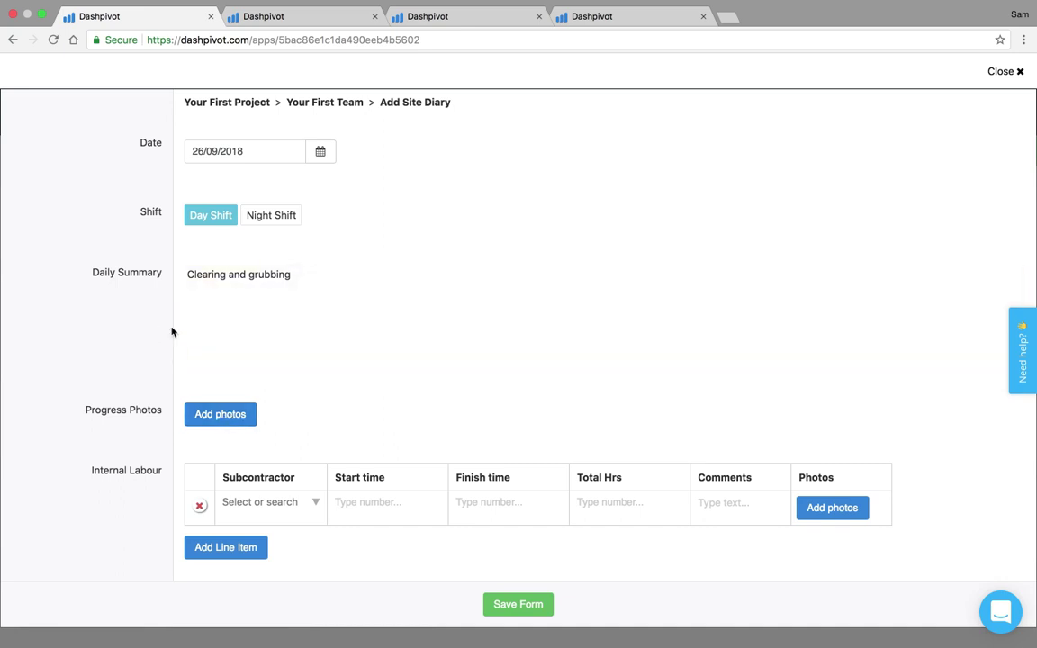
Fill the first Internal Labour line with ABC Contractors, 7 to 5, 9.5 total hours.
scroll(161, 389, "down", 4)
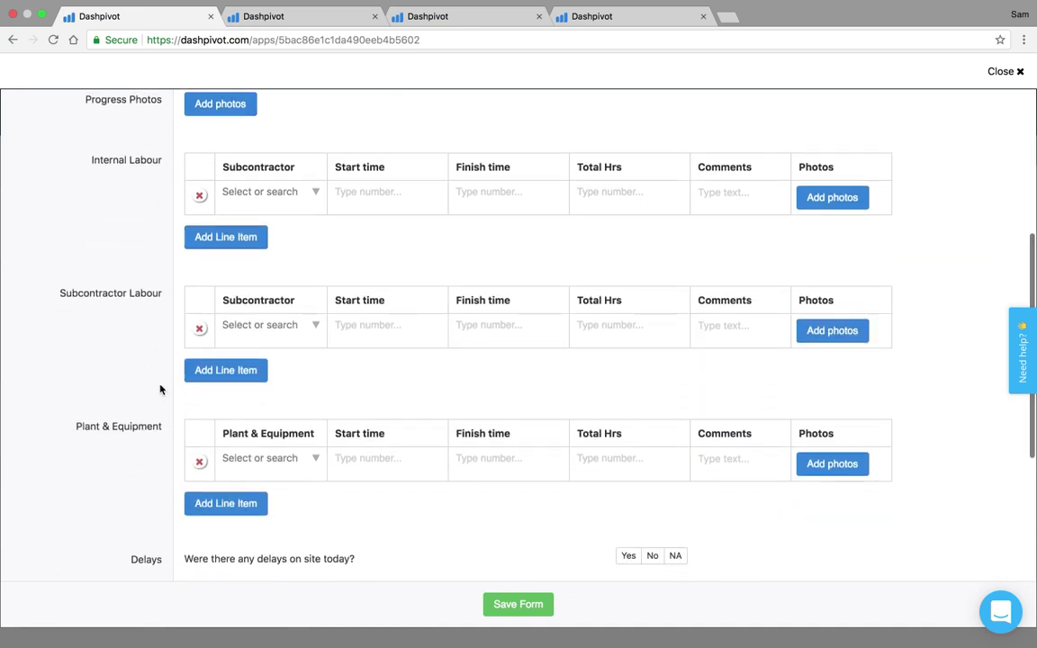
left_click(319, 191)
left_click(294, 237)
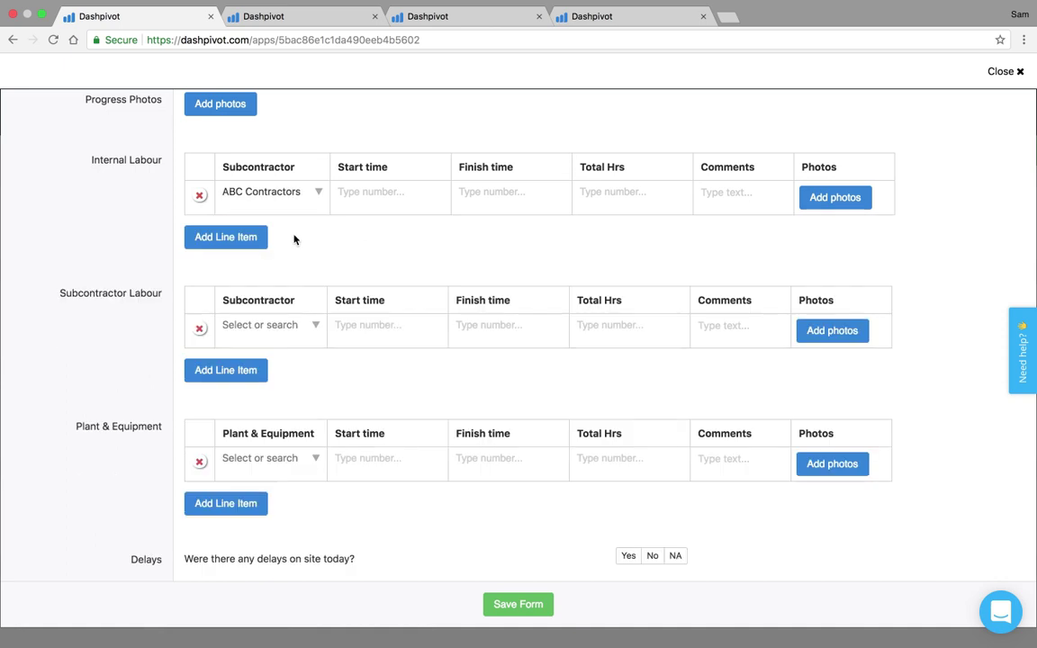
type("759.5")
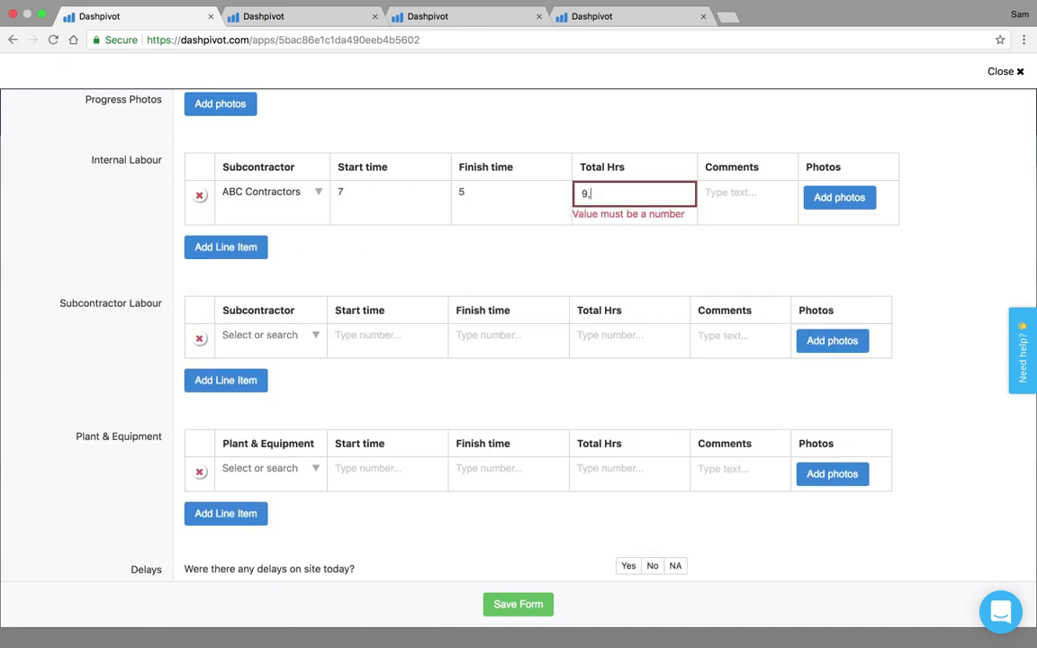
key("BackSpace")
key("BackSpace")
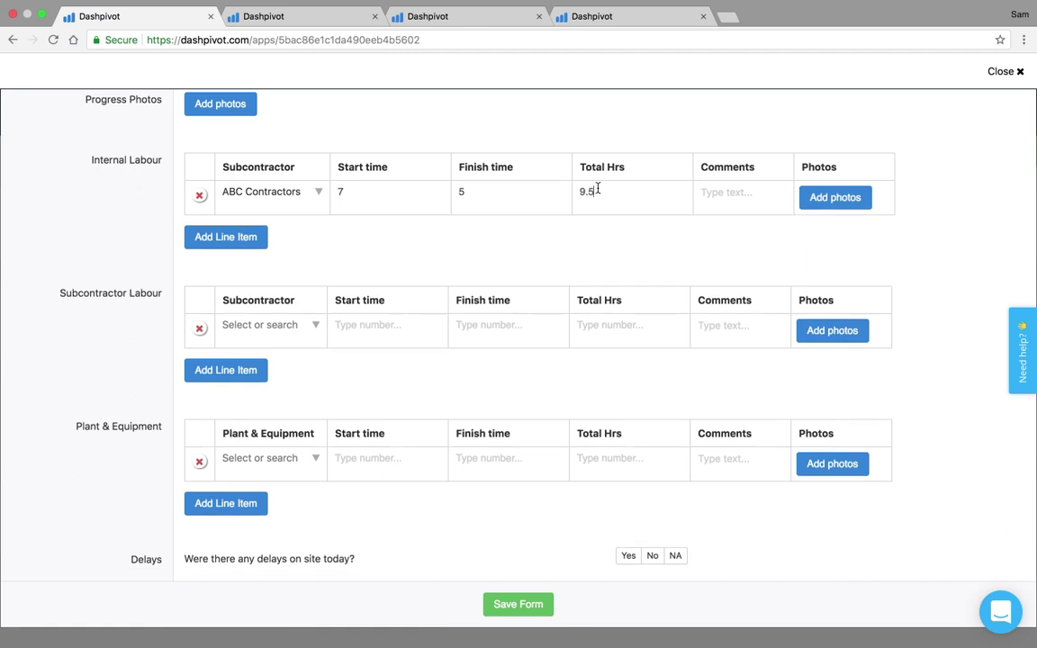
Add a second row for XYZ Engineering and delete the empty third row.
left_click(245, 237)
left_click(279, 229)
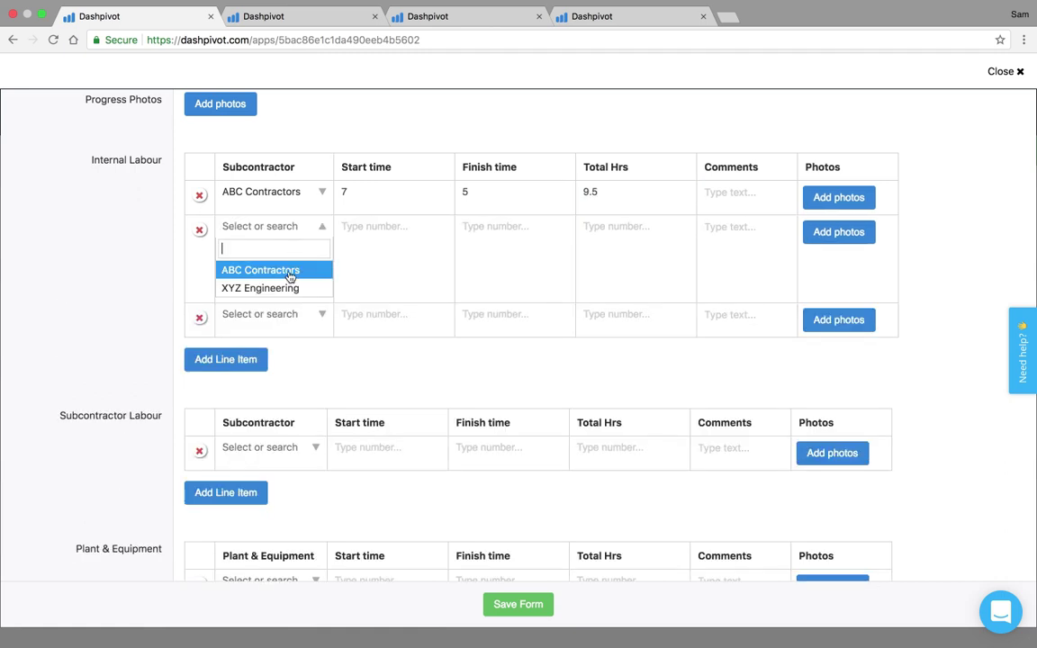
left_click(285, 288)
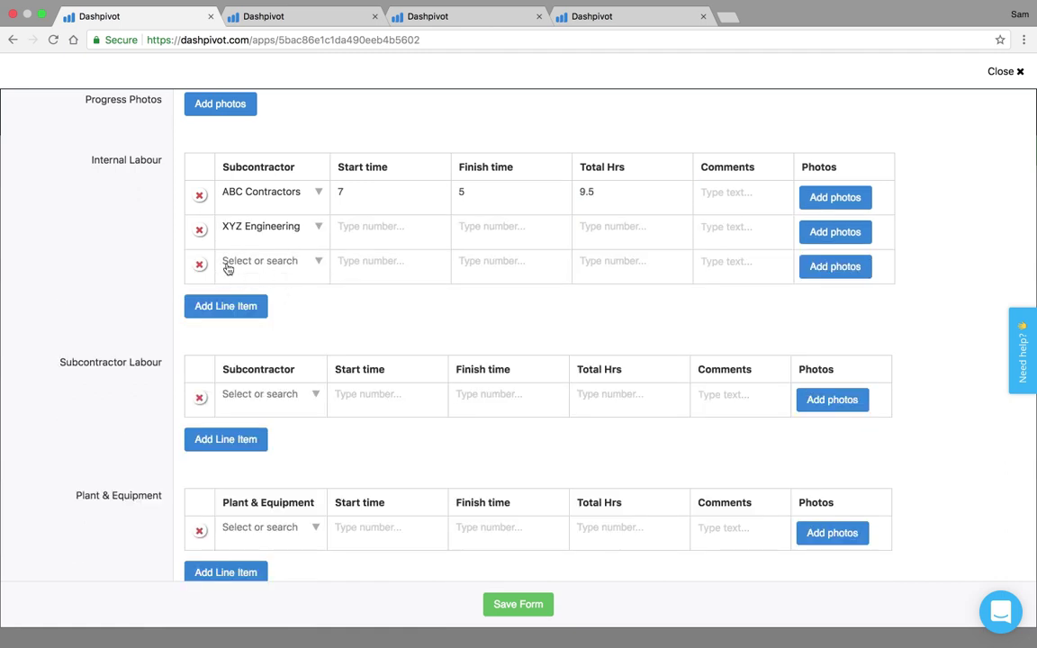
left_click(199, 265)
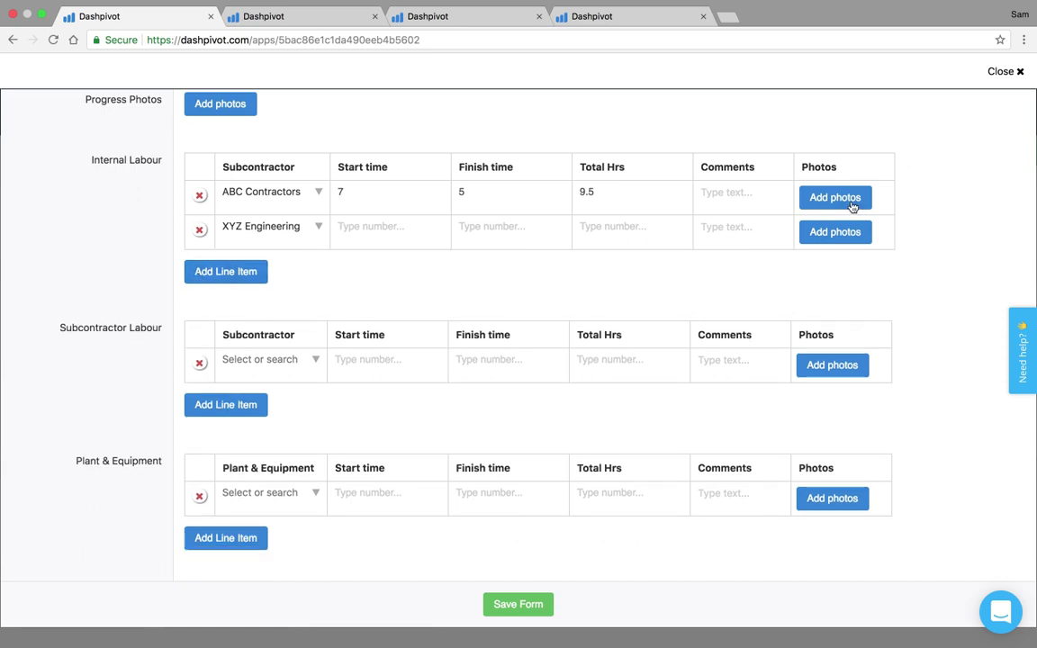
left_click(732, 198)
scroll(276, 391, "down", 3)
scroll(275, 391, "down", 1)
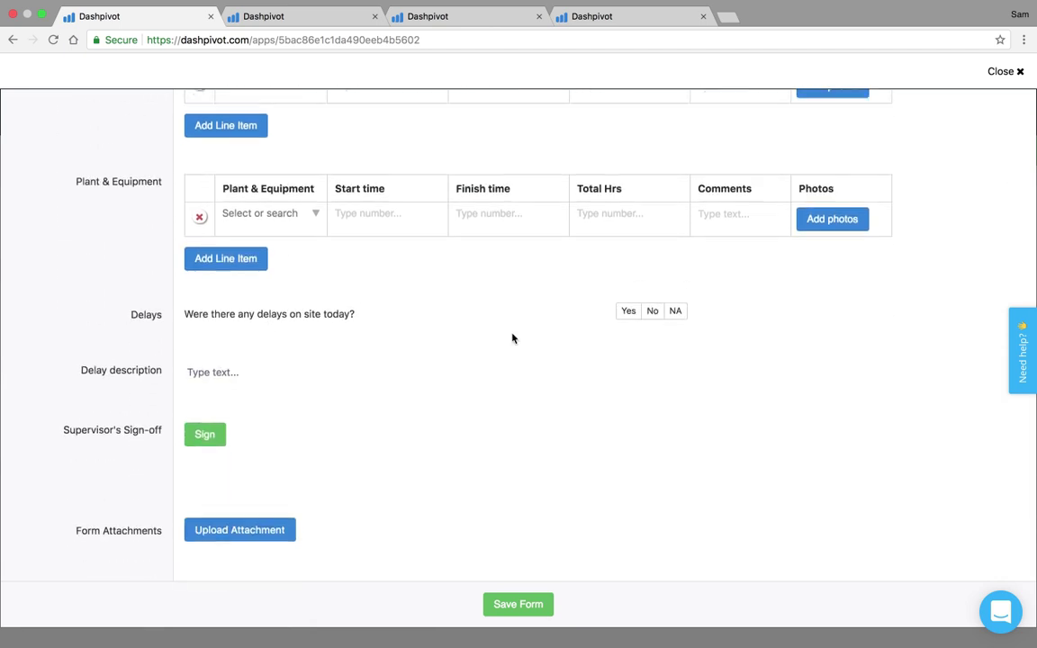
Answer Yes to Delays and describe the delay as 'Traffic incident on King St'.
left_click(632, 296)
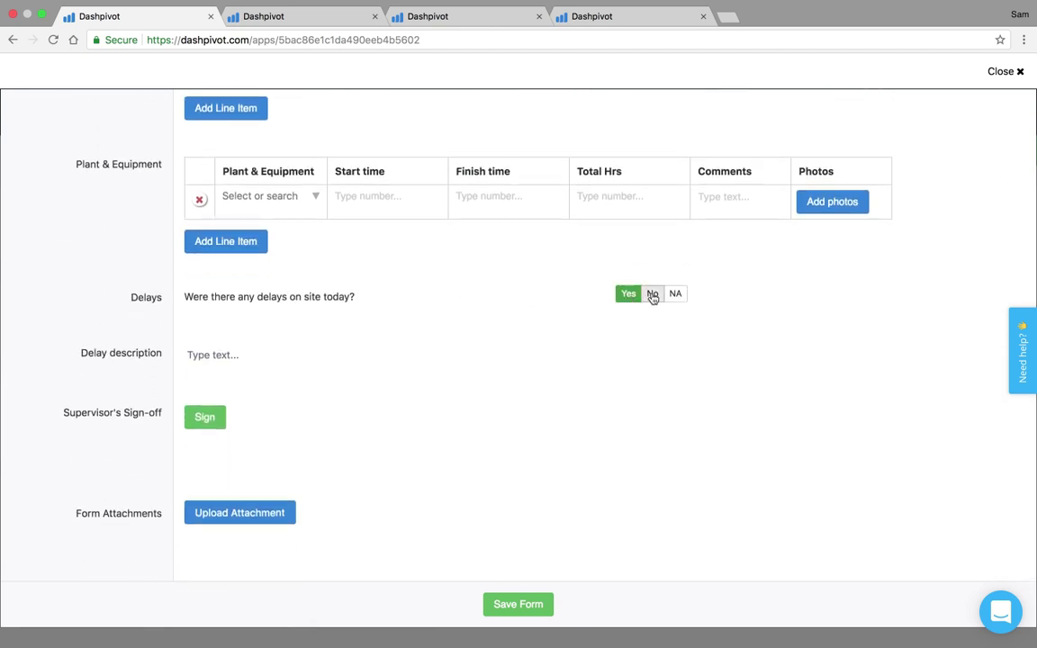
left_click(652, 295)
left_click(629, 295)
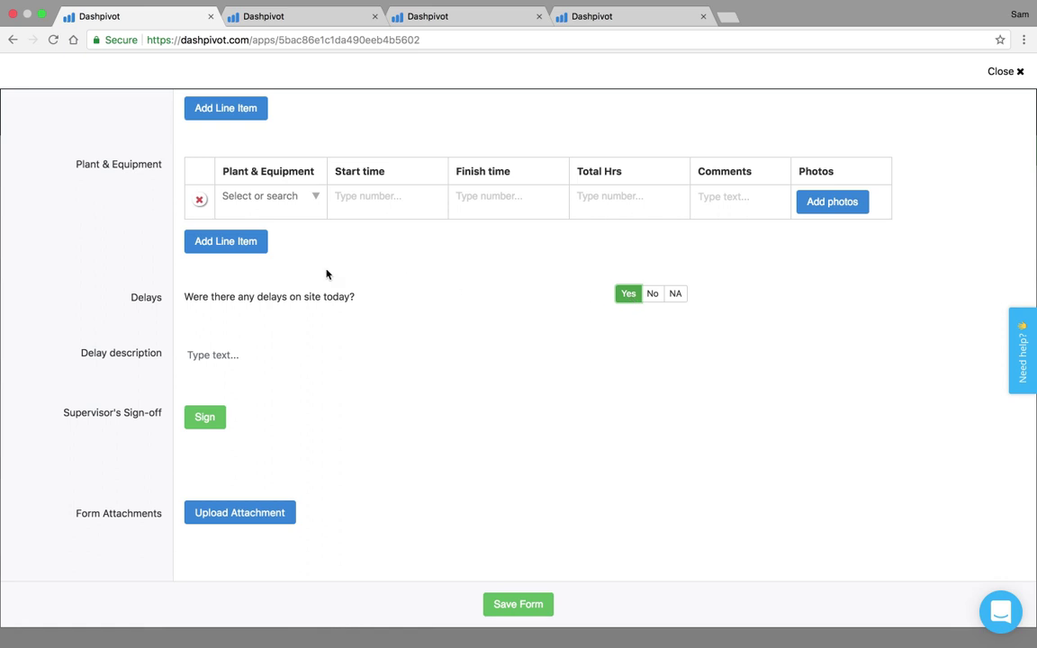
left_click(230, 358)
type("Traffic incident on King St")
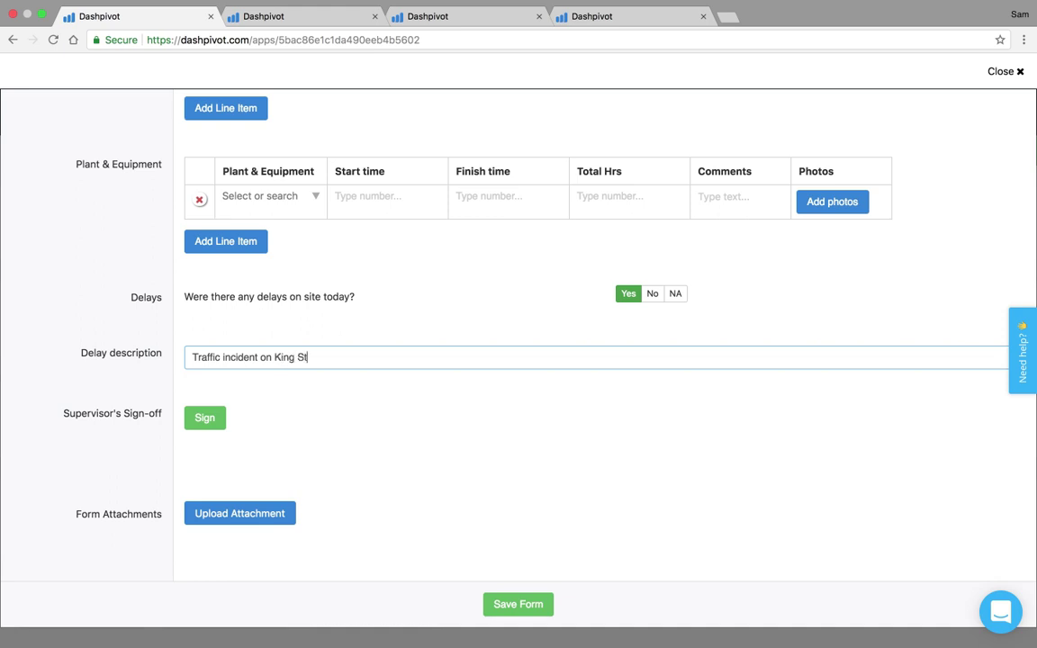
left_click(151, 455)
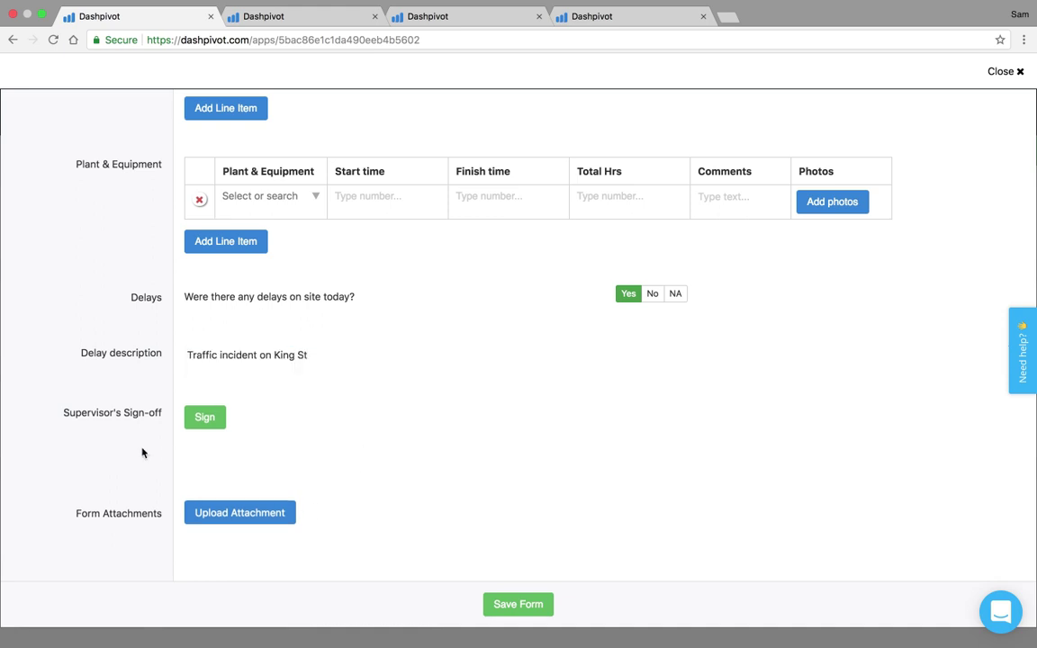
Sign off the form as supervisor and save the site diary.
left_click(206, 419)
left_click(463, 434)
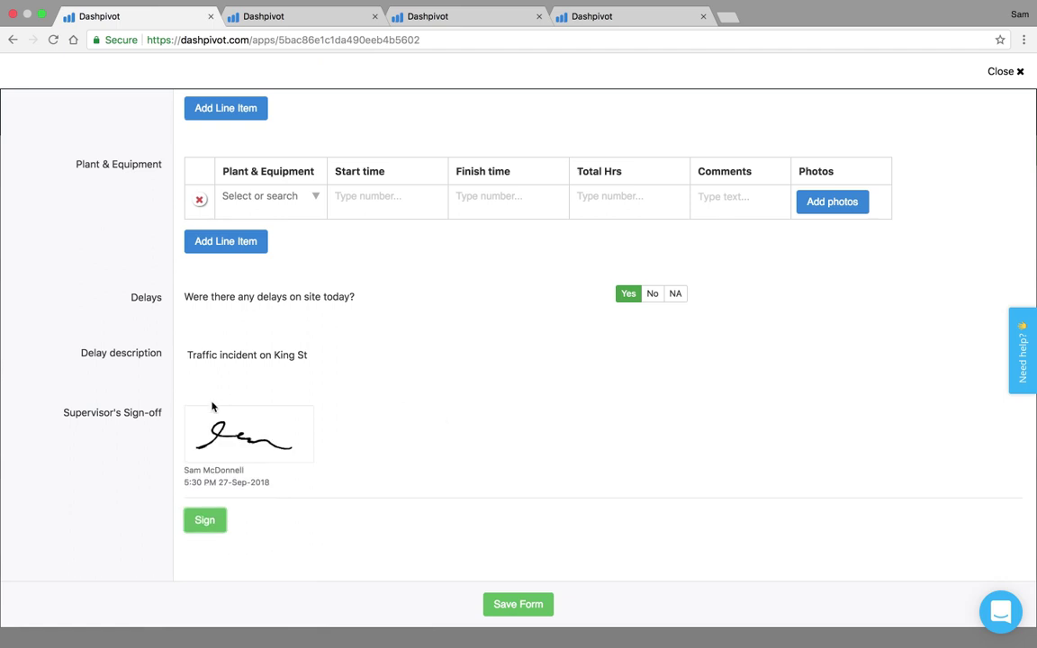
scroll(139, 459, "down", 2)
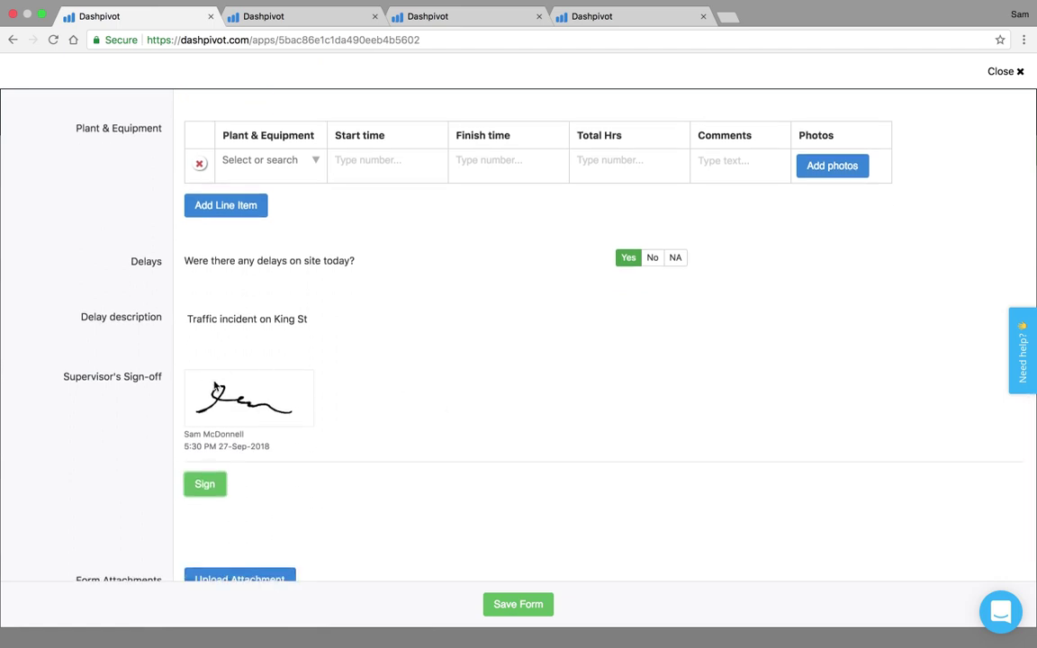
scroll(136, 378, "down", 2)
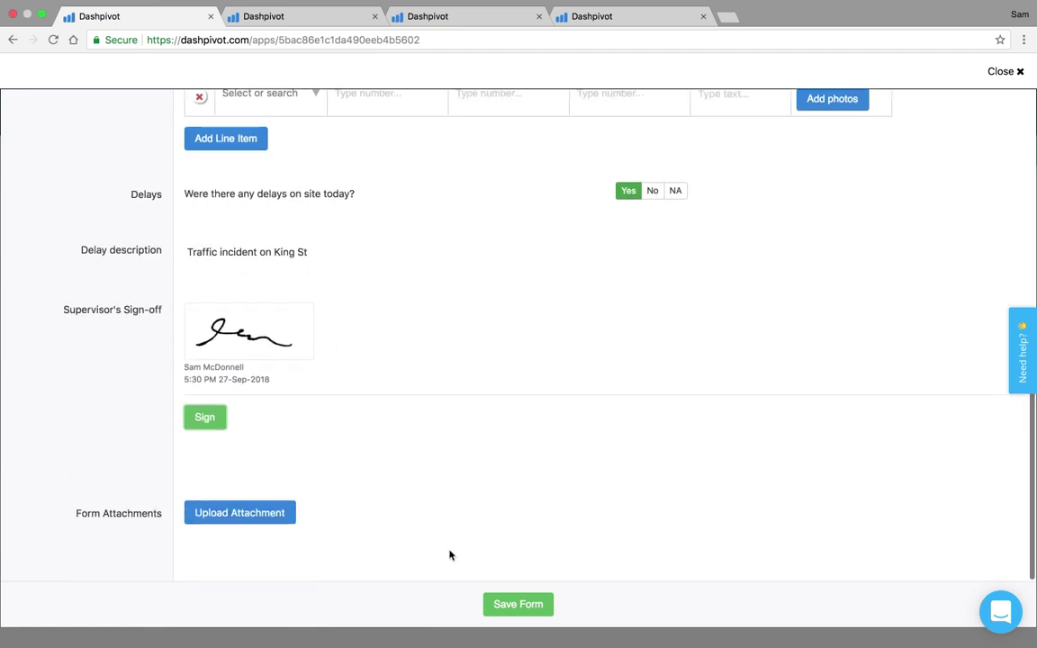
left_click(519, 605)
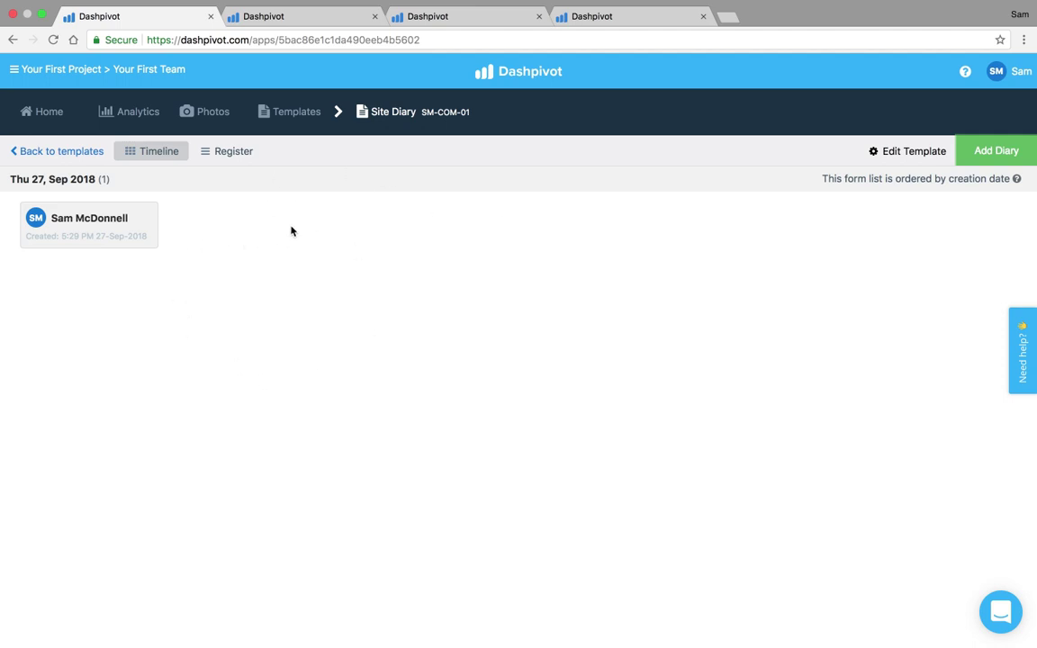
Look over the Daily Diary timeline in the third tab, then switch to the Change Events board.
left_click(427, 13)
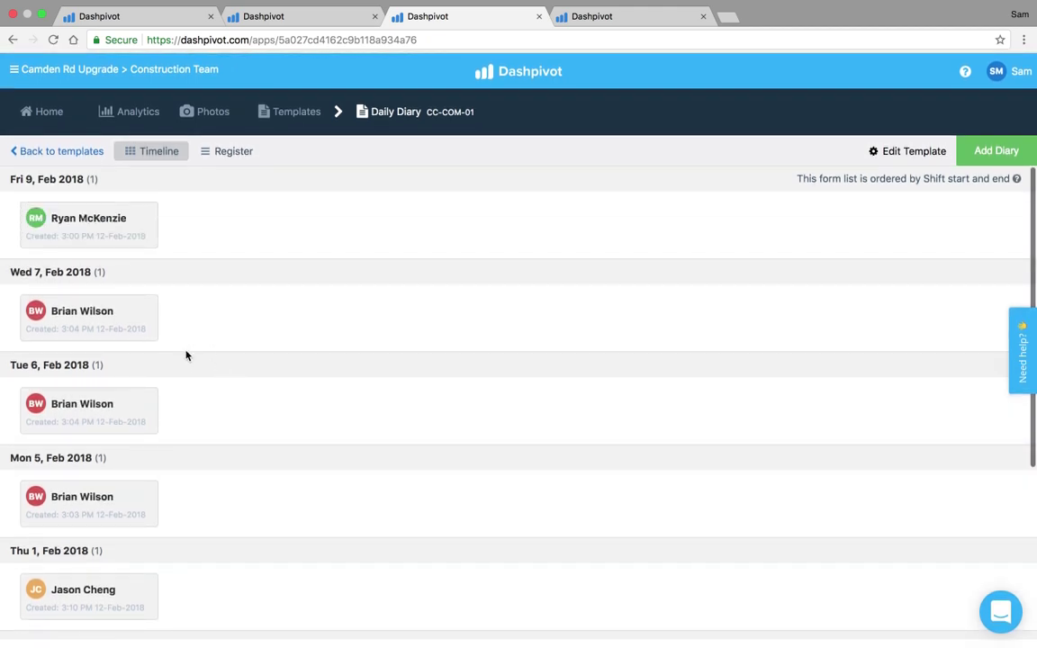
scroll(186, 356, "down", 5)
scroll(187, 356, "up", 3)
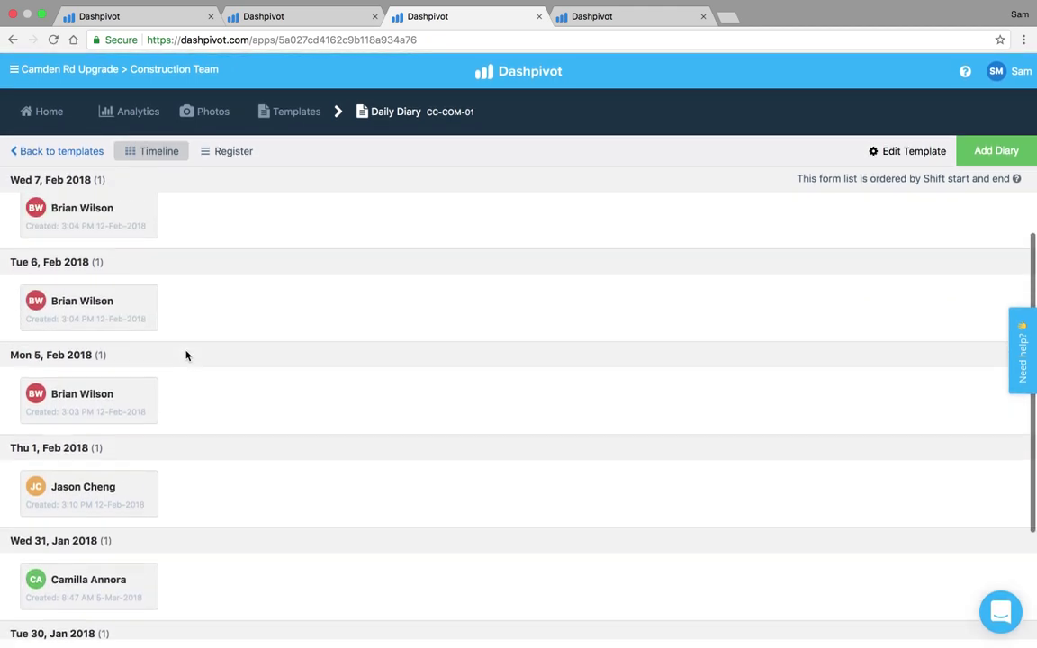
scroll(186, 356, "up", 2)
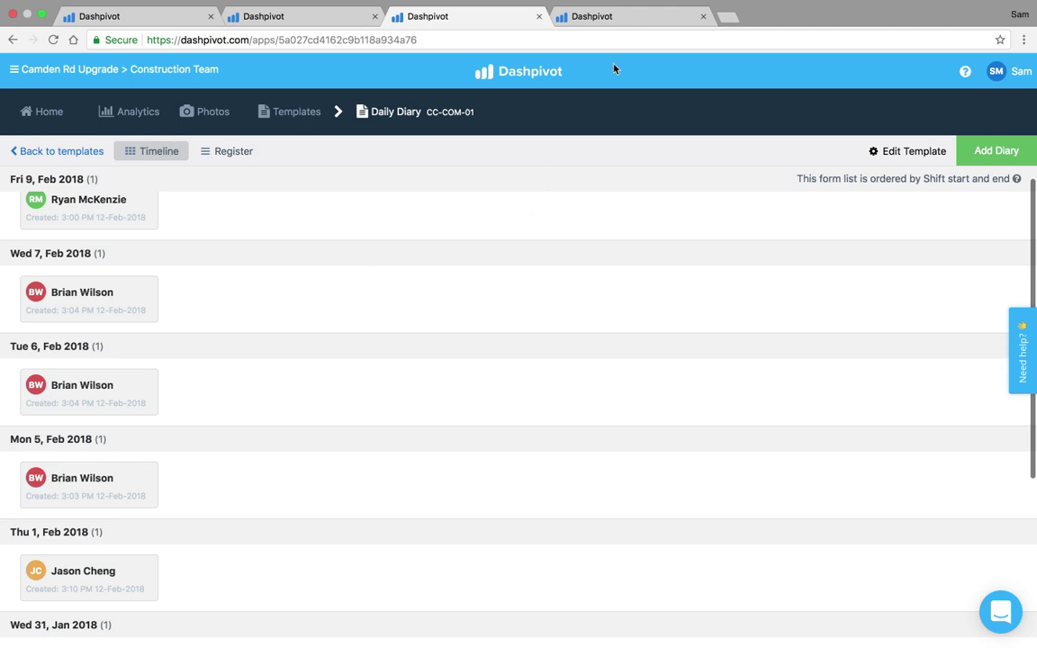
left_click(605, 16)
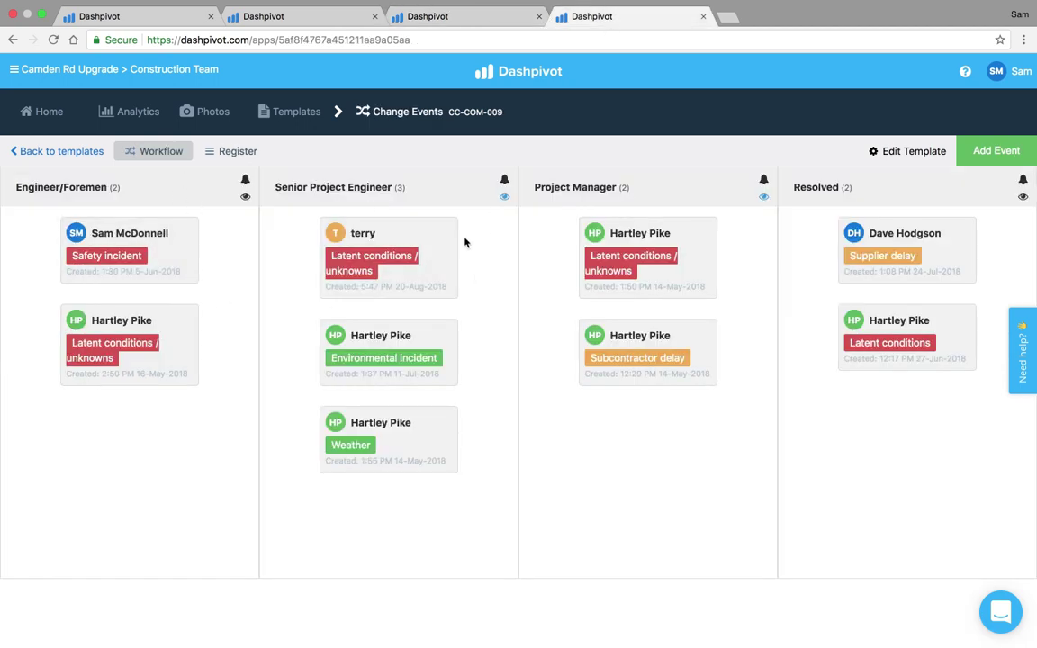
Show Change Events as a register and scroll through its dates, type, description and photo columns.
left_click(238, 153)
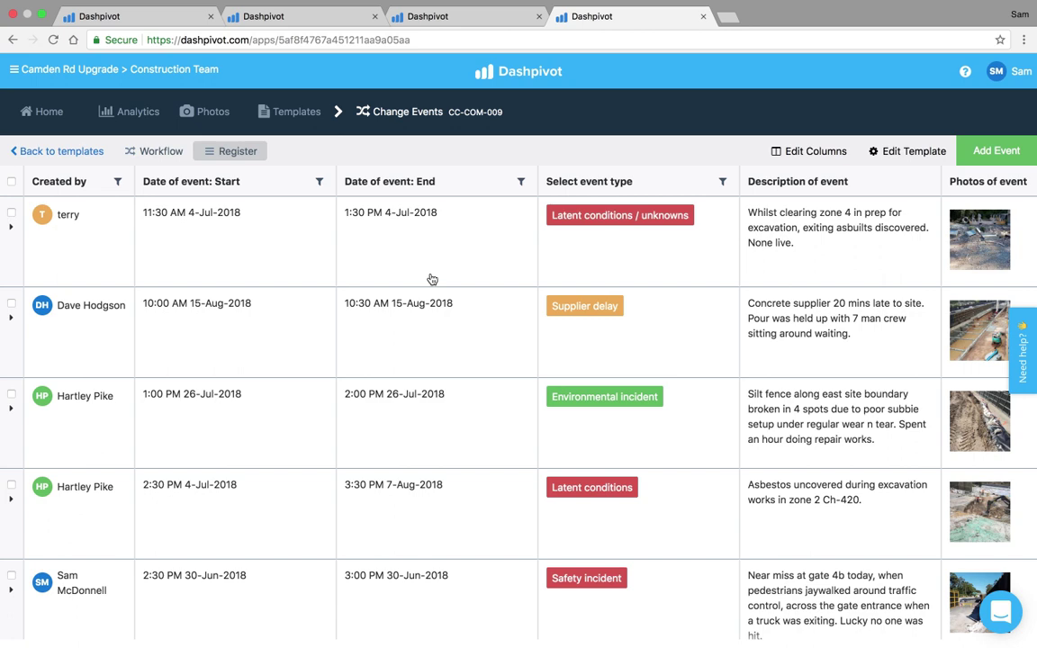
scroll(432, 279, "right", 6)
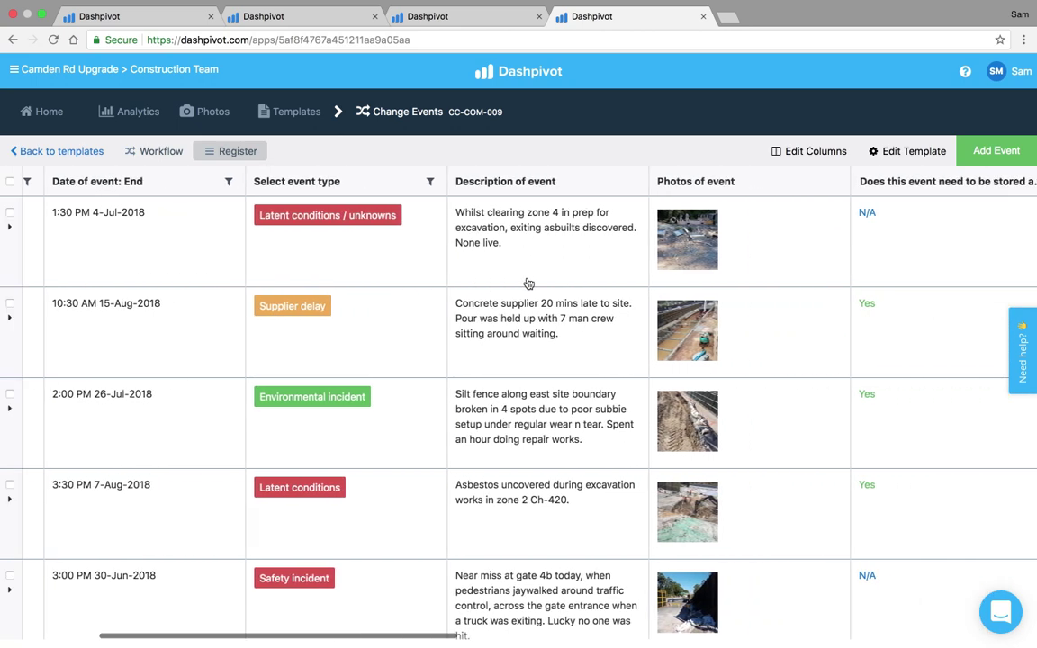
scroll(529, 284, "right", 2)
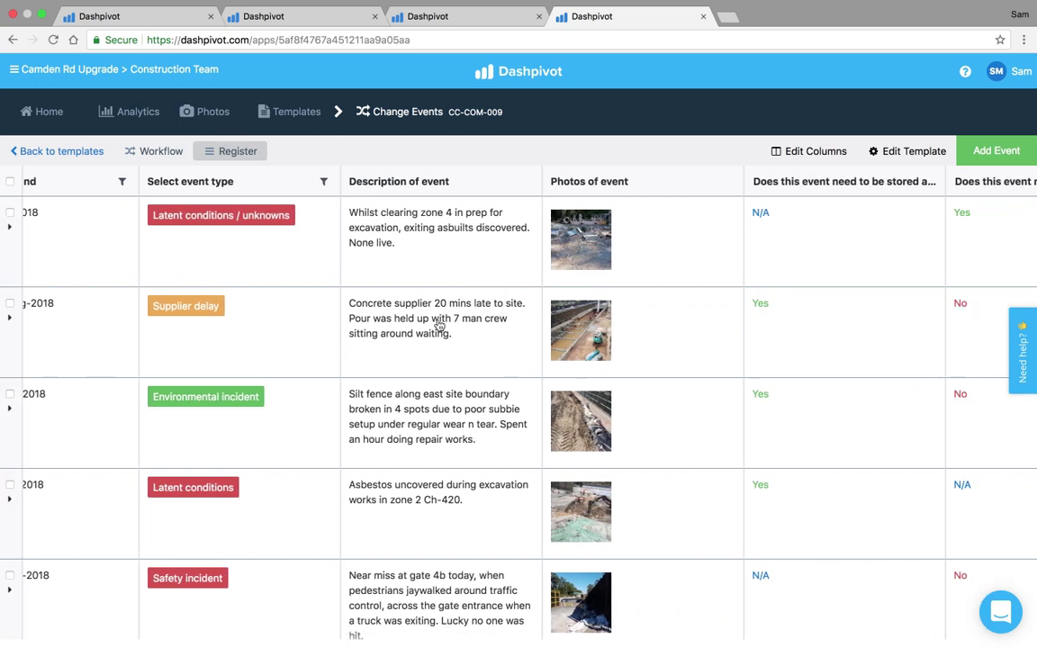
scroll(440, 326, "down", 4)
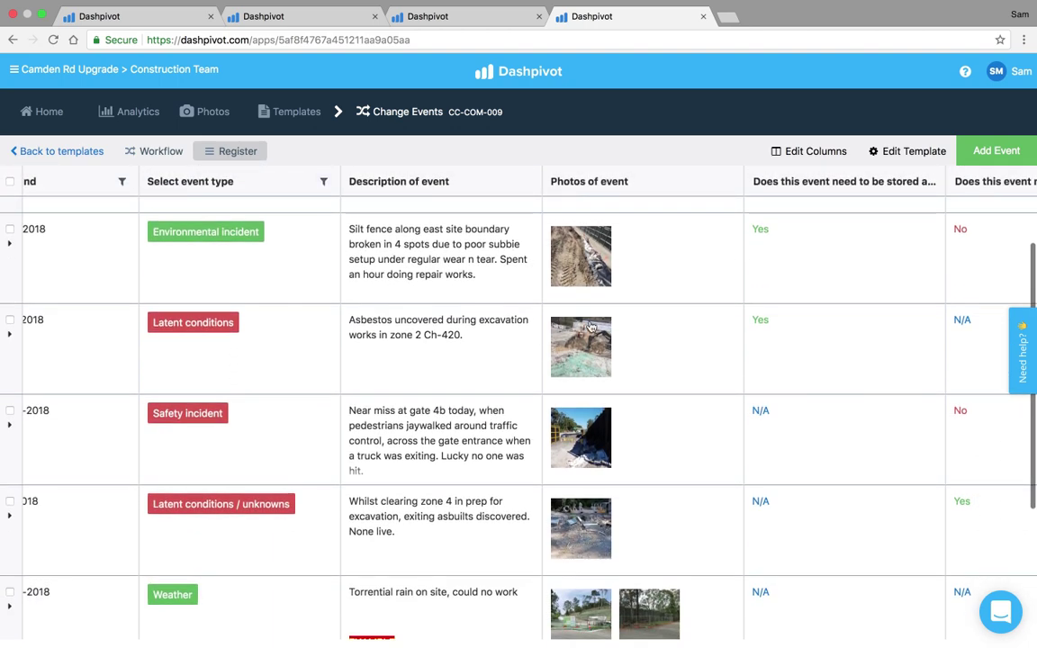
scroll(363, 266, "left", 8)
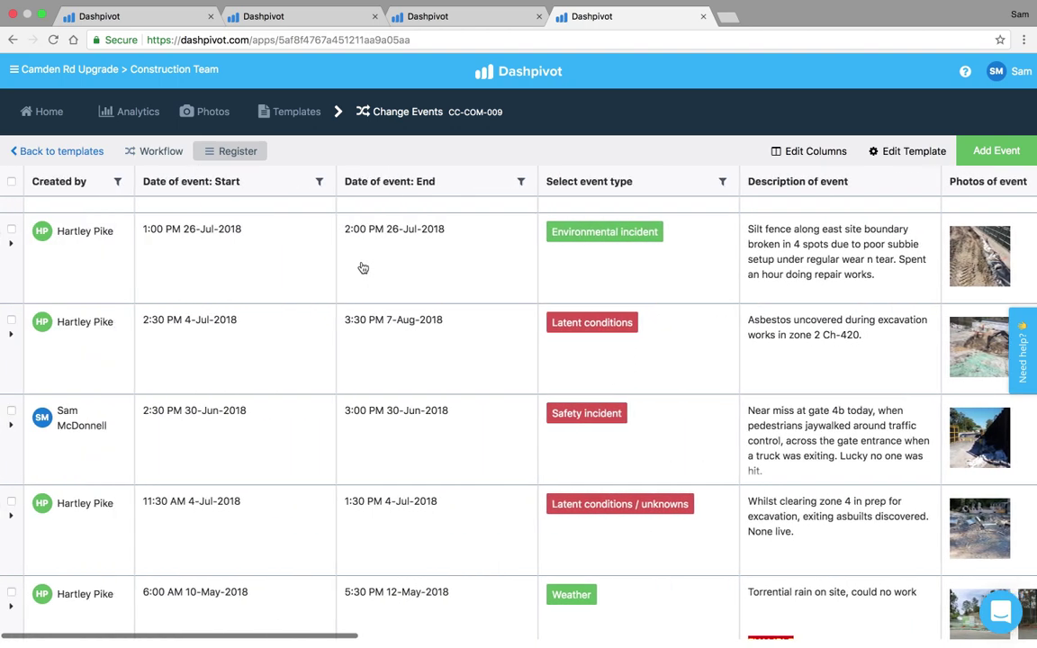
Filter the register's event type column to Safety incident.
left_click(722, 184)
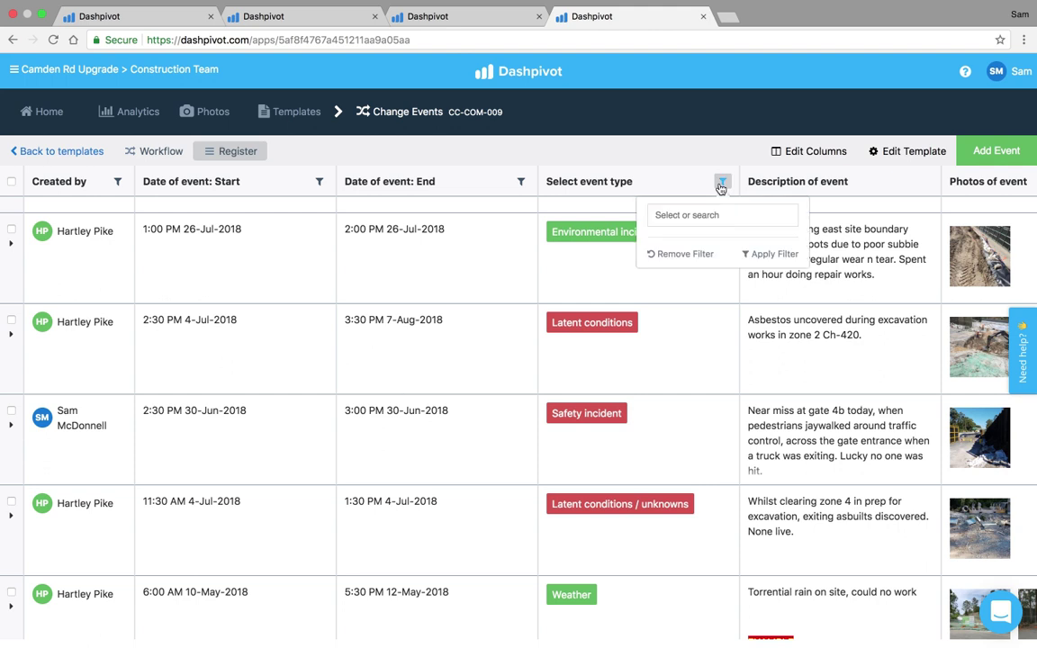
left_click(710, 216)
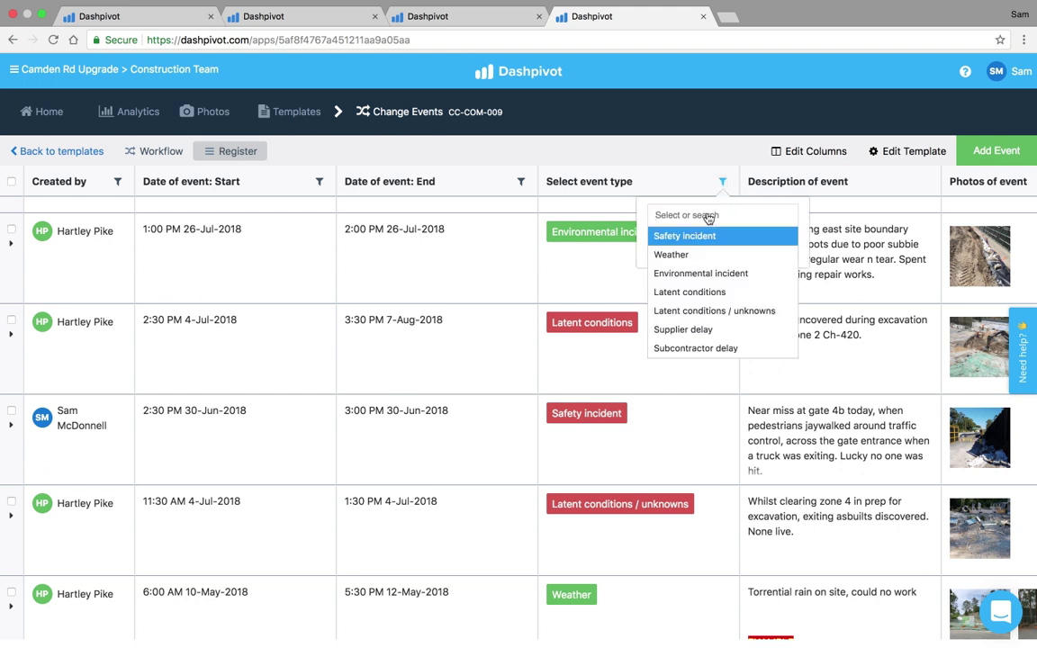
left_click(699, 238)
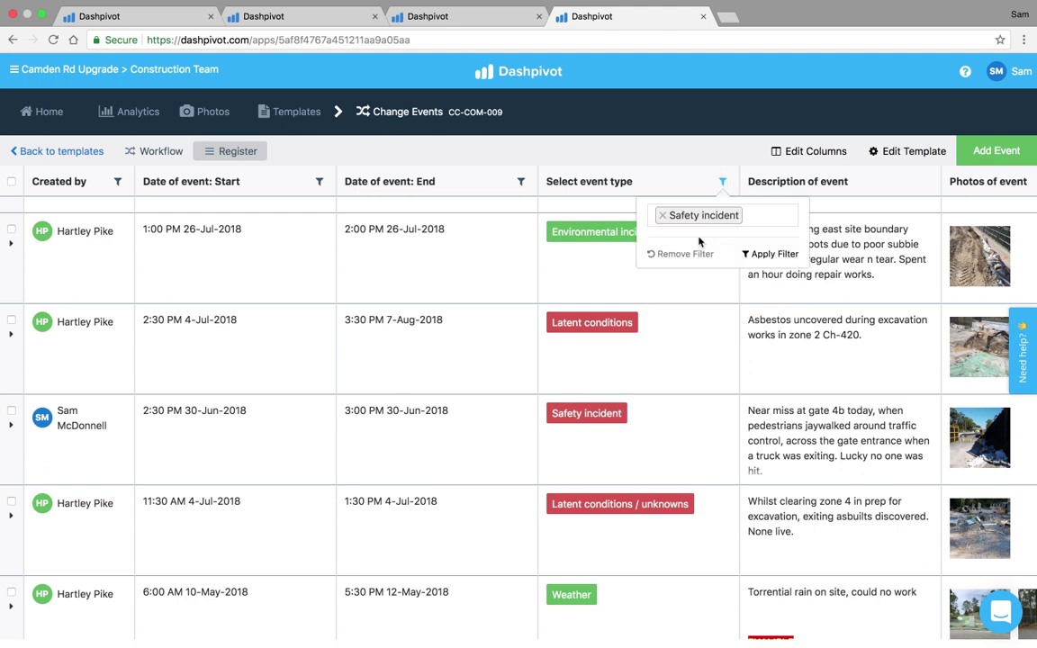
left_click(761, 256)
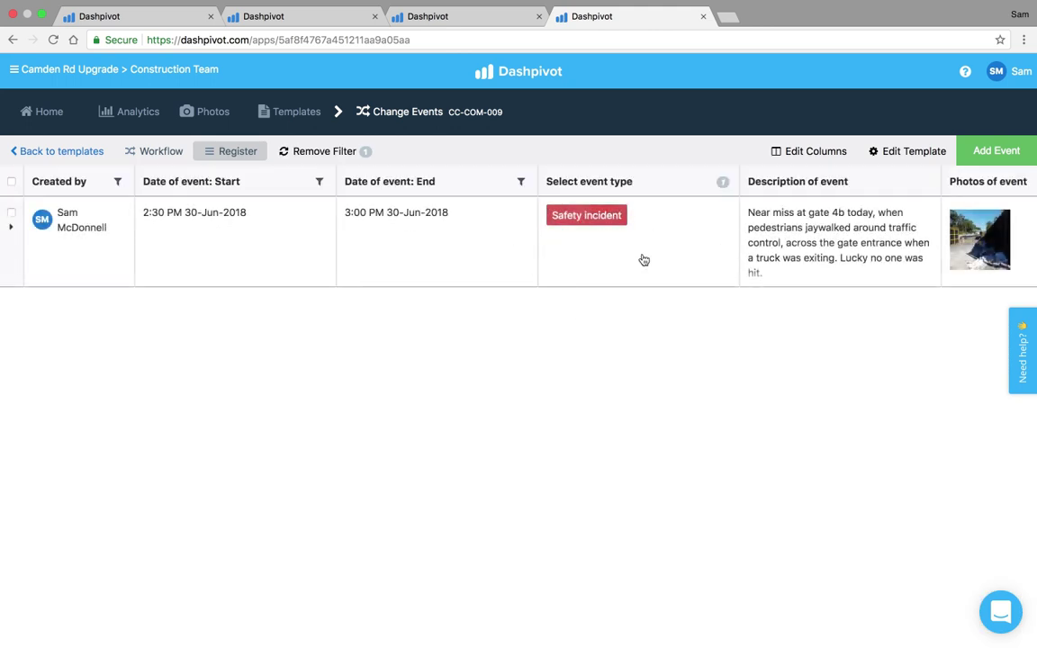
Tick and untick the Safety incident row, then go back to the templates list.
left_click(11, 213)
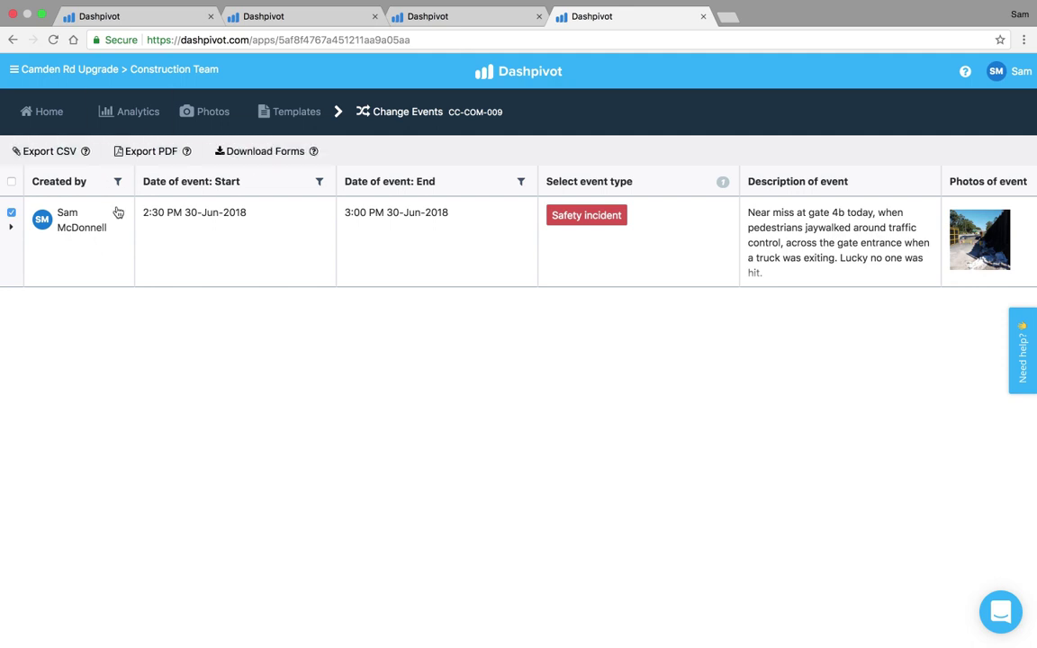
left_click(11, 213)
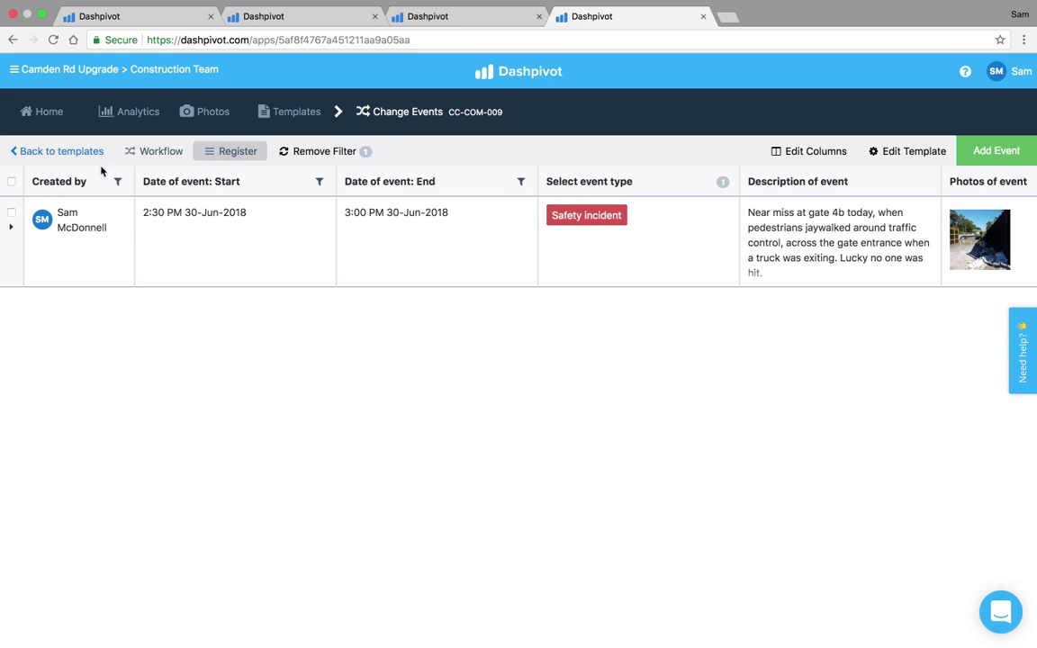
left_click(68, 152)
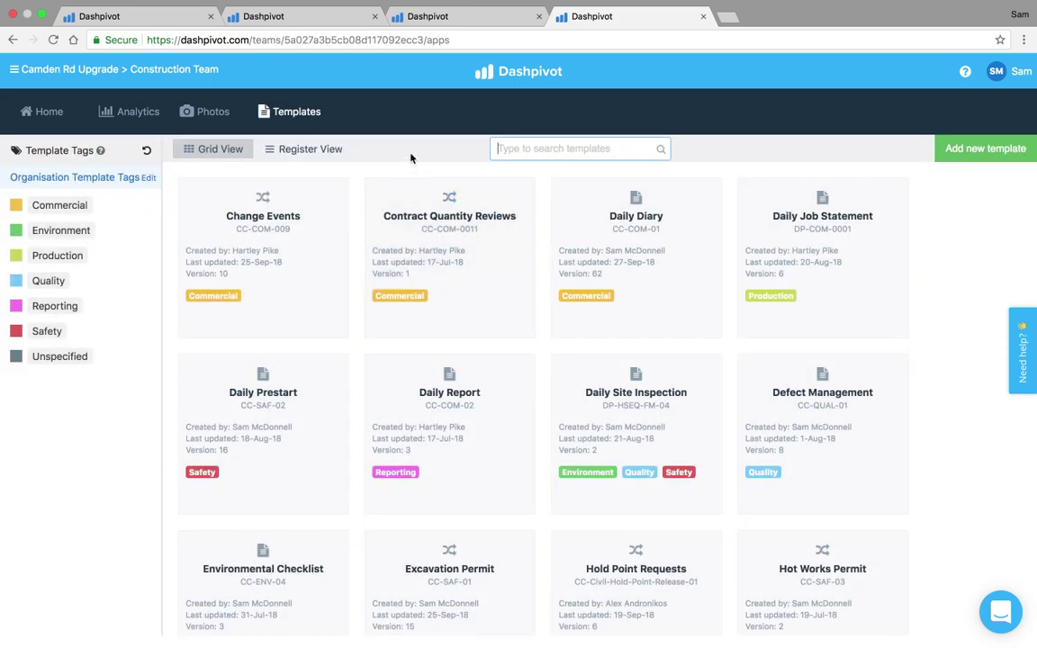
Open the Change Events Workflow board, glance at the Daily Diary tab, and come back.
left_click(274, 210)
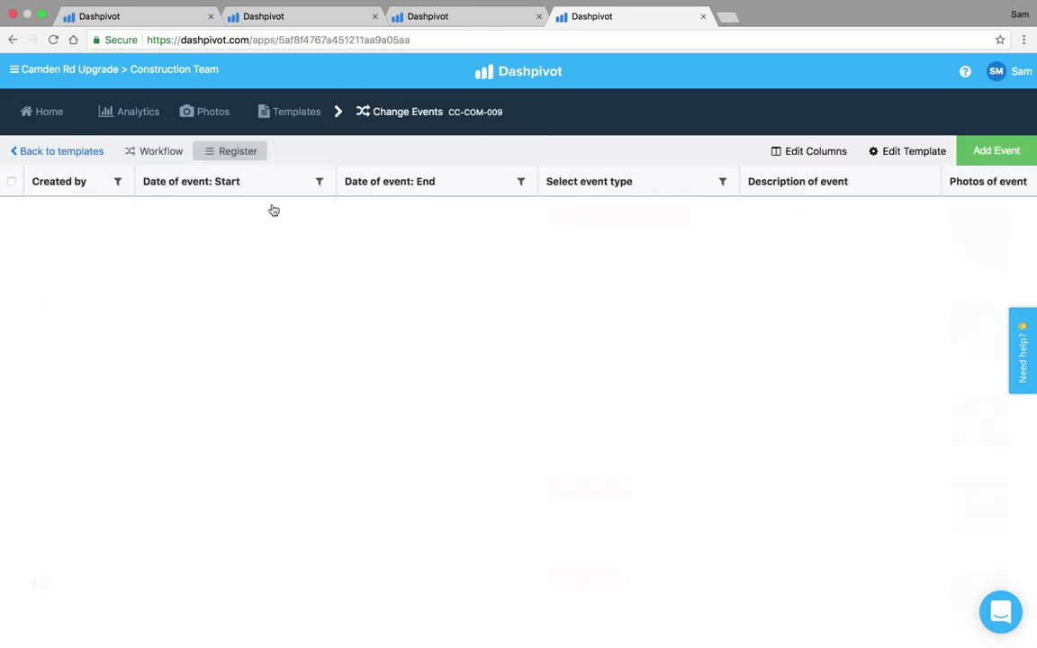
left_click(168, 157)
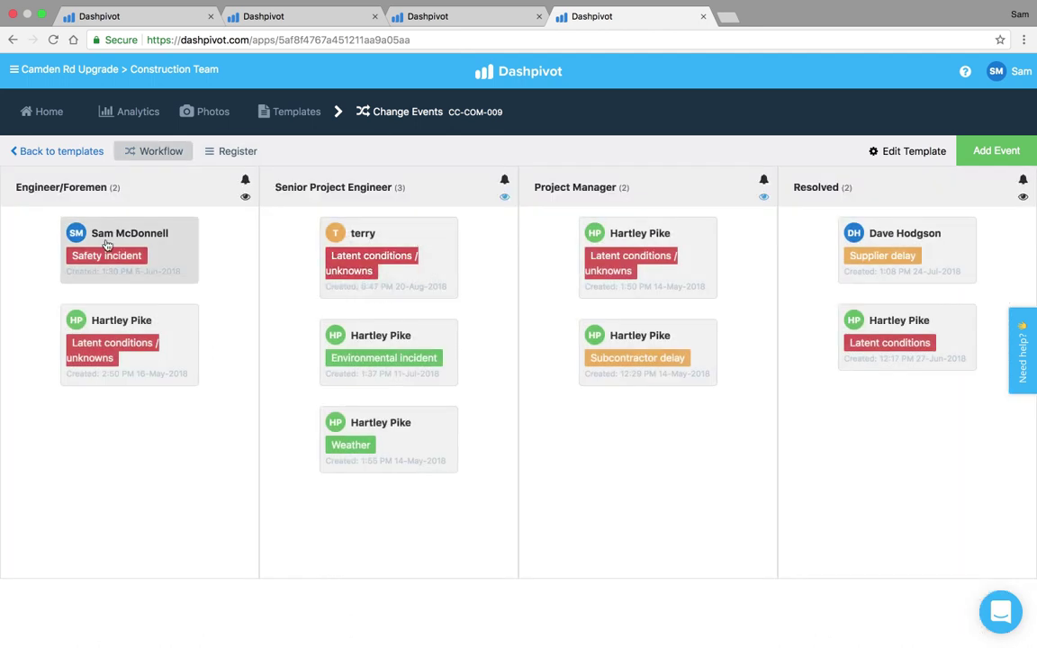
left_click(440, 16)
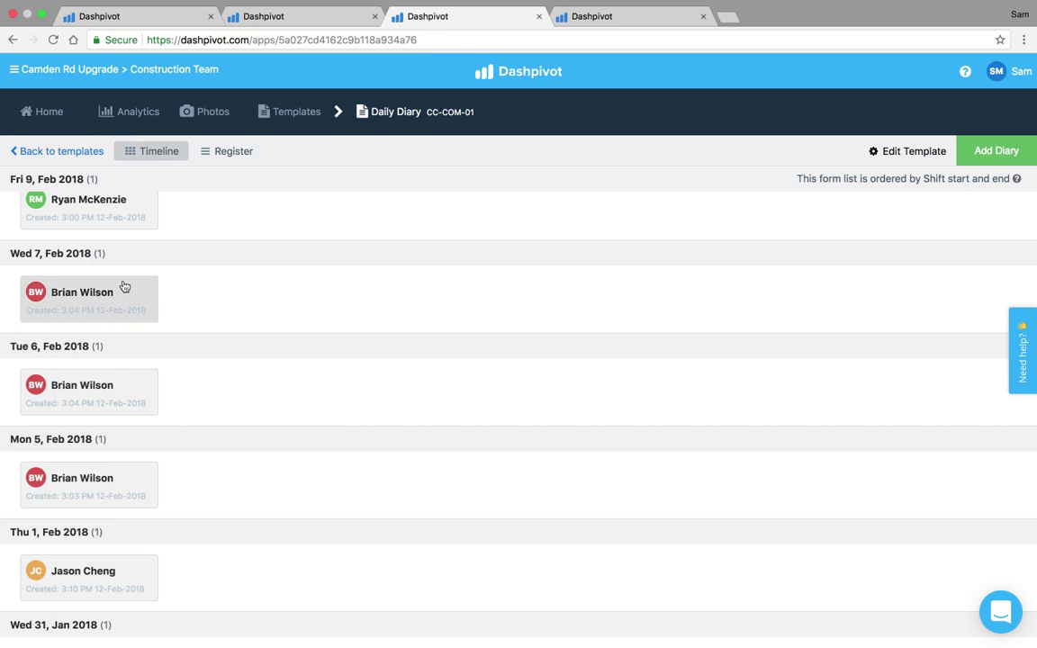
scroll(127, 363, "up", 2)
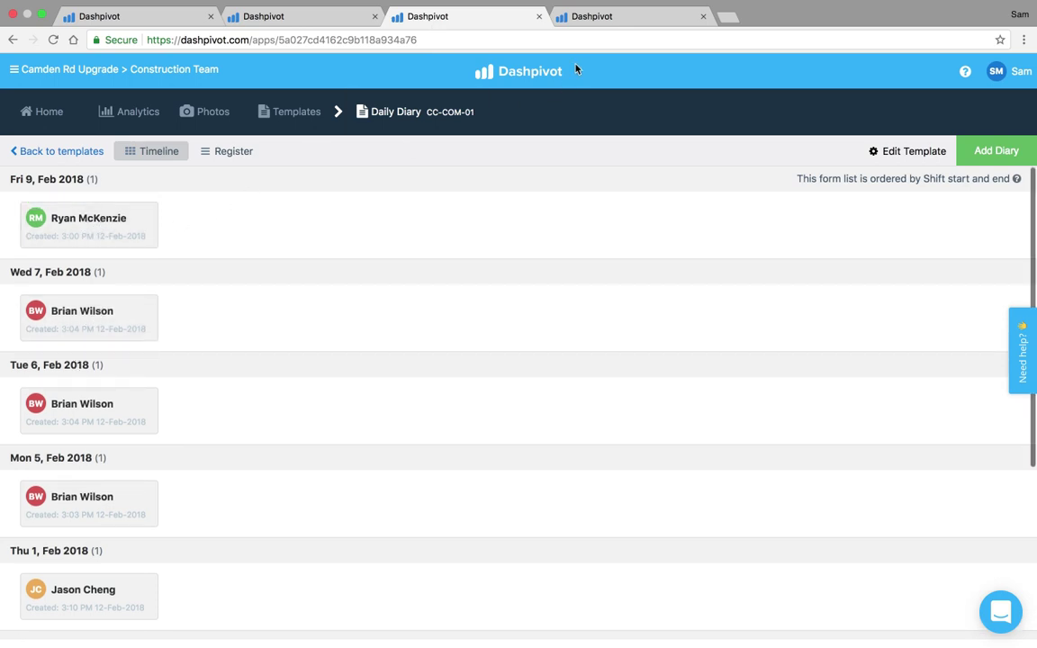
left_click(614, 16)
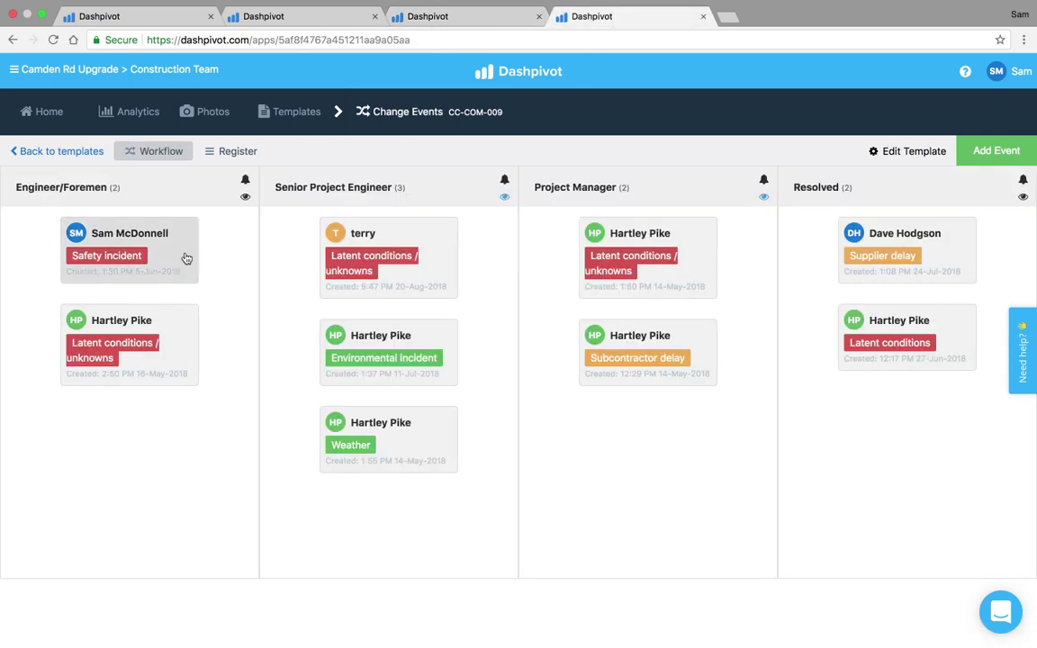
Open the Change Events template editor and look through its Settings and field types.
left_click(917, 151)
left_click(99, 106)
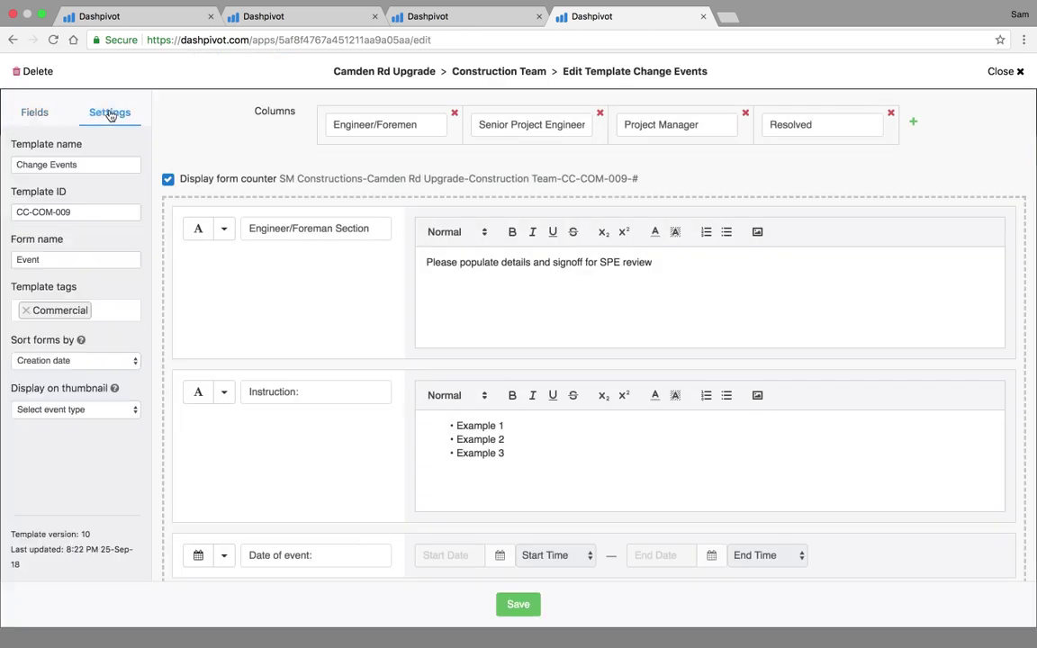
left_click(27, 117)
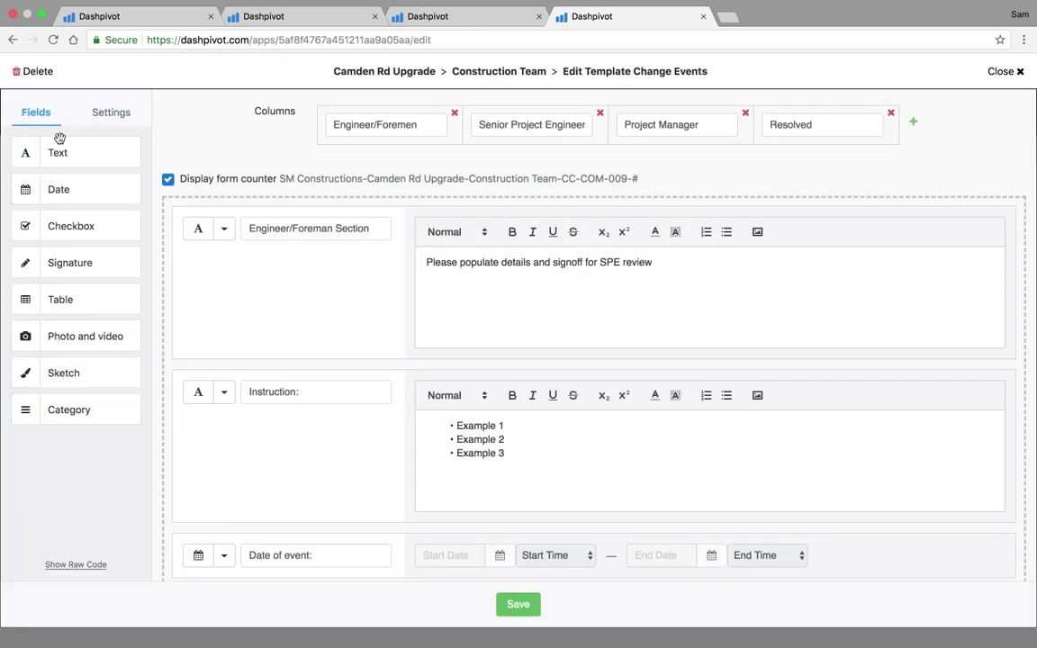
left_click(106, 110)
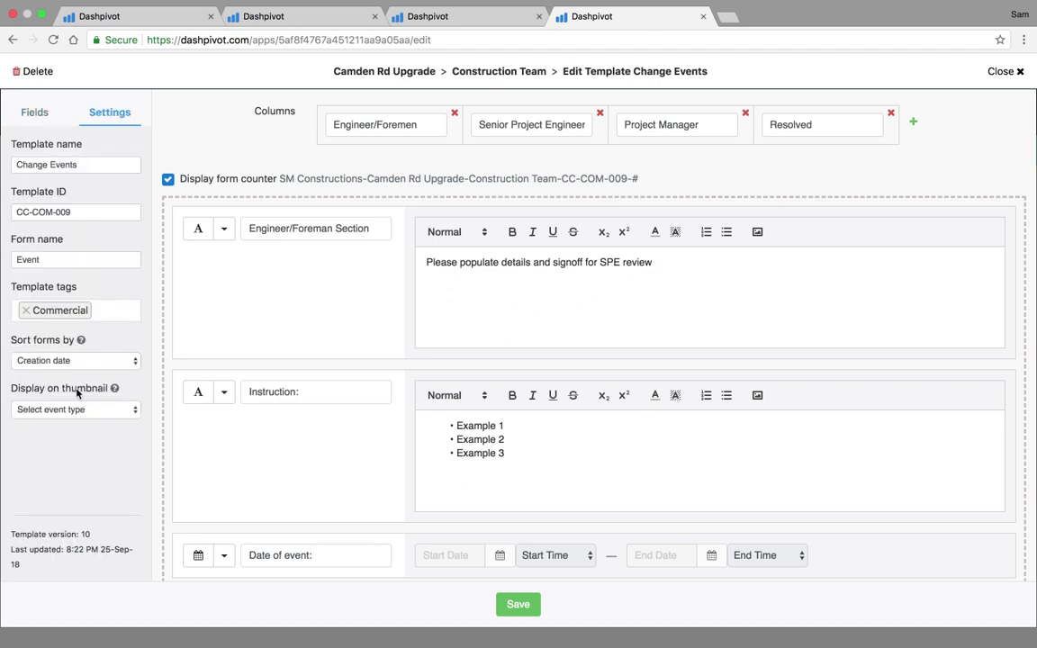
left_click(453, 24)
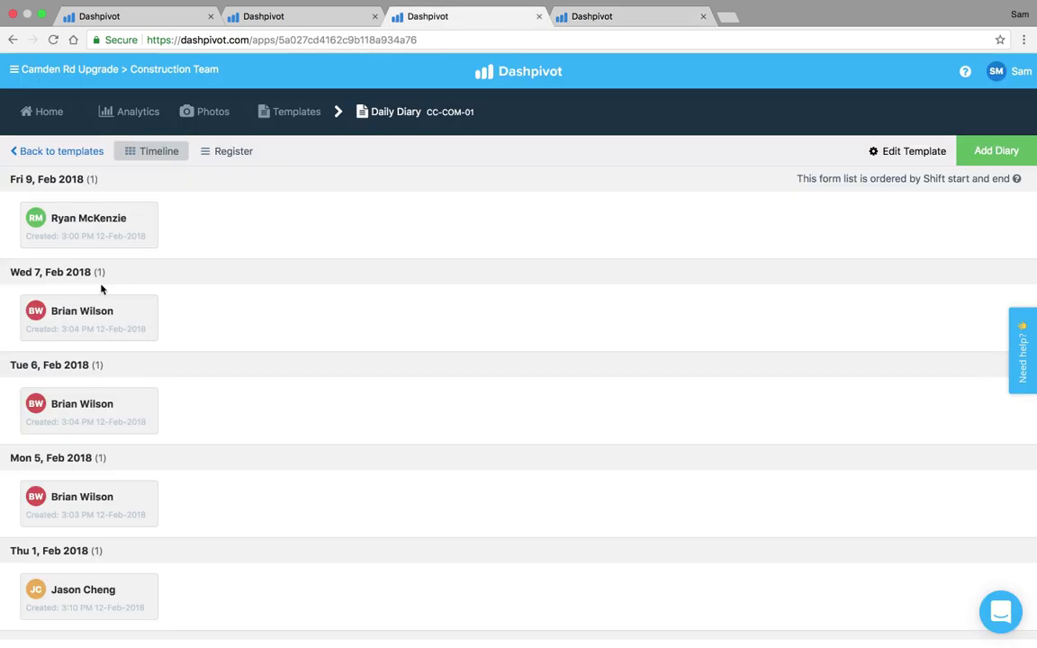
left_click(625, 16)
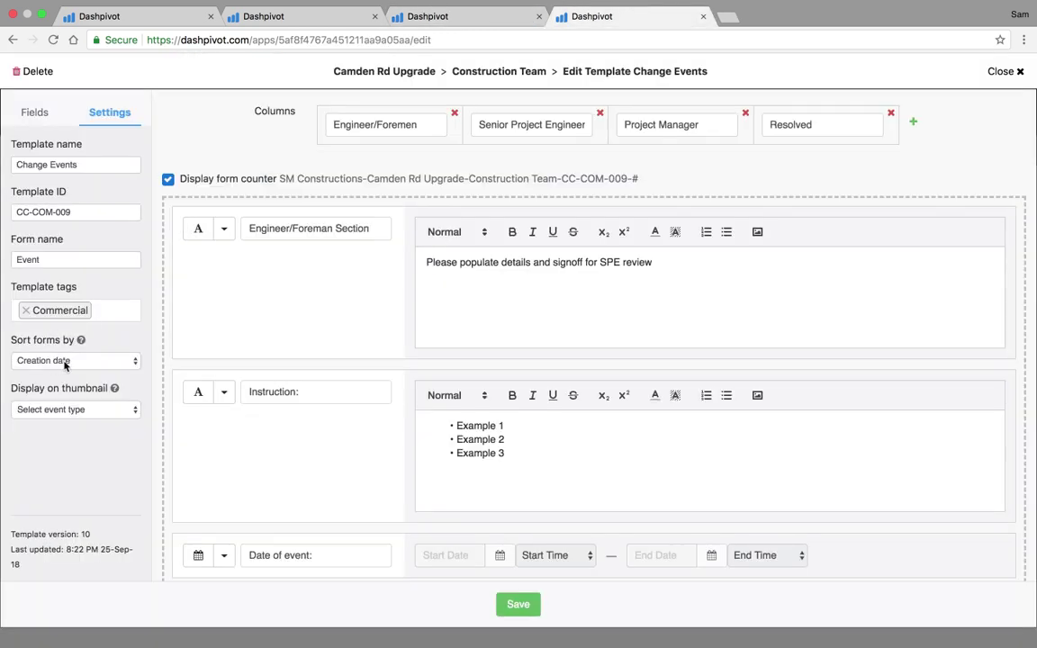
Set Display on thumbnail to 'Date of event:' and open the setting's help.
left_click(62, 410)
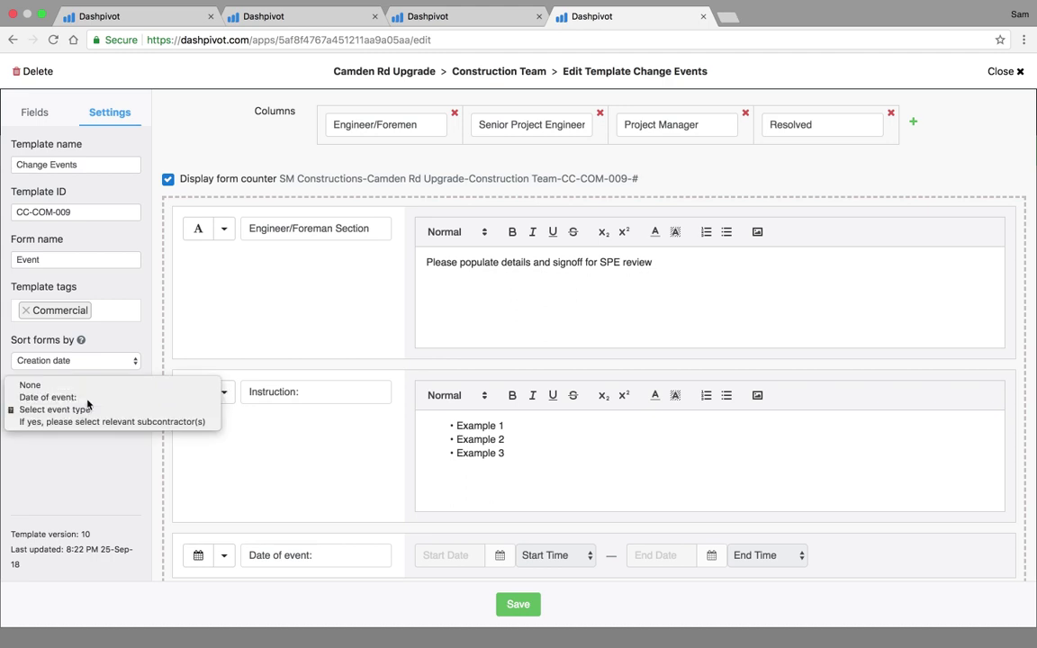
left_click(87, 402)
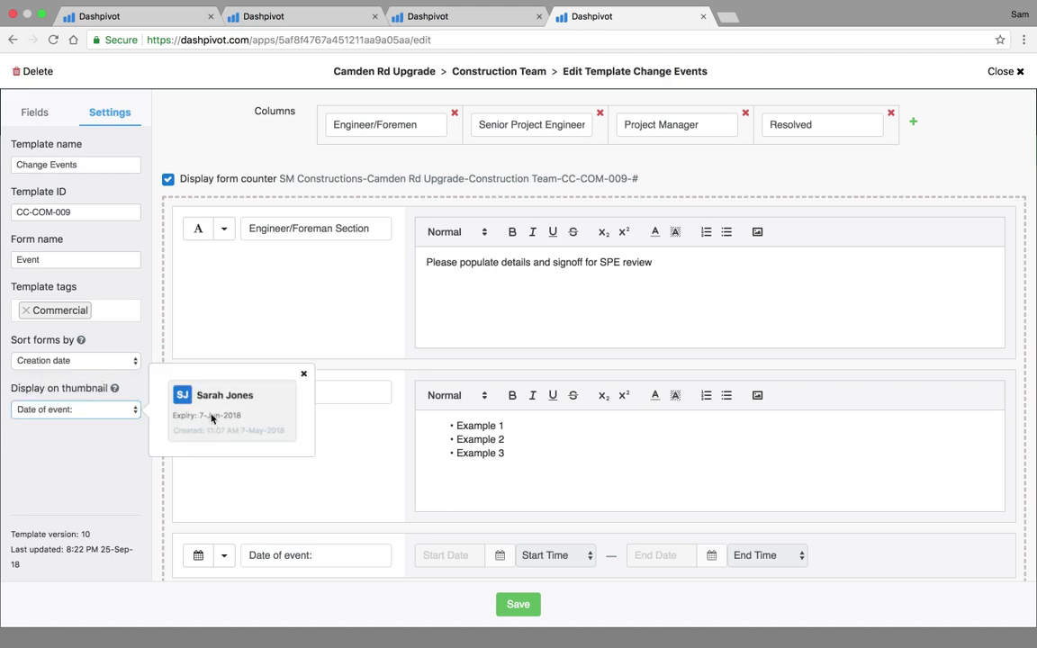
left_click(303, 373)
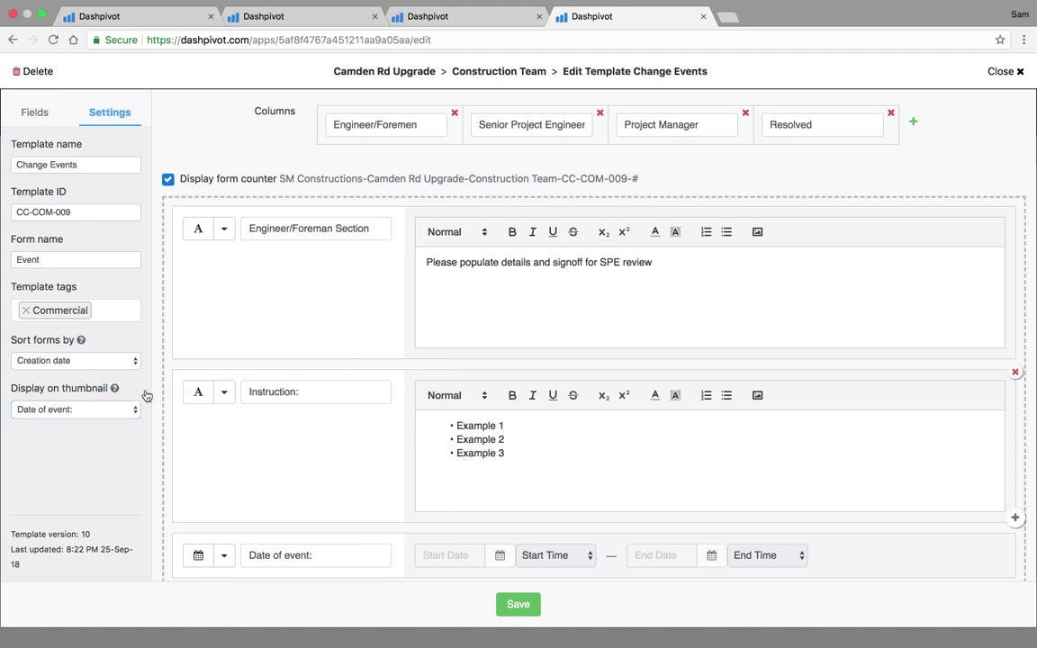
left_click(74, 409)
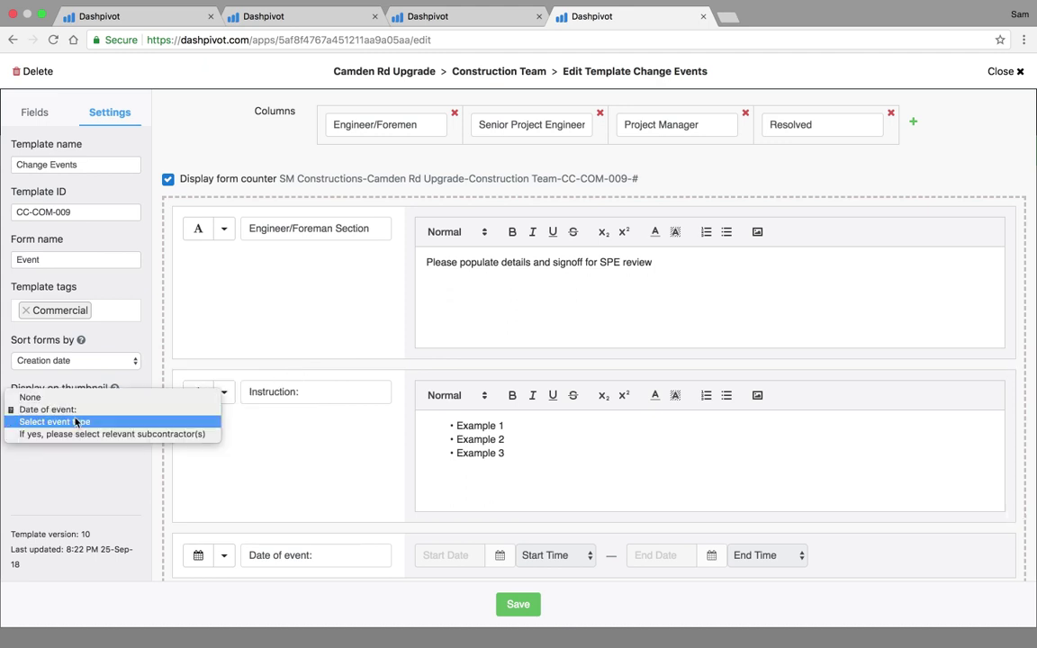
left_click(89, 415)
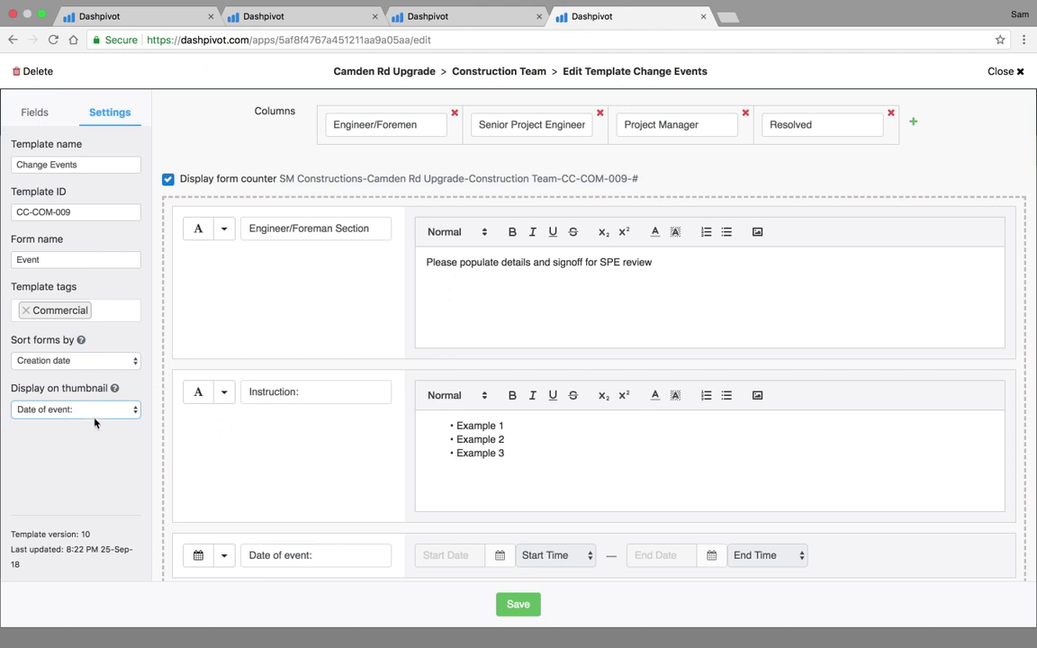
left_click(115, 389)
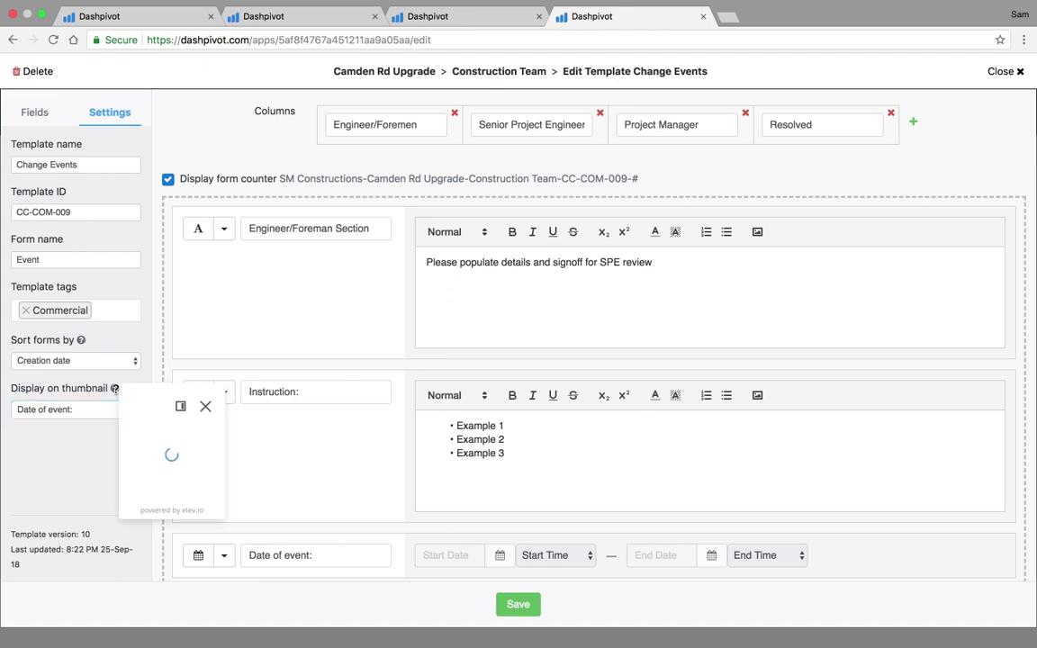
Read the thumbnail help article, close it, and switch to the Daily Diary tab.
scroll(227, 476, "down", 5)
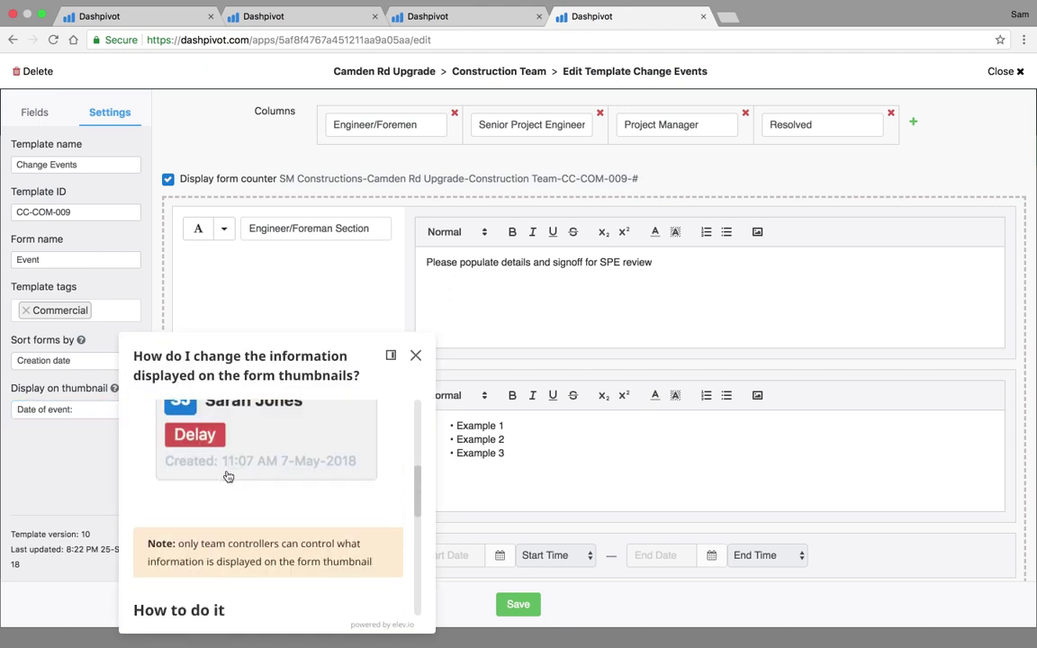
scroll(227, 471, "up", 3)
scroll(227, 471, "up", 2)
left_click(415, 354)
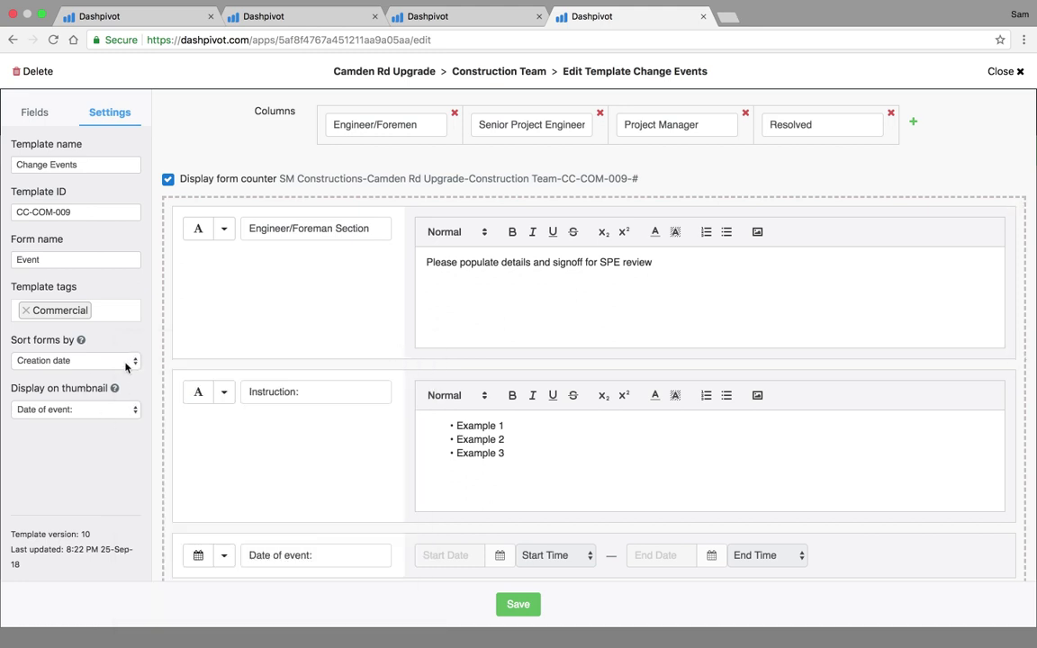
left_click(459, 17)
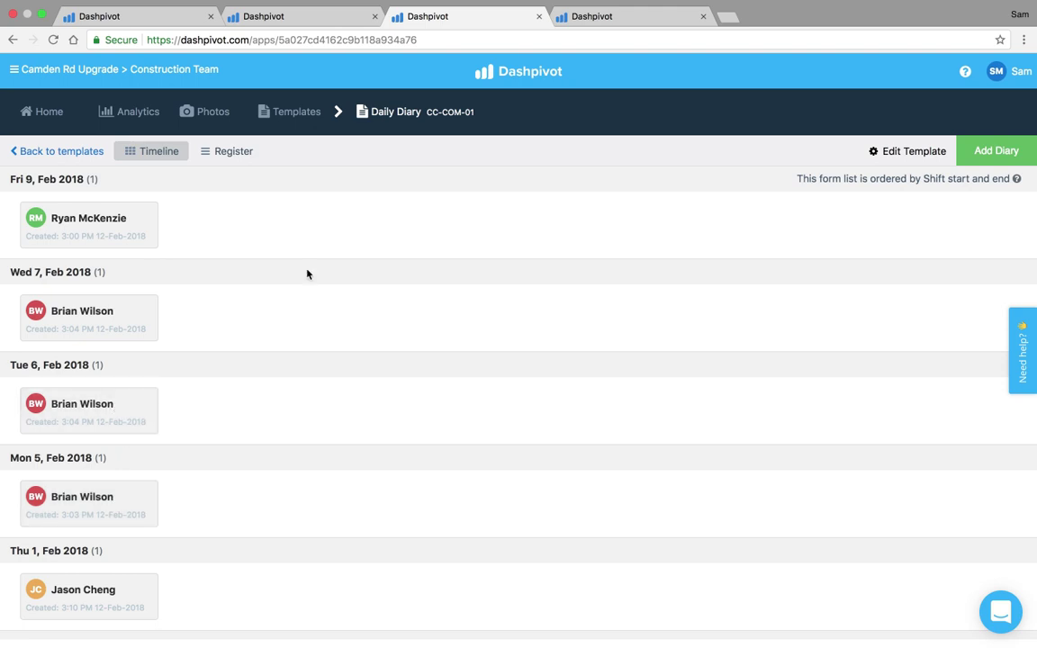
Back in the template editor, review the Sort forms by choices and keep Creation date.
left_click(633, 14)
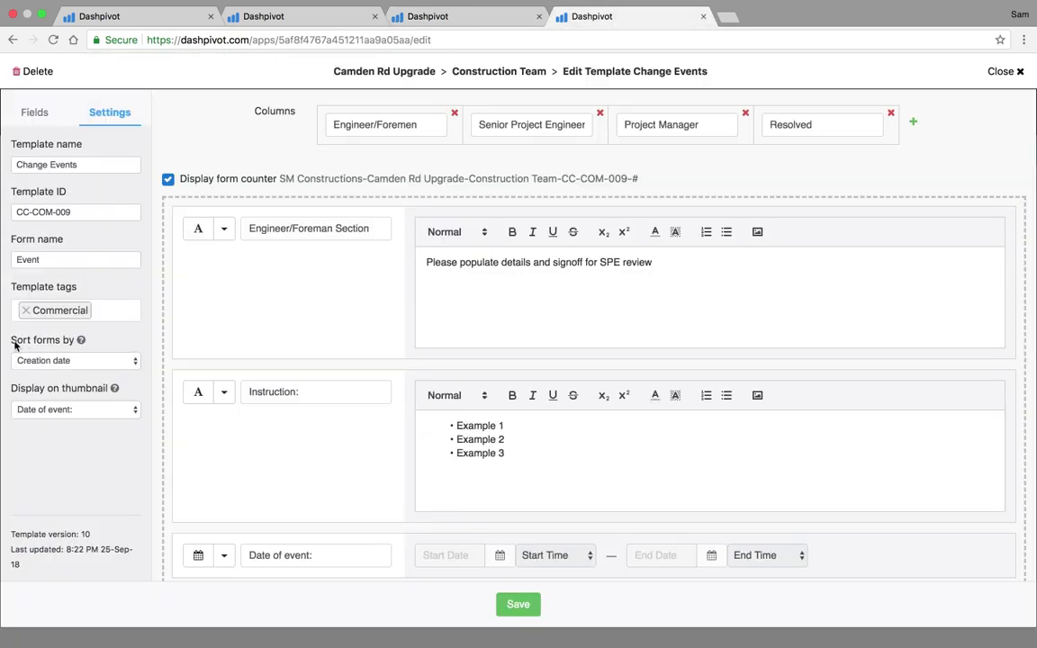
left_click_drag(15, 345, 71, 345)
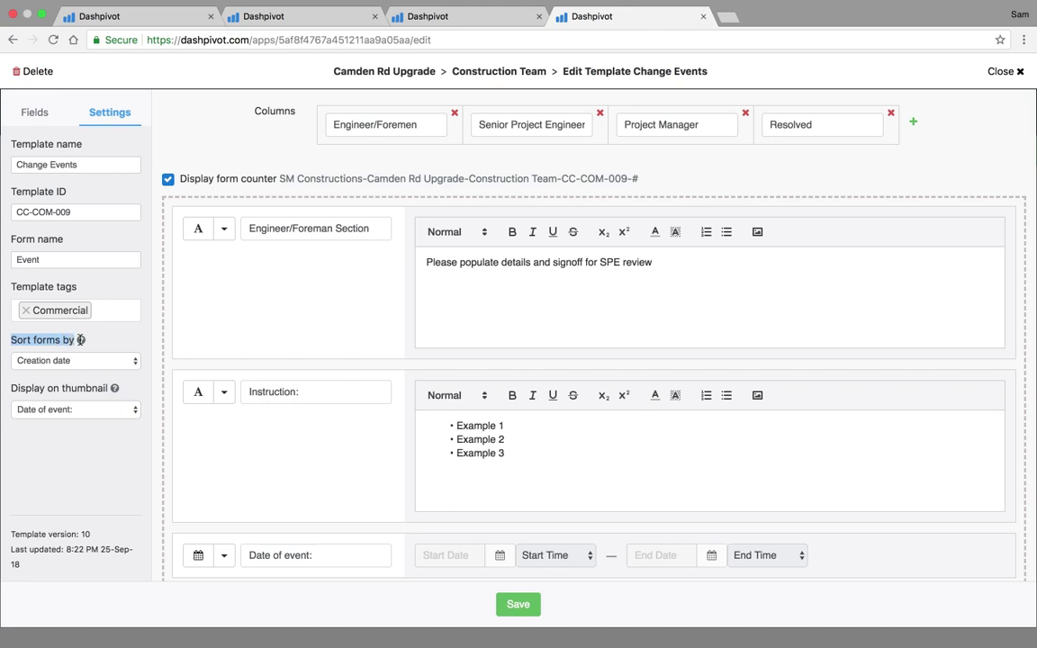
left_click(109, 338)
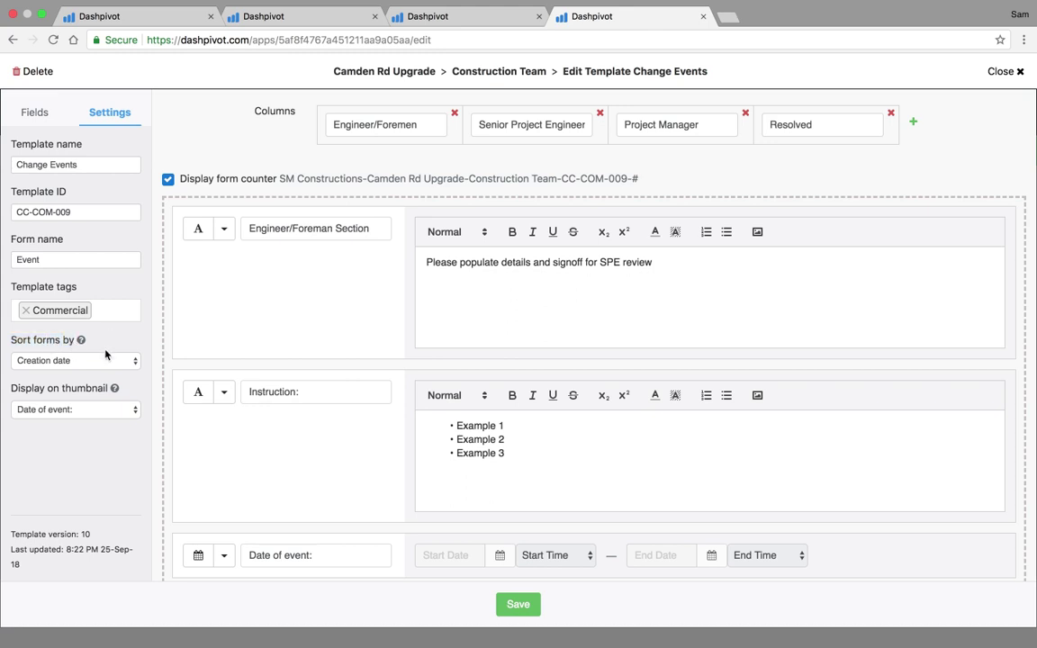
mouse_move(272, 4)
left_click(65, 365)
left_click(86, 328)
Confirm sorting stays on Creation date, then open the Daily Diary template from Templates.
scroll(229, 371, "down", 3)
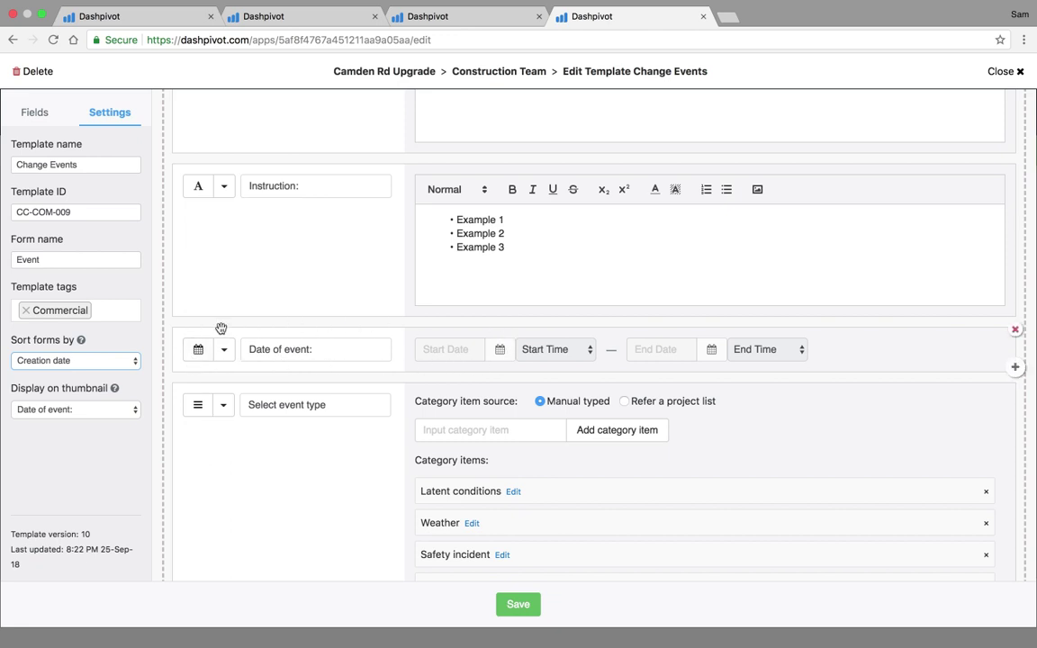
left_click(79, 362)
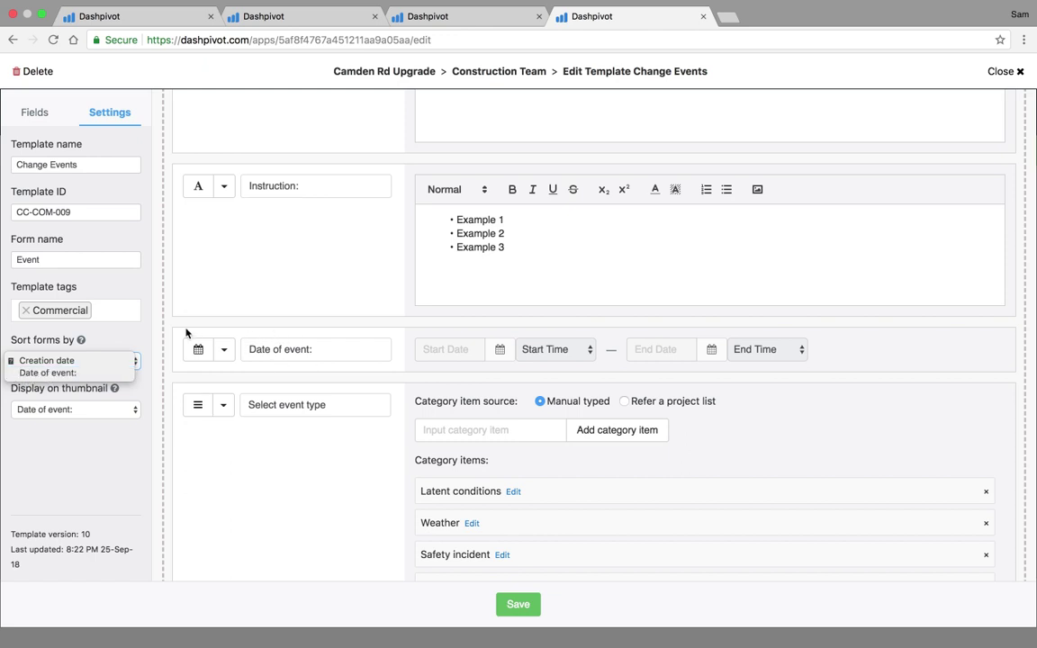
left_click(139, 343)
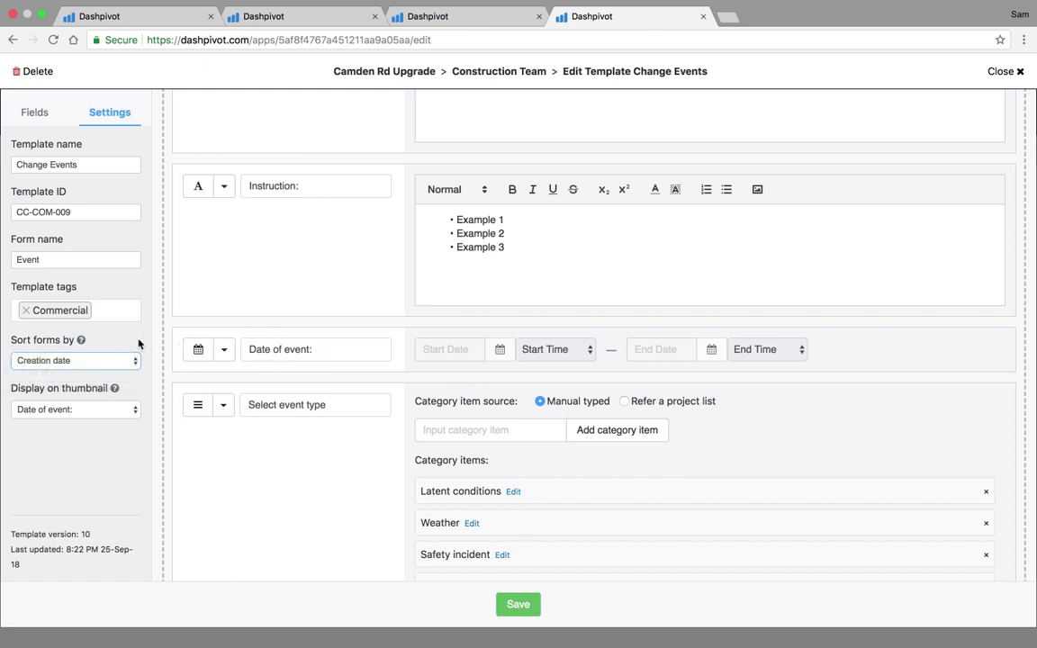
left_click(106, 364)
left_click(110, 304)
left_click(135, 340)
left_click(289, 16)
left_click(577, 239)
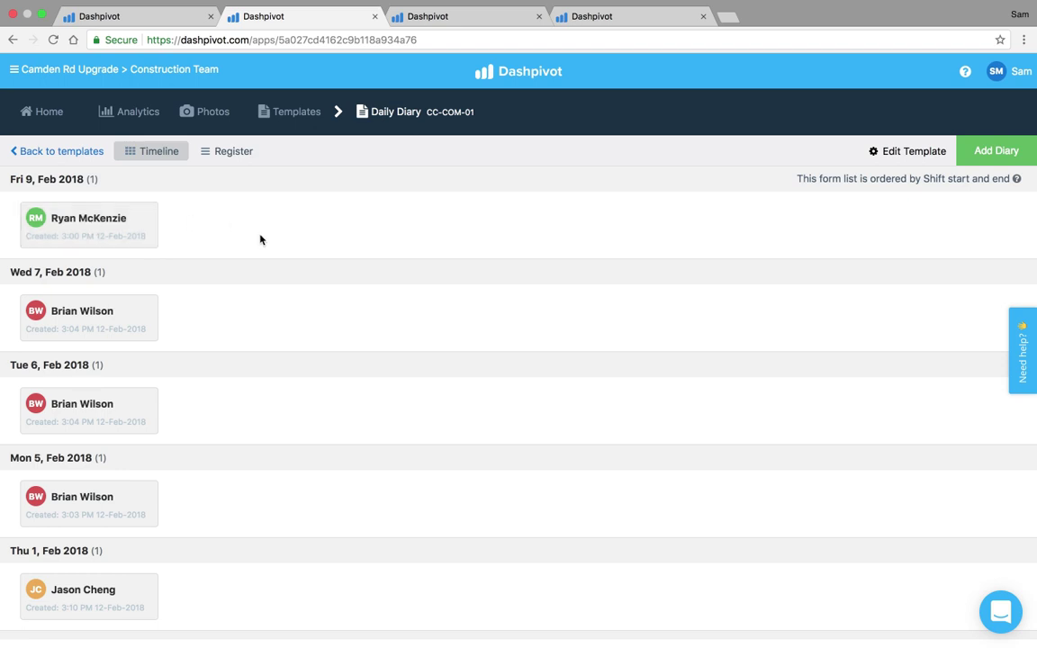
Return to the Construction Team templates grid from the top navigation bar.
left_click(292, 115)
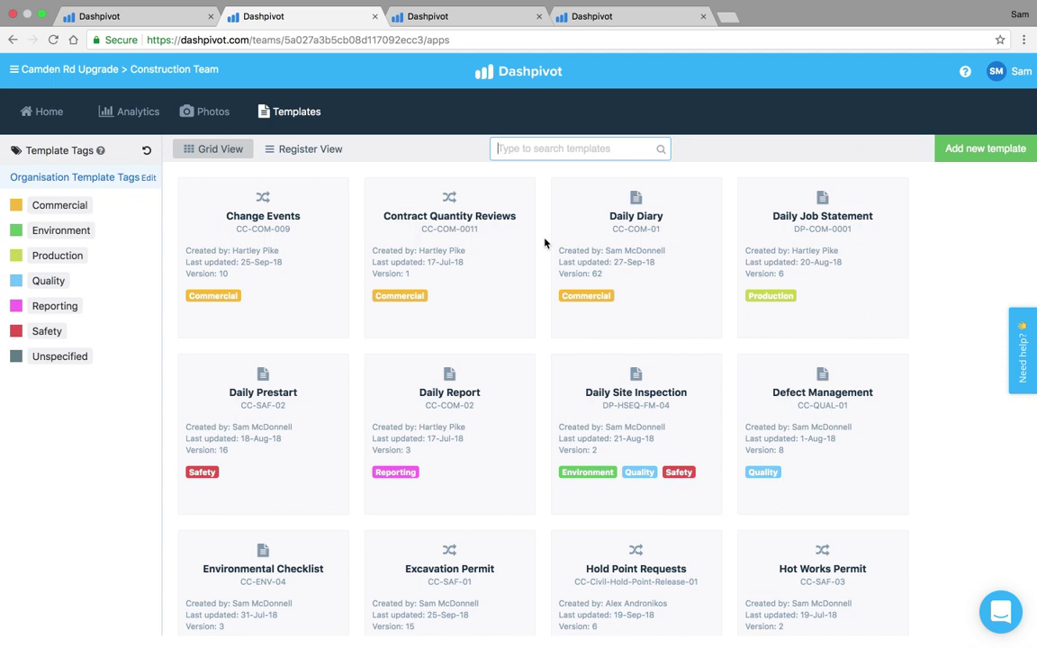
Browse and close the Help Center, then start a new Intercom conversation with Sitemate support.
left_click(964, 72)
scroll(863, 414, "down", 10)
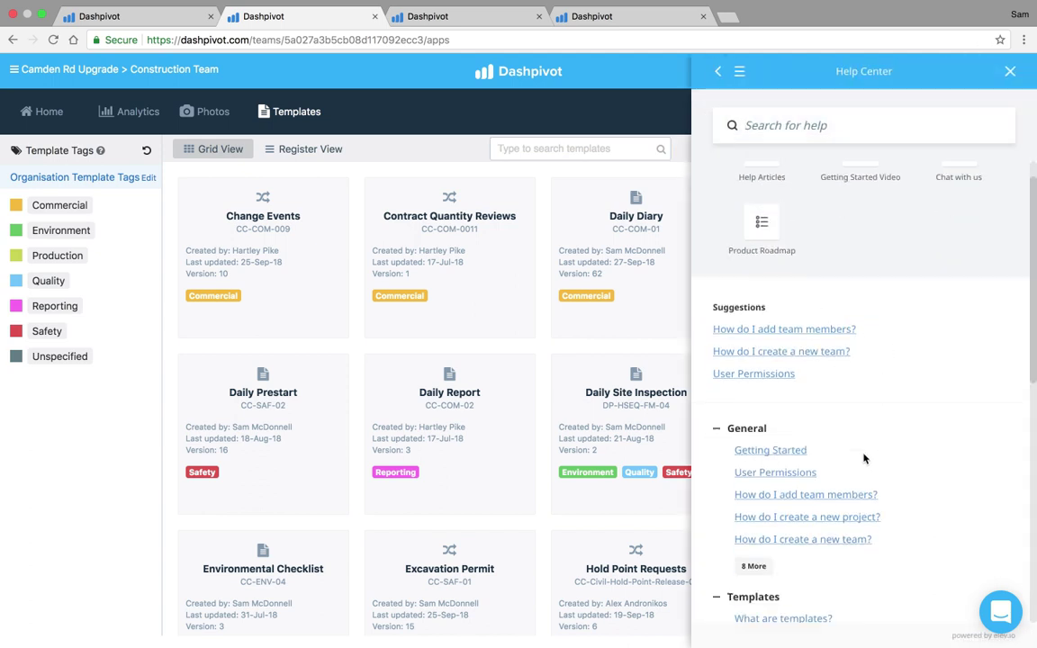
scroll(865, 460, "up", 10)
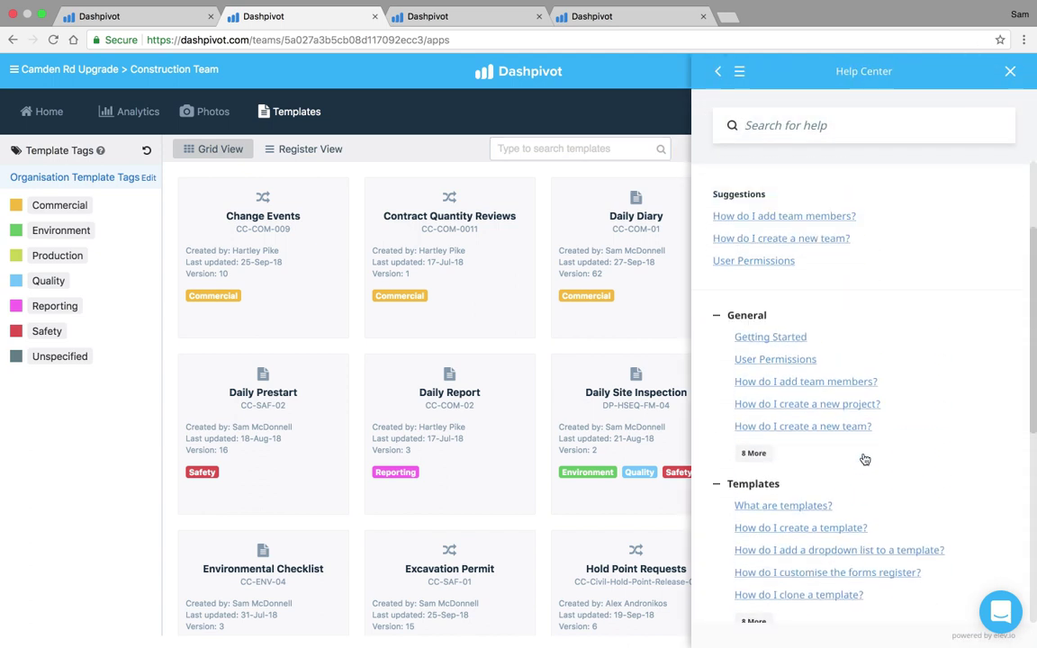
left_click(1010, 71)
left_click(1000, 618)
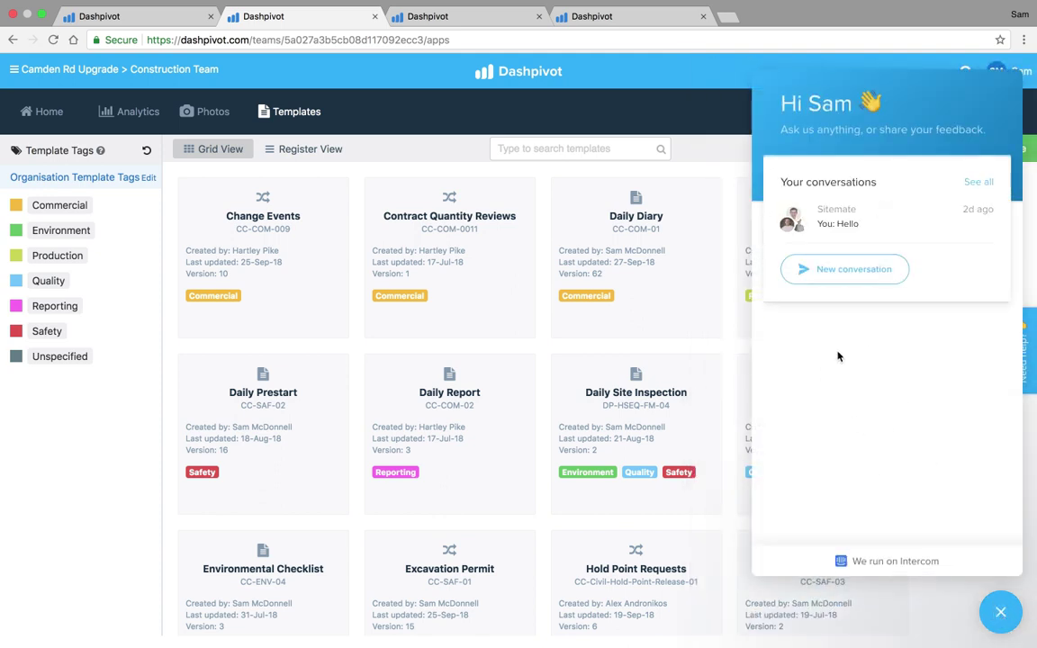
left_click(839, 275)
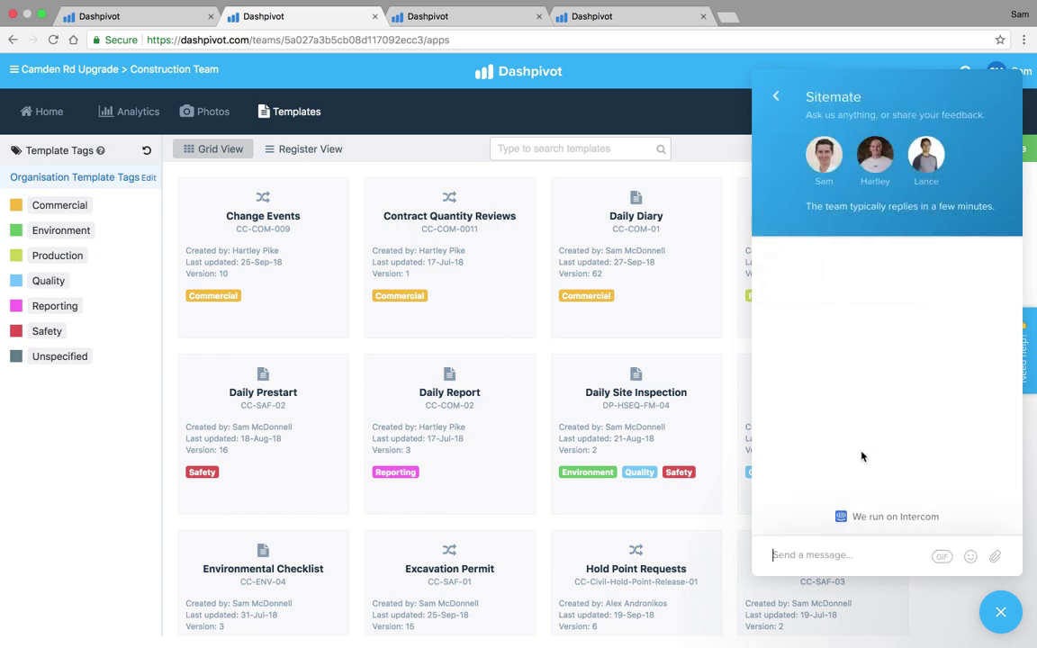